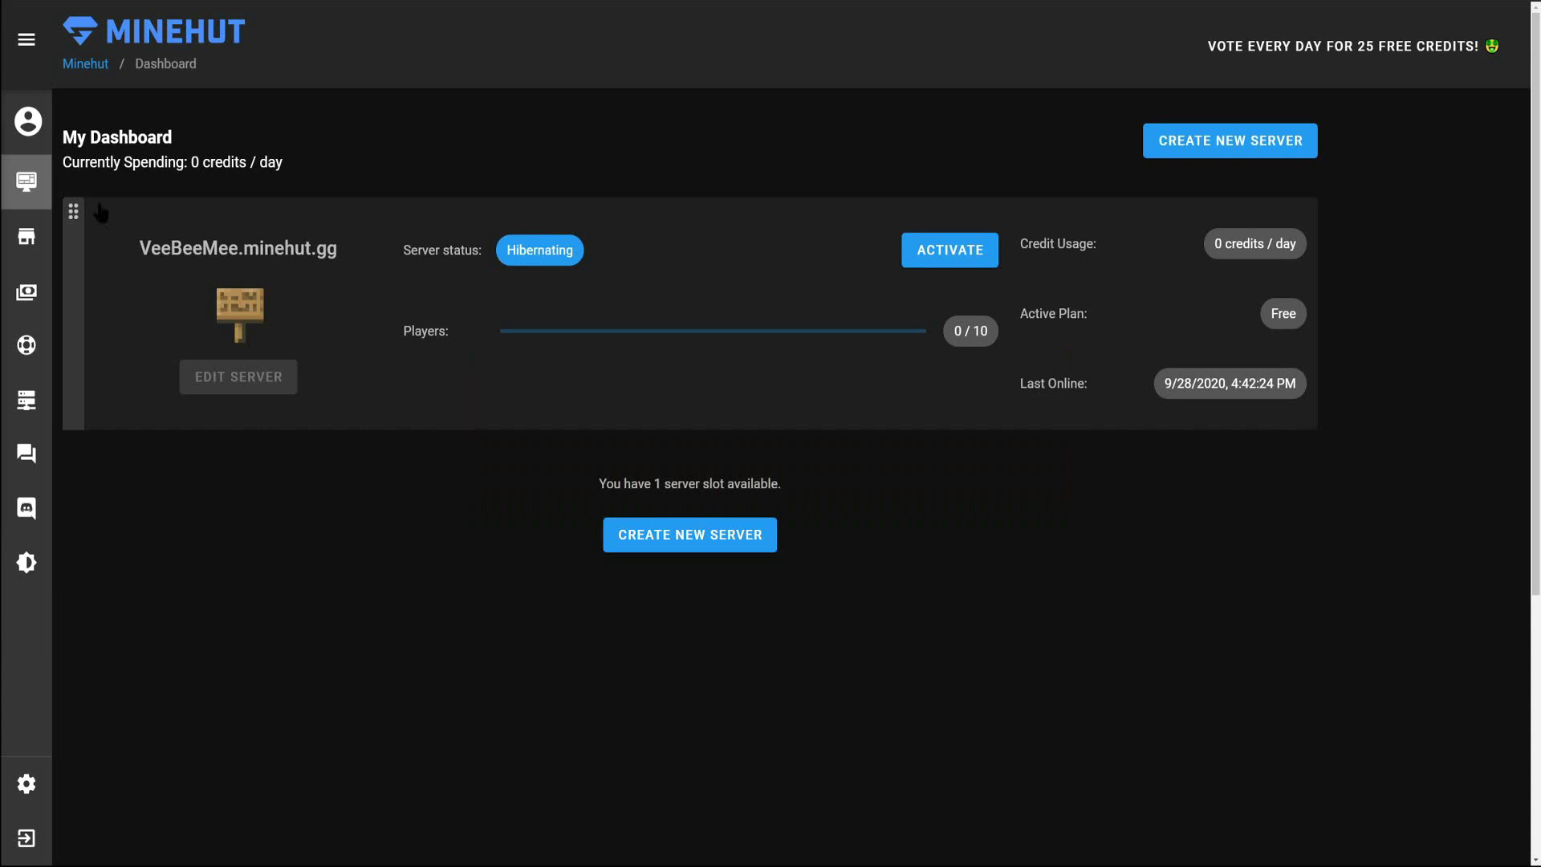
double_click(237, 246)
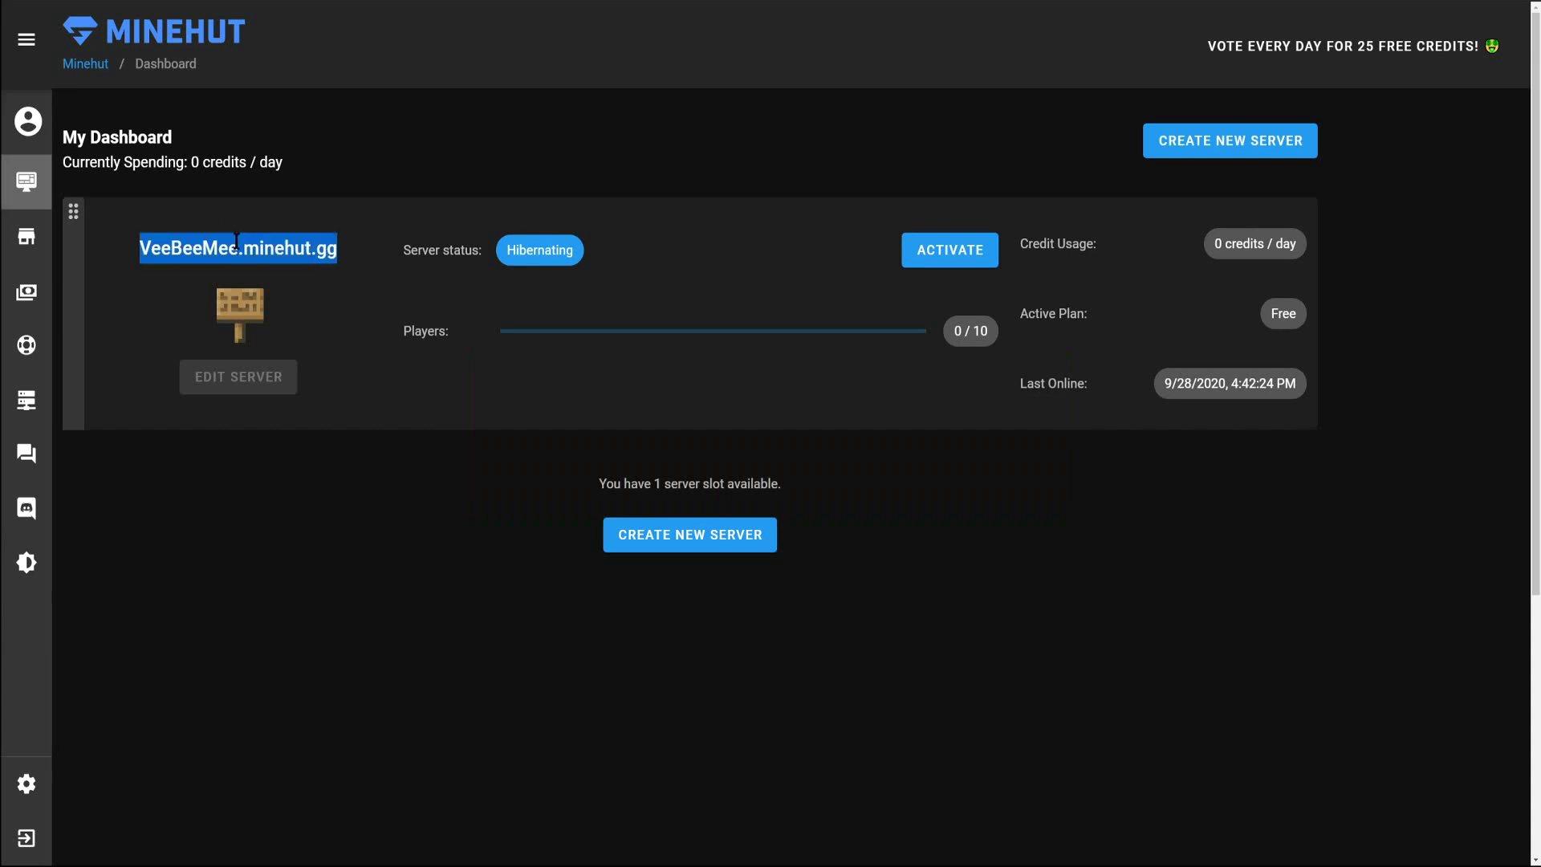
left_click(440, 193)
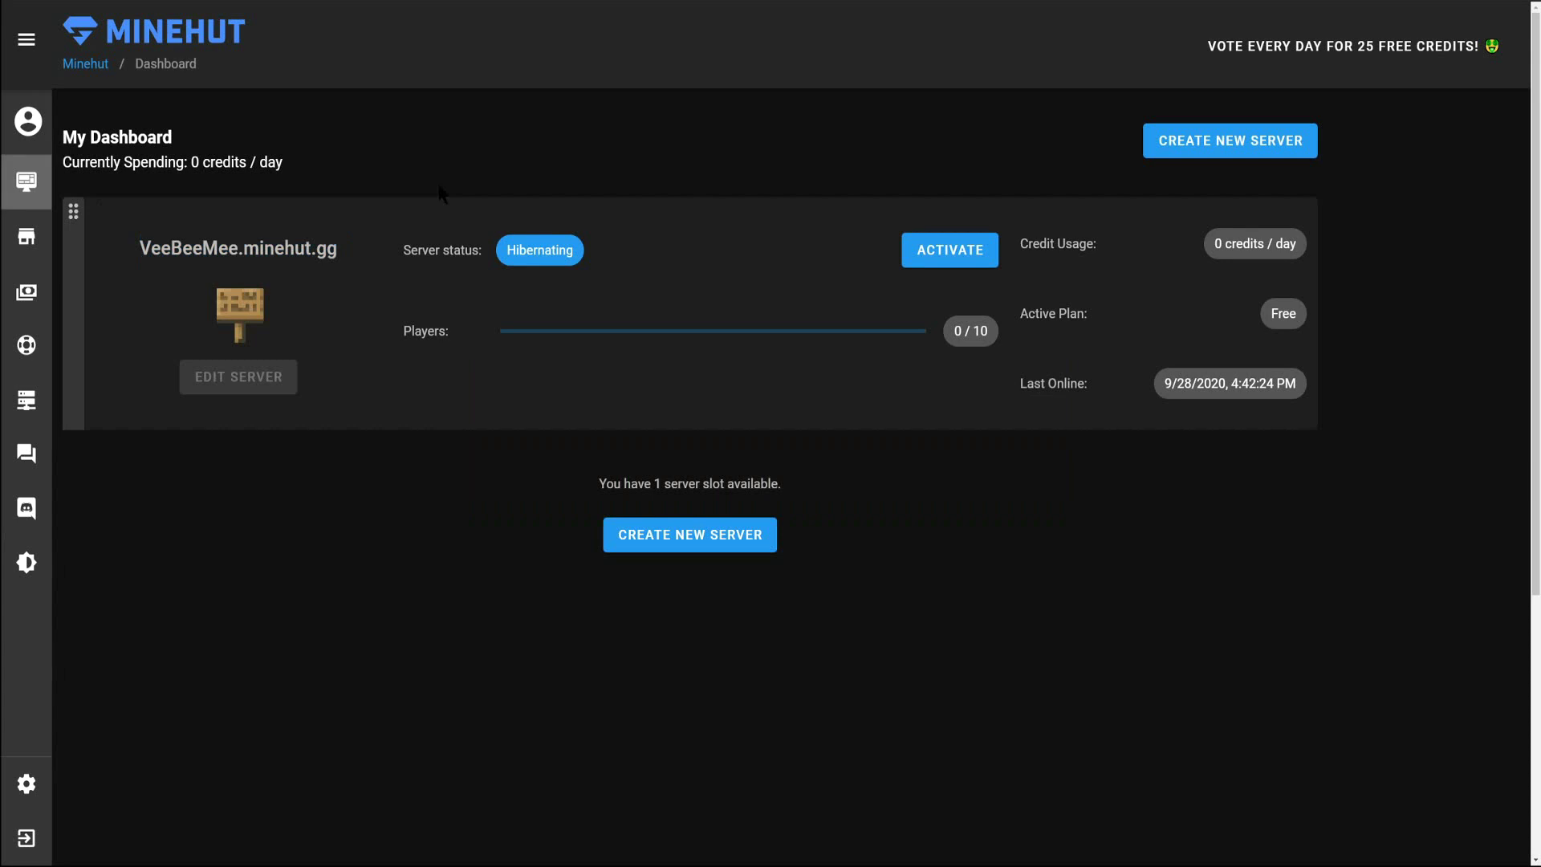
triple_click(251, 241)
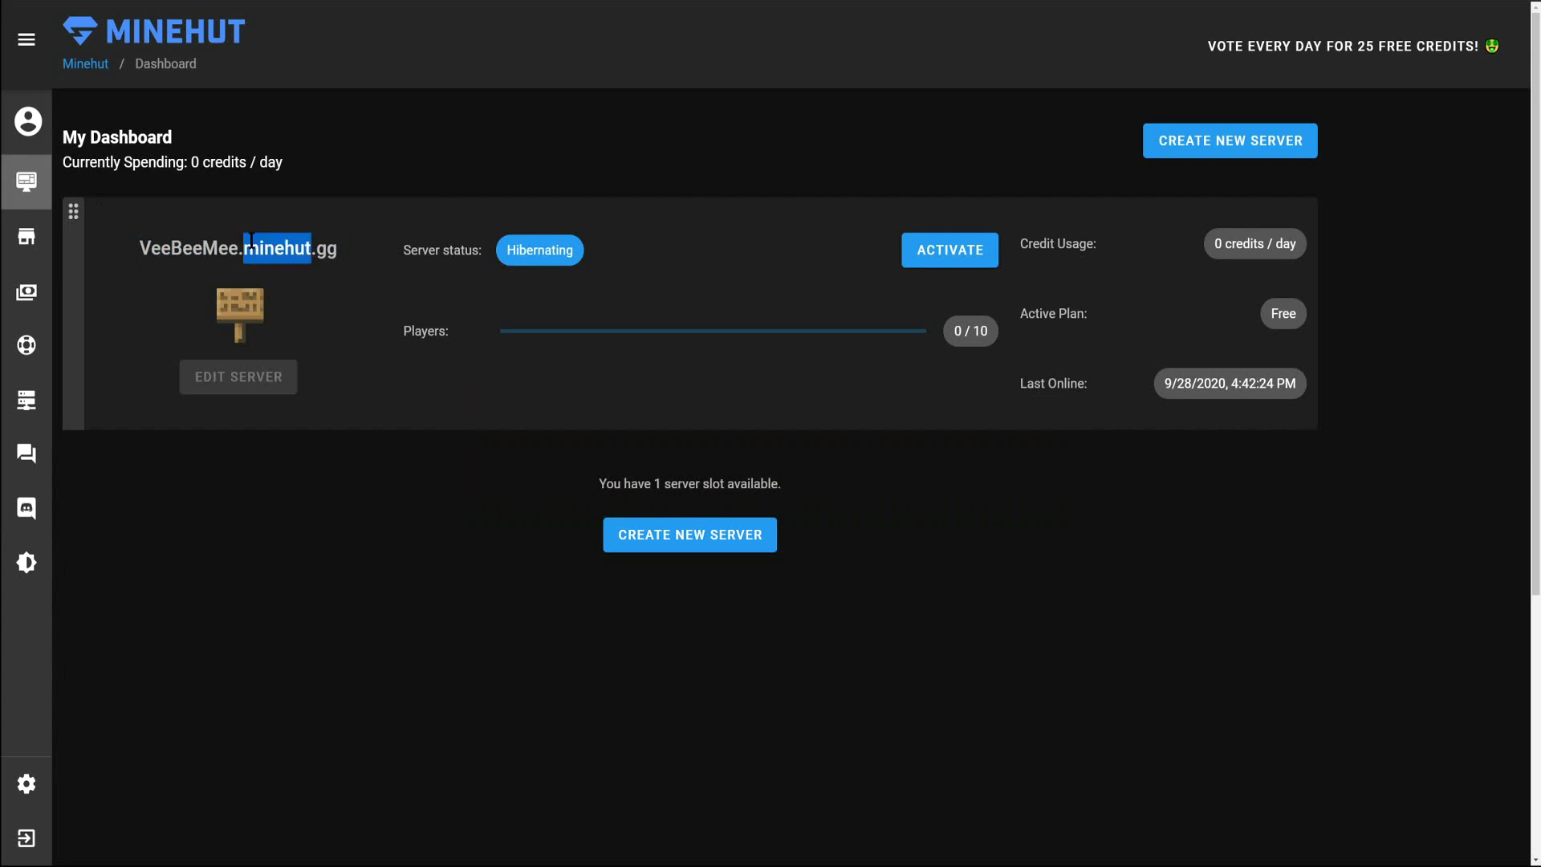
left_click(235, 640)
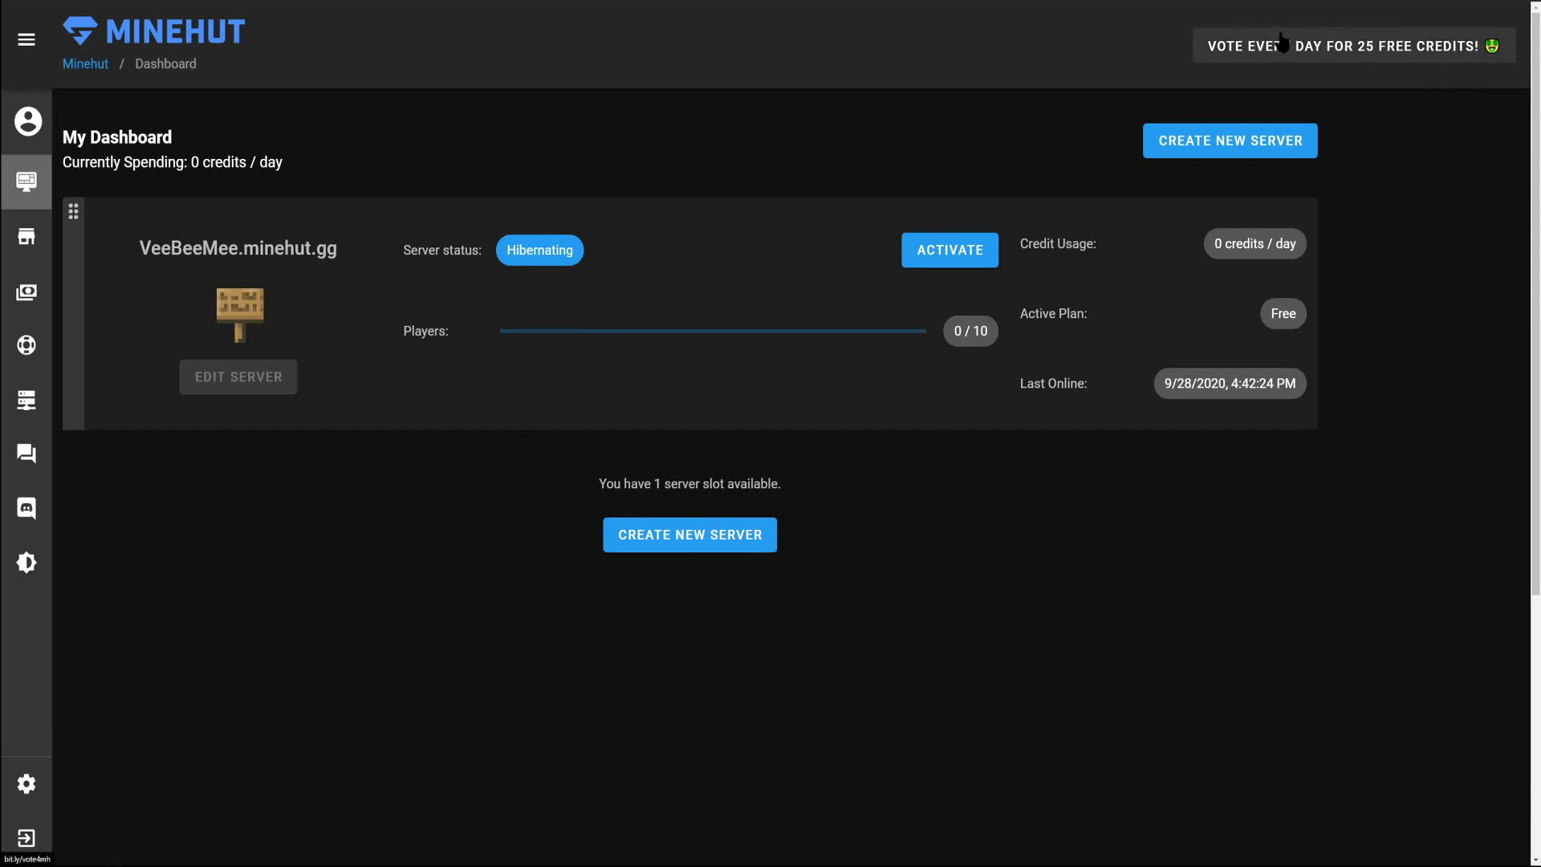
mouse_move(95, 191)
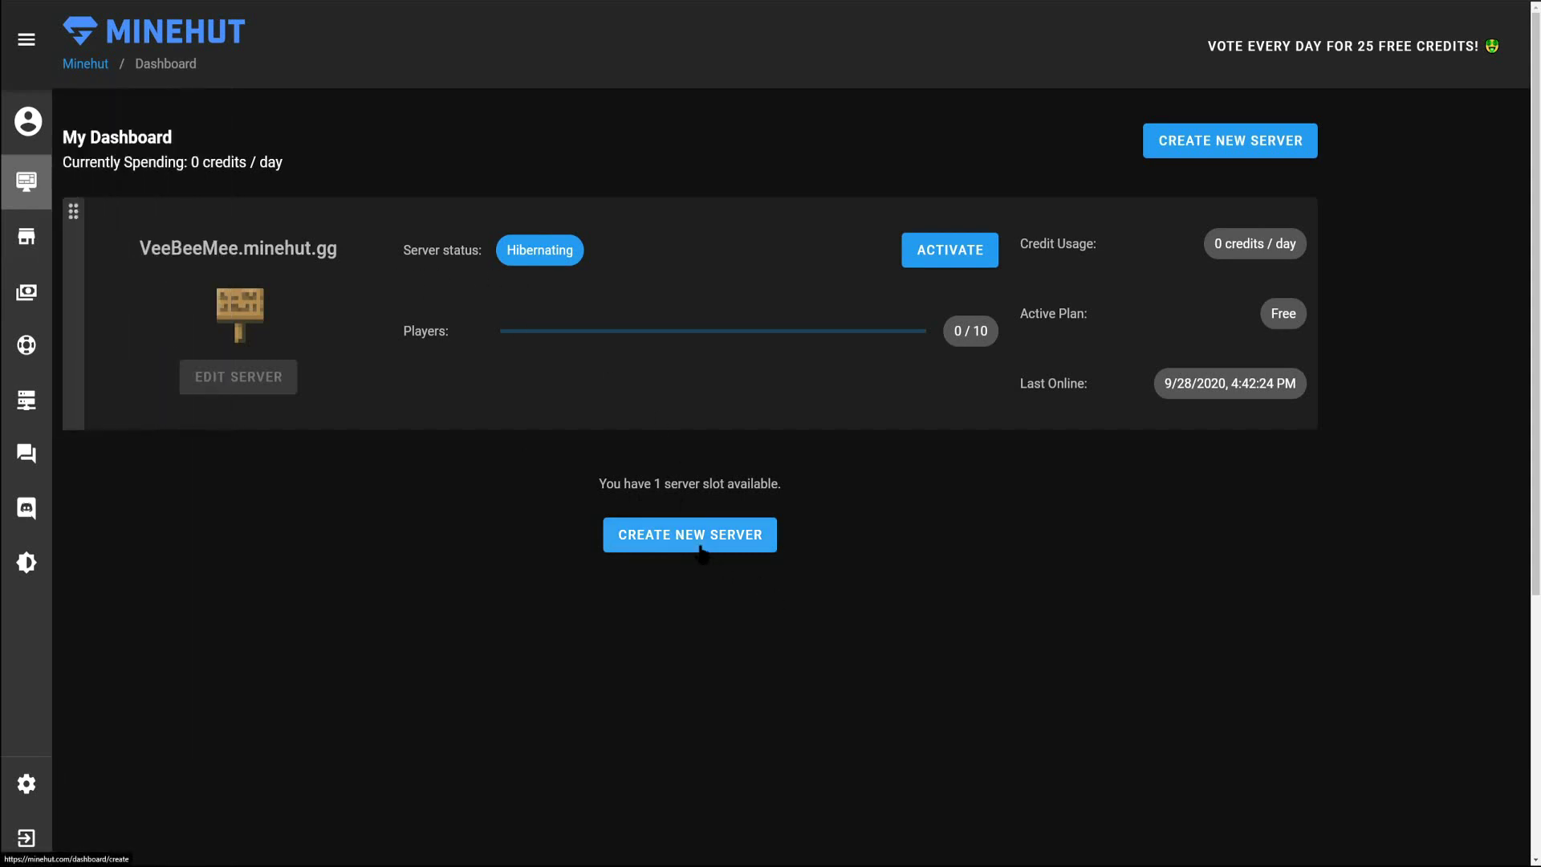
- Start a new server and try to create it under the name YouTubServ
left_click(701, 551)
left_click(524, 242)
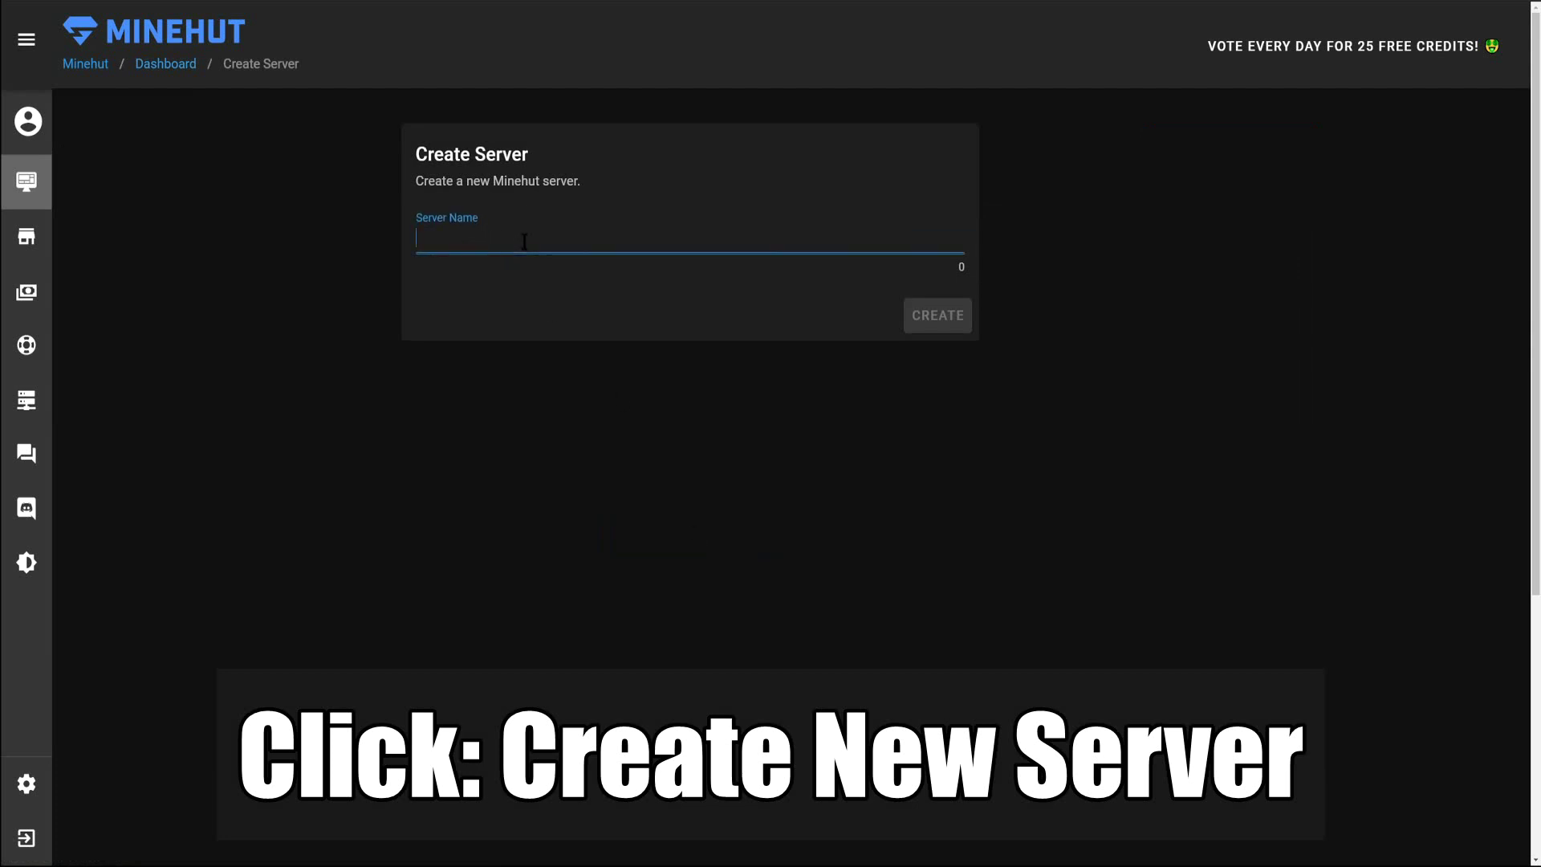
type("YouTube Server")
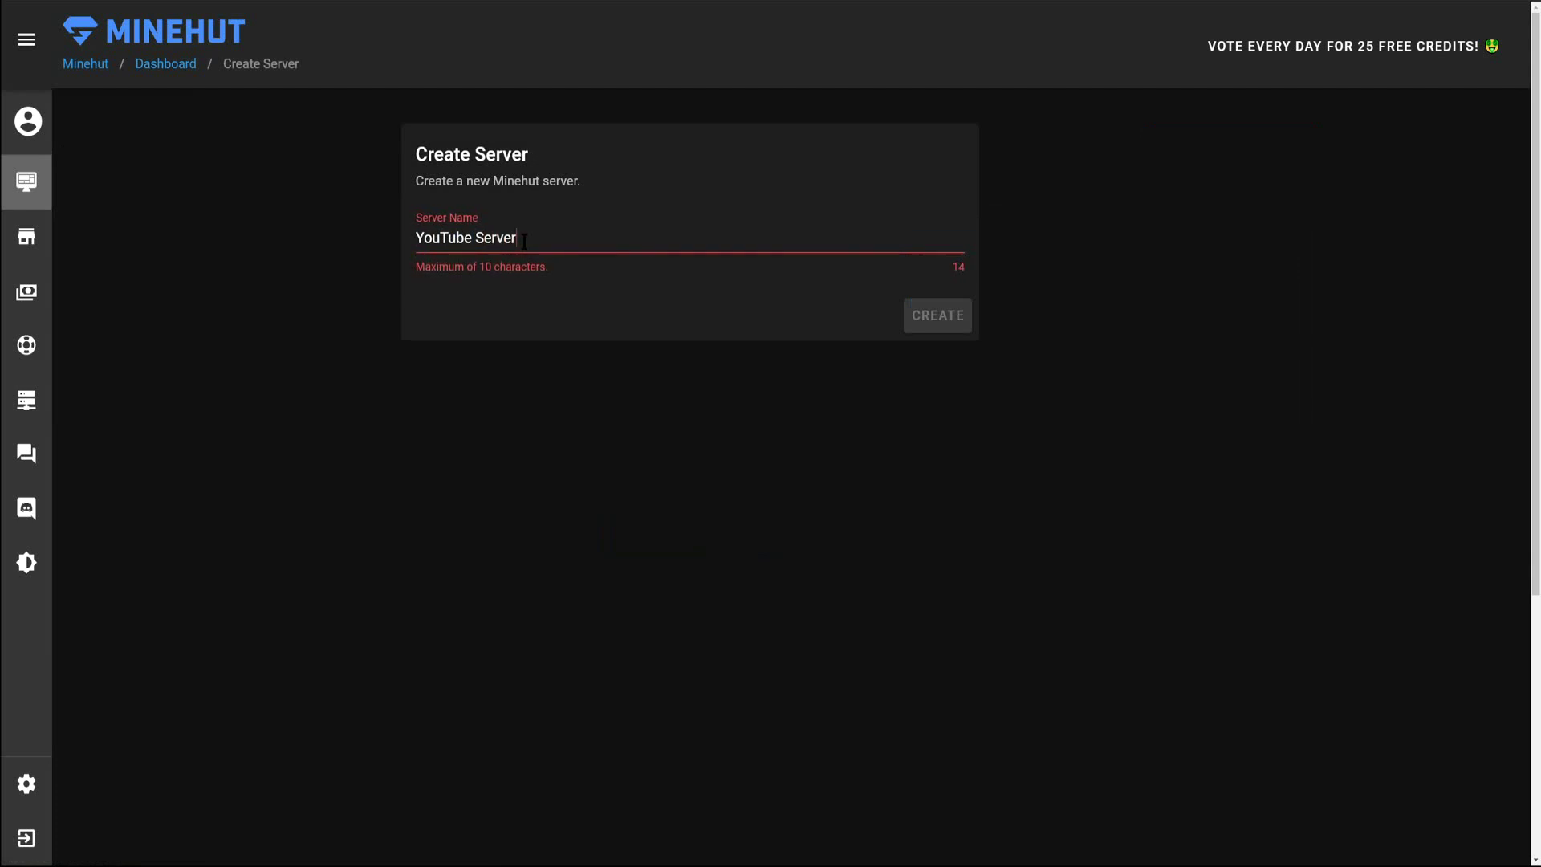
key("BackSpace")
key("BackSpace")
key("BackSpace")
left_click(475, 237)
key("BackSpace")
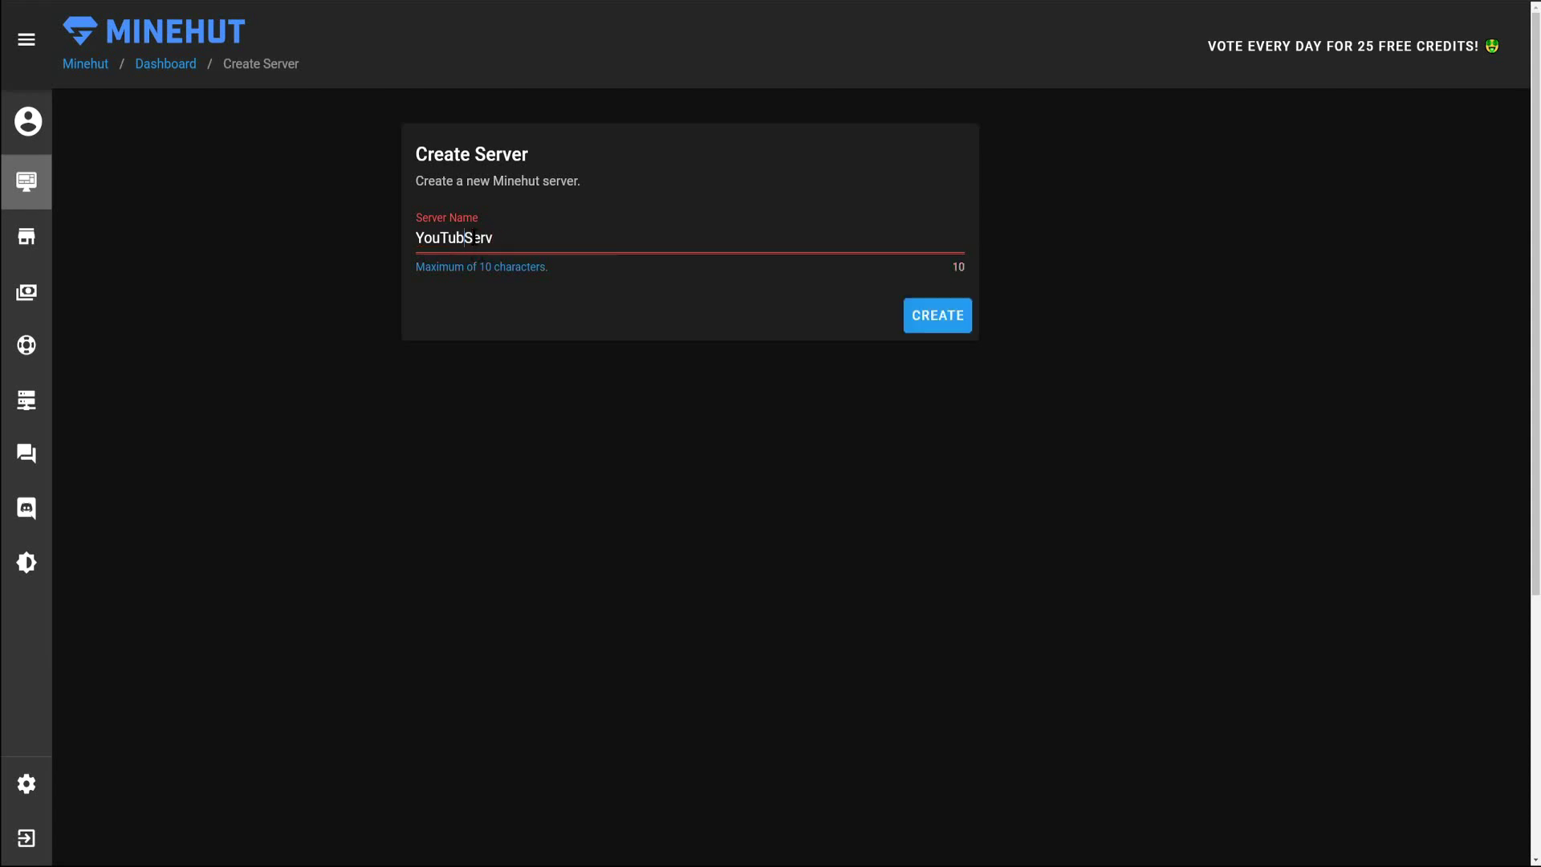
left_click(931, 313)
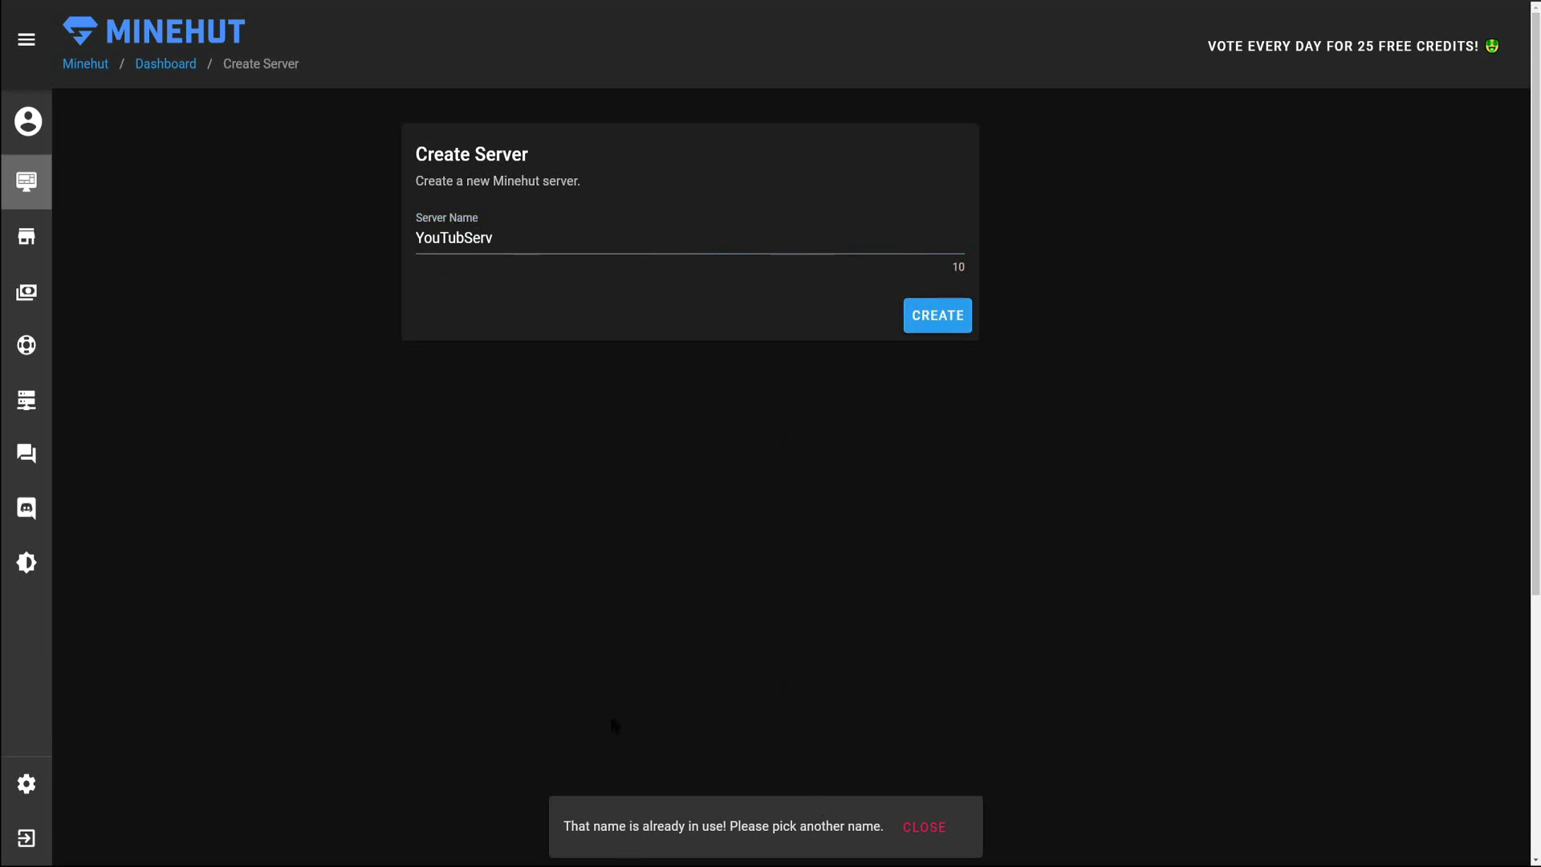
- Replace the server name with VeeBeeMee2 and create the server
left_click_drag(533, 238, 293, 237)
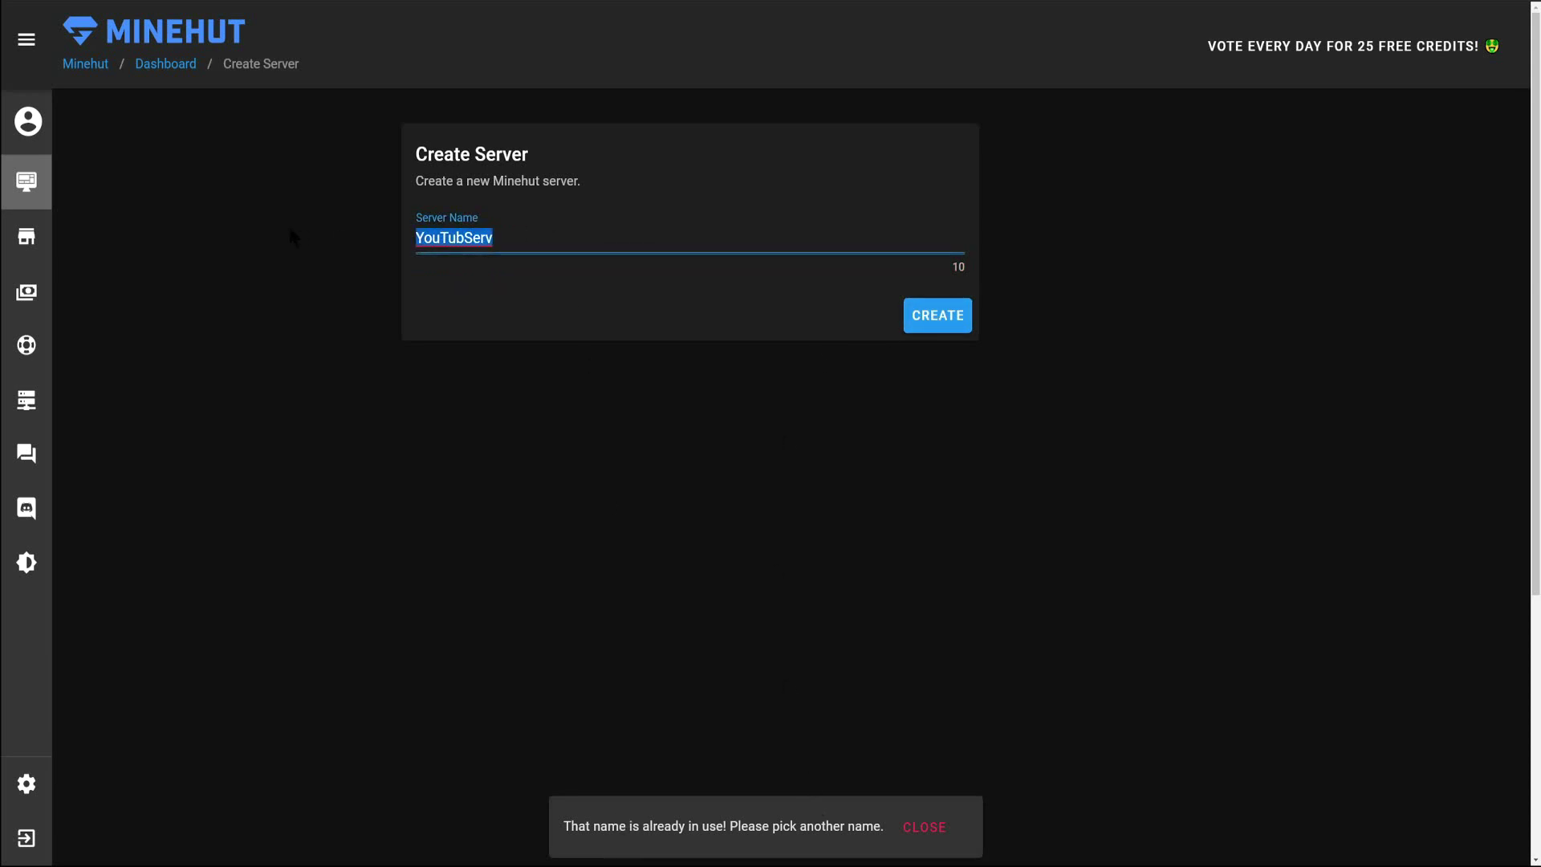
type("VeeBeeMe")
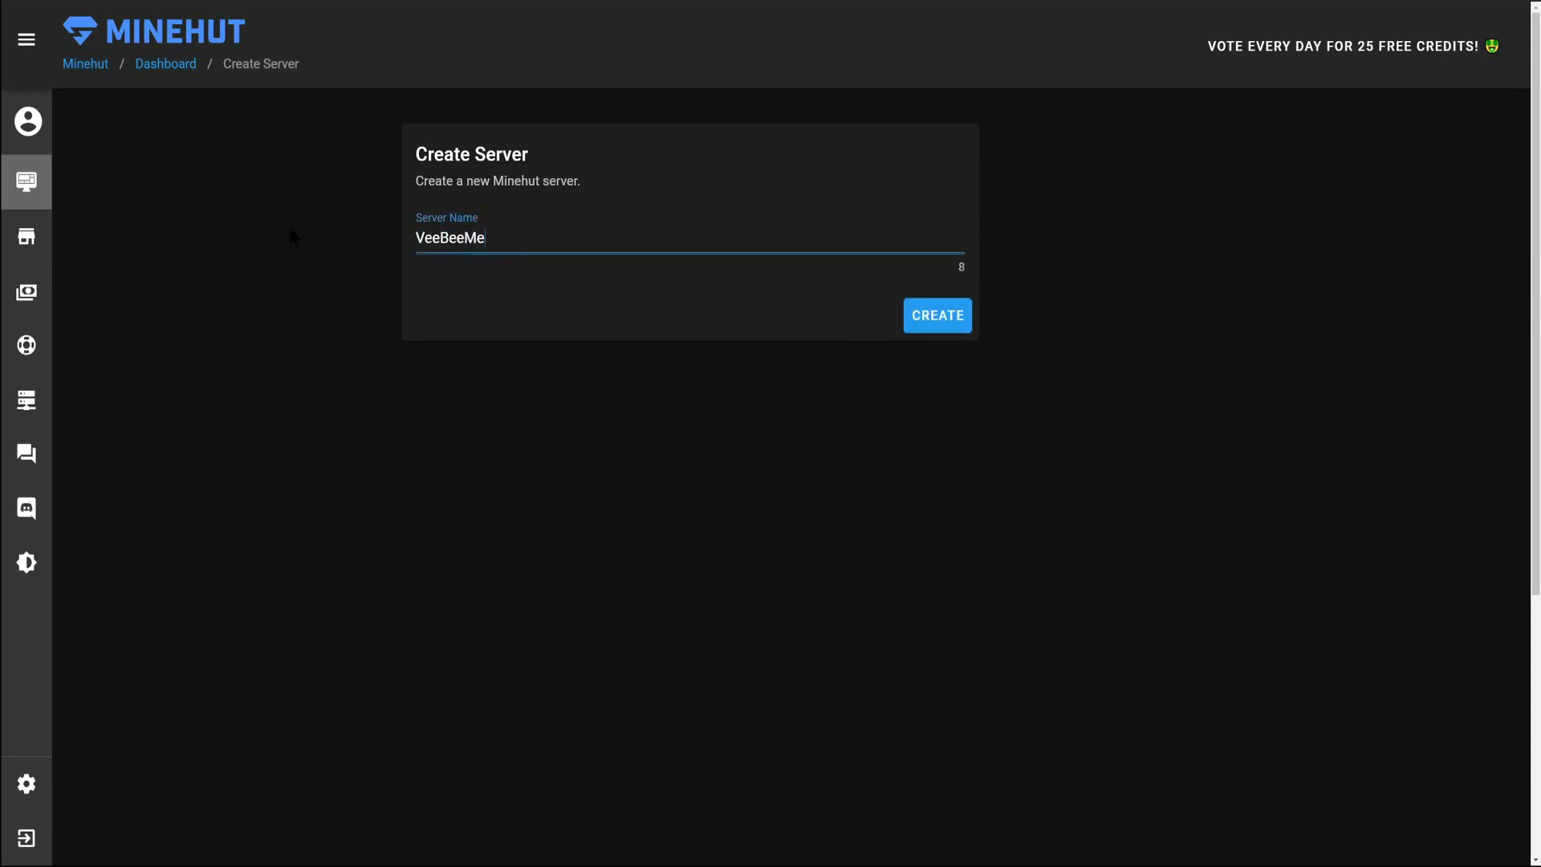
type("e2")
left_click(933, 313)
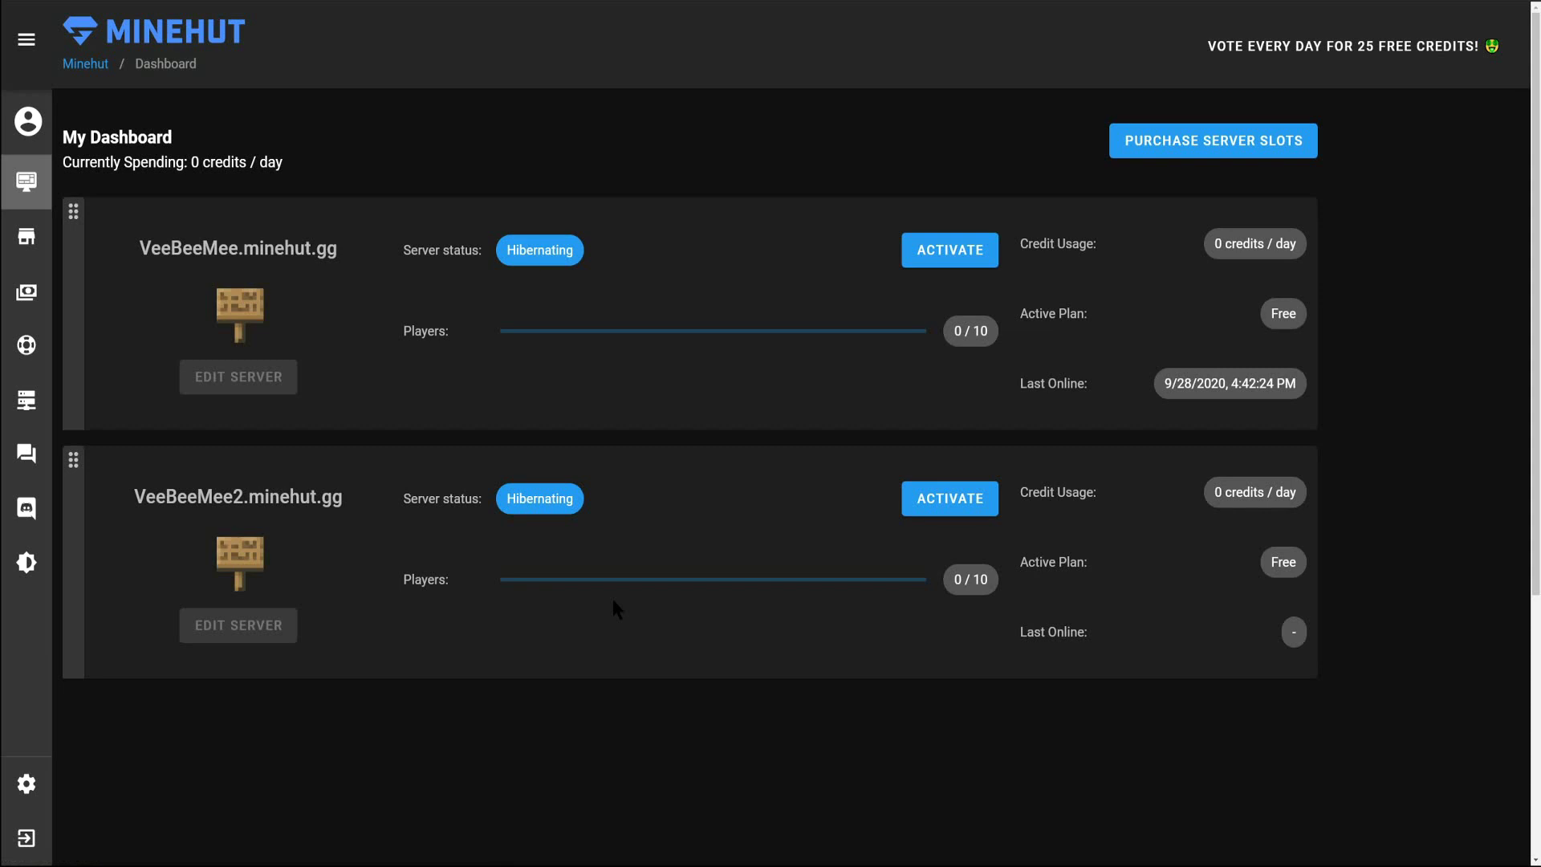
- Activate the VeeBeeMee2 server, pausing the video while waiting, and continue to its edit page
triple_click(210, 488)
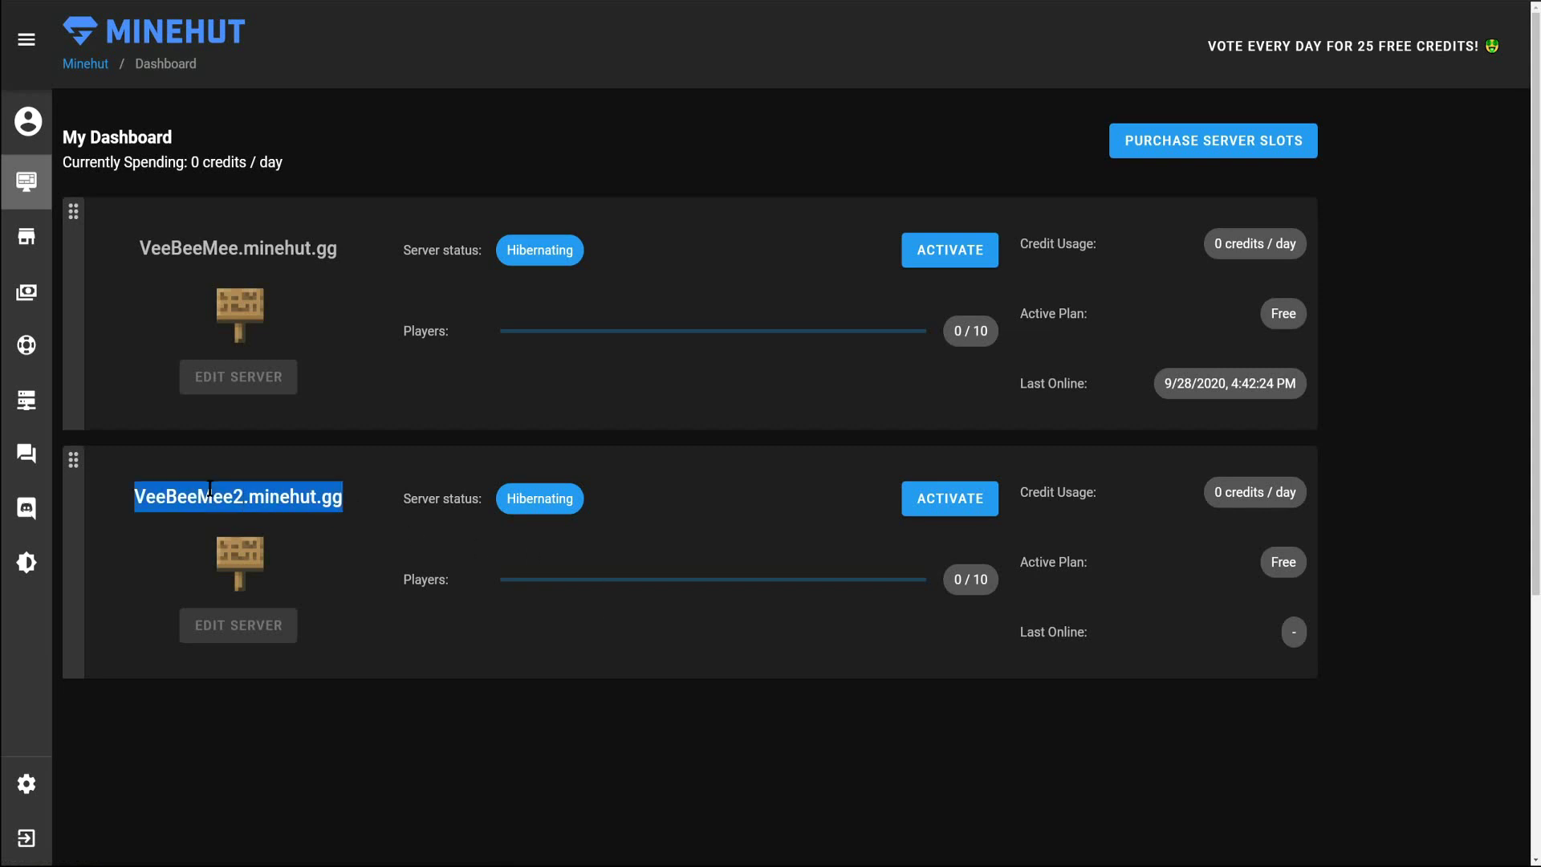
left_click(283, 640)
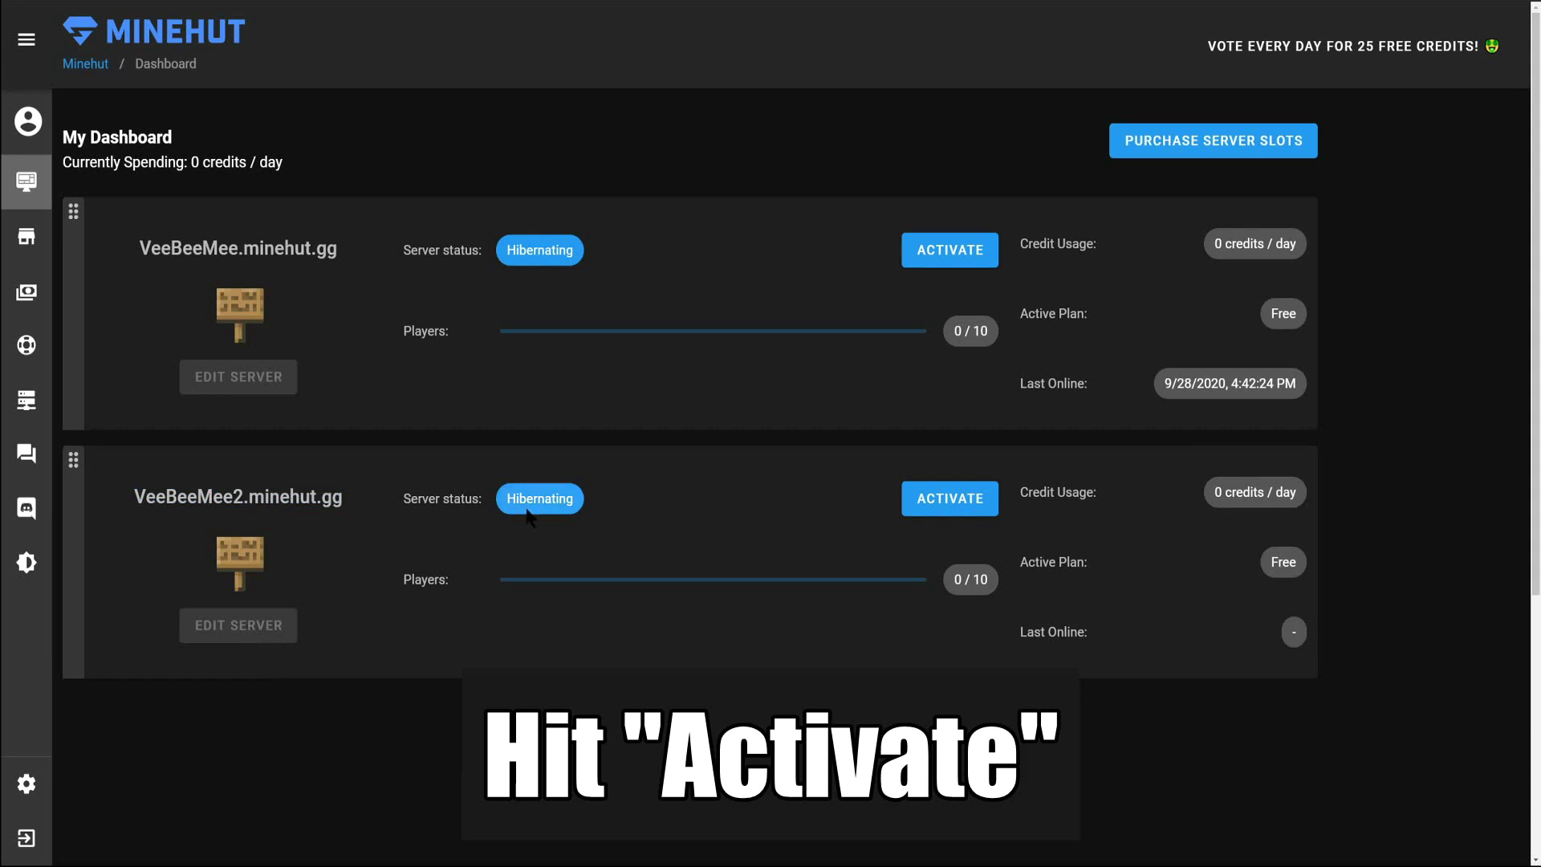
left_click(984, 507)
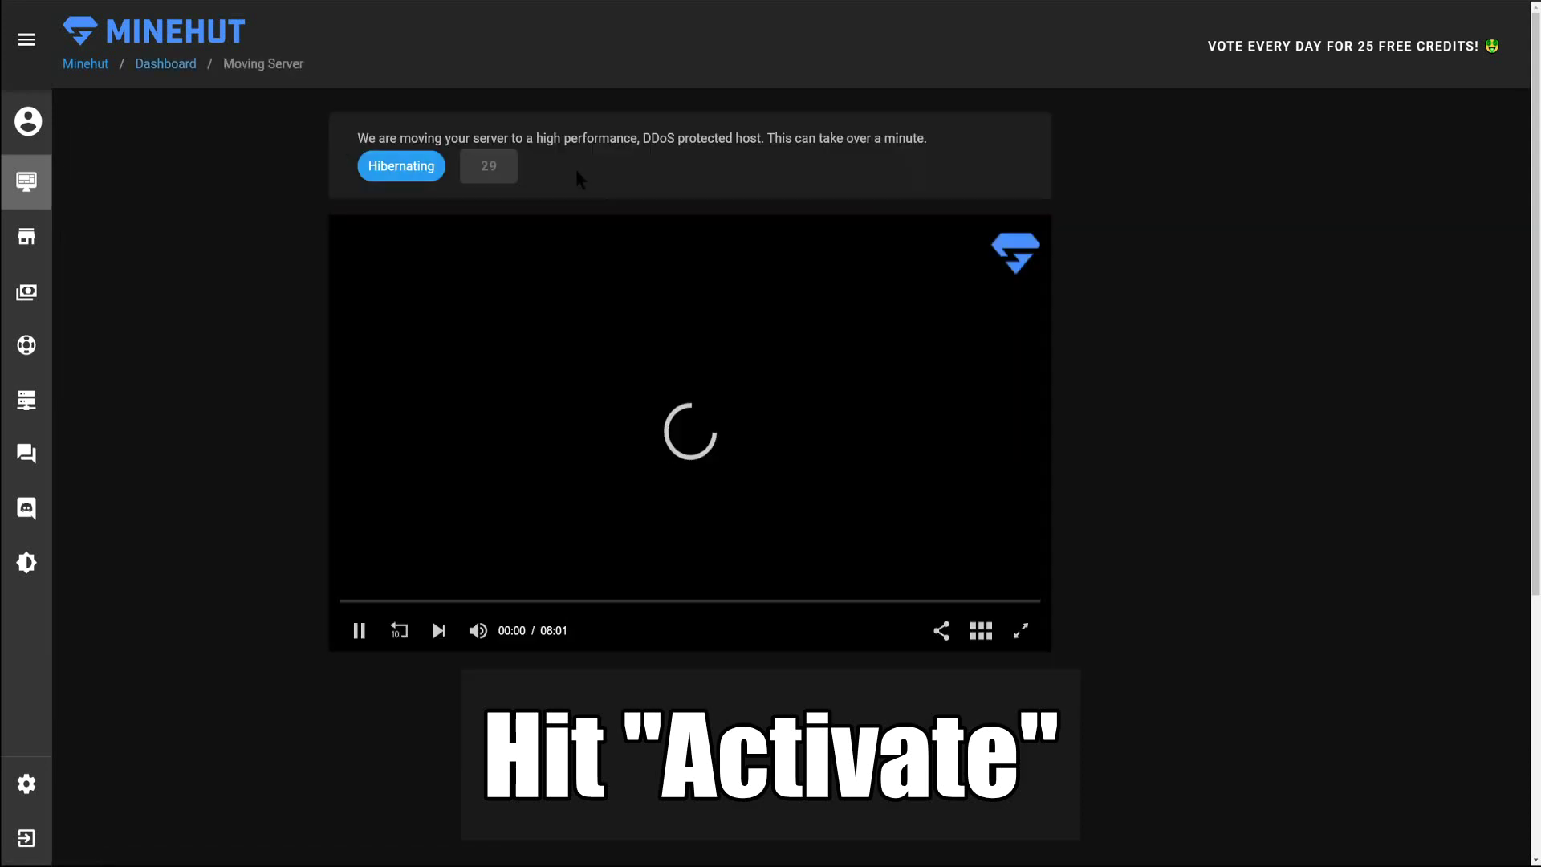
left_click(674, 354)
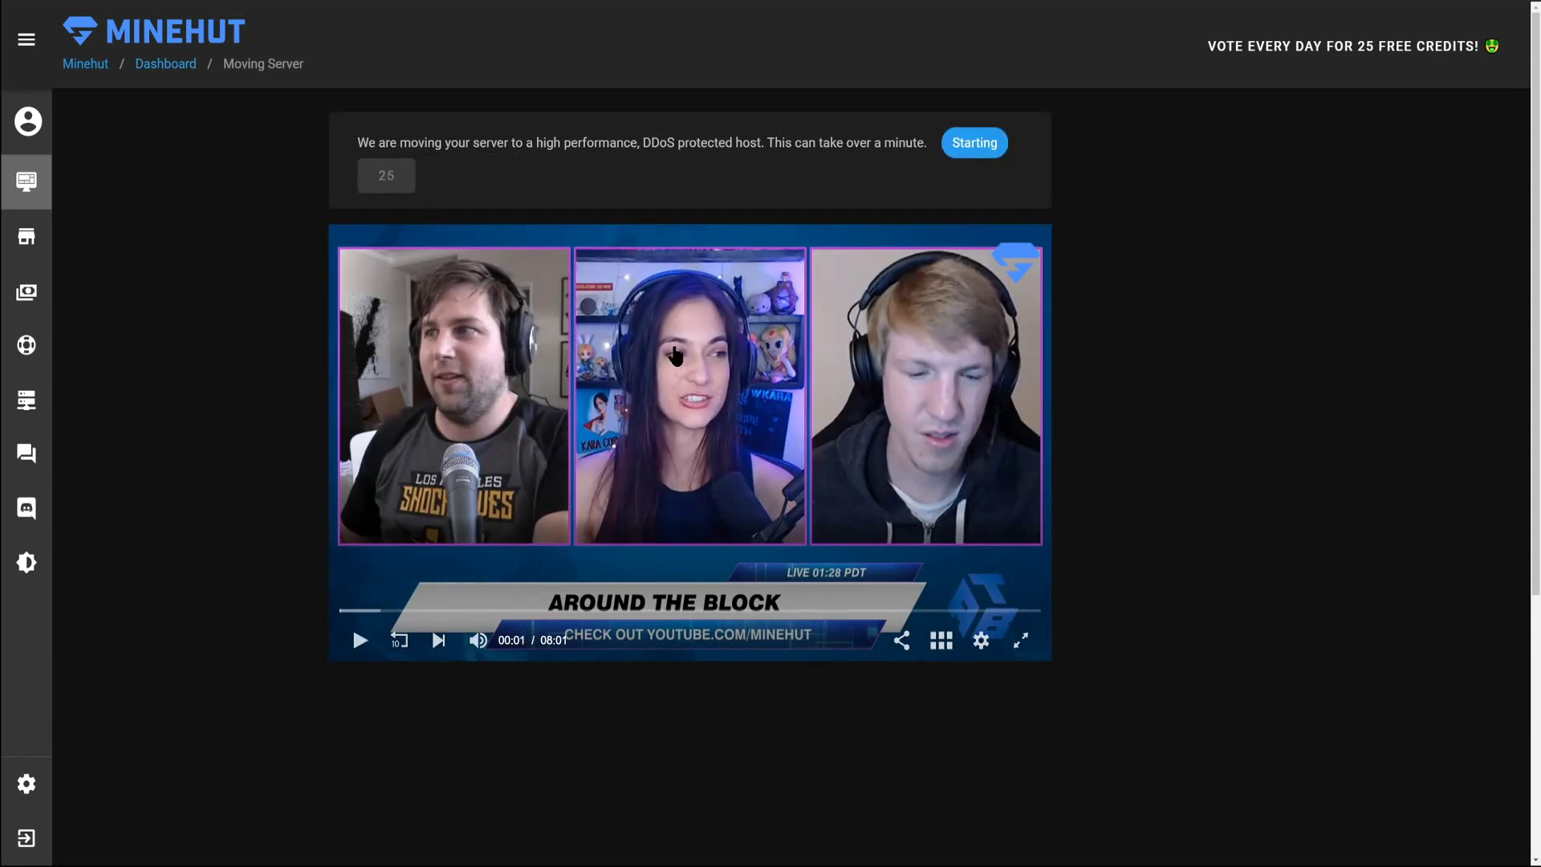
double_click(972, 138)
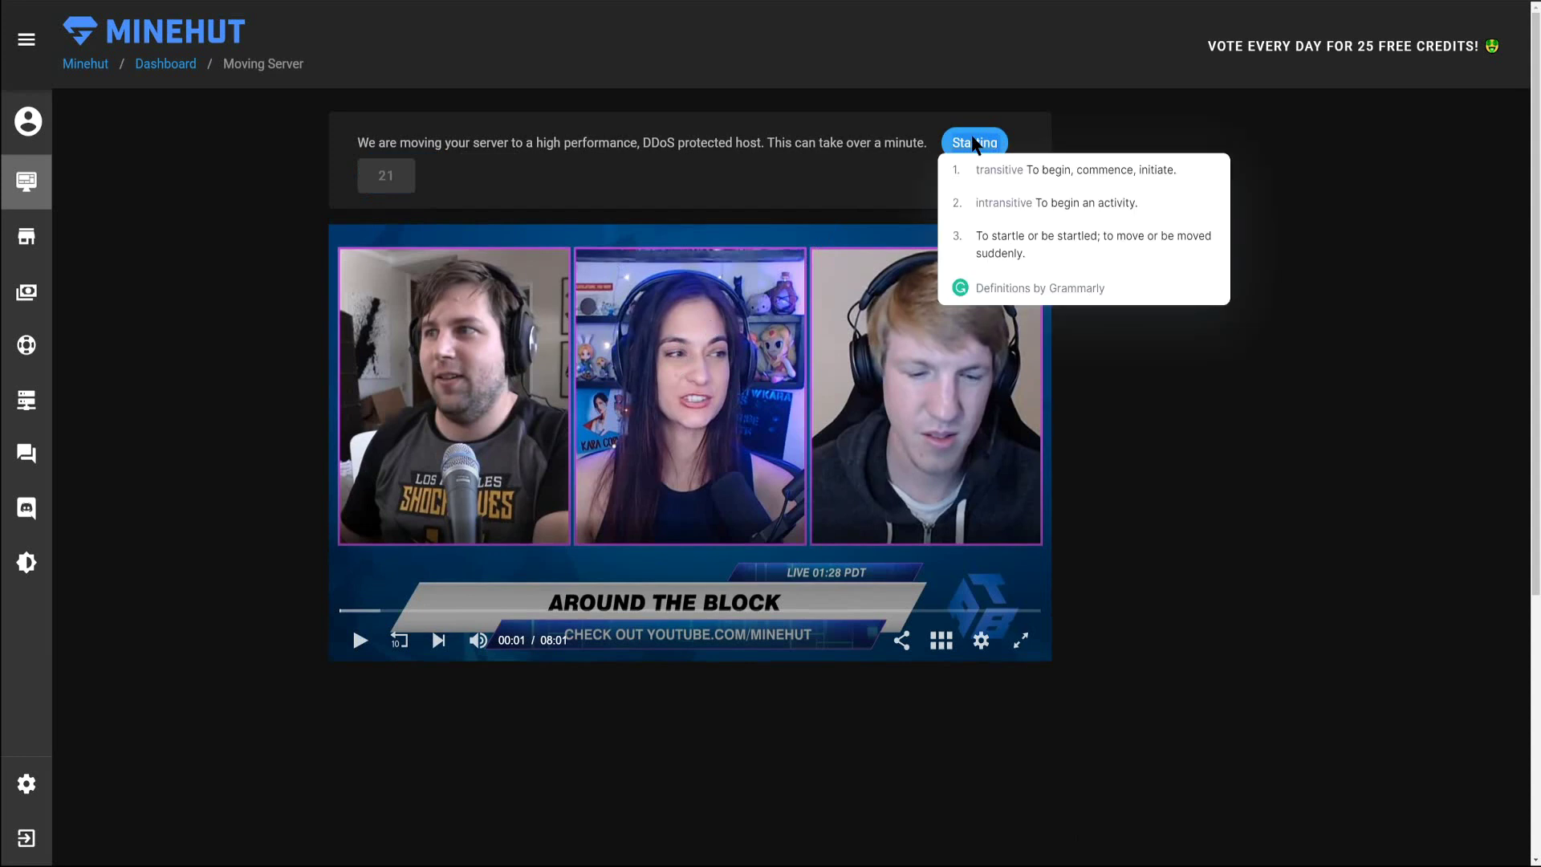
left_click(777, 164)
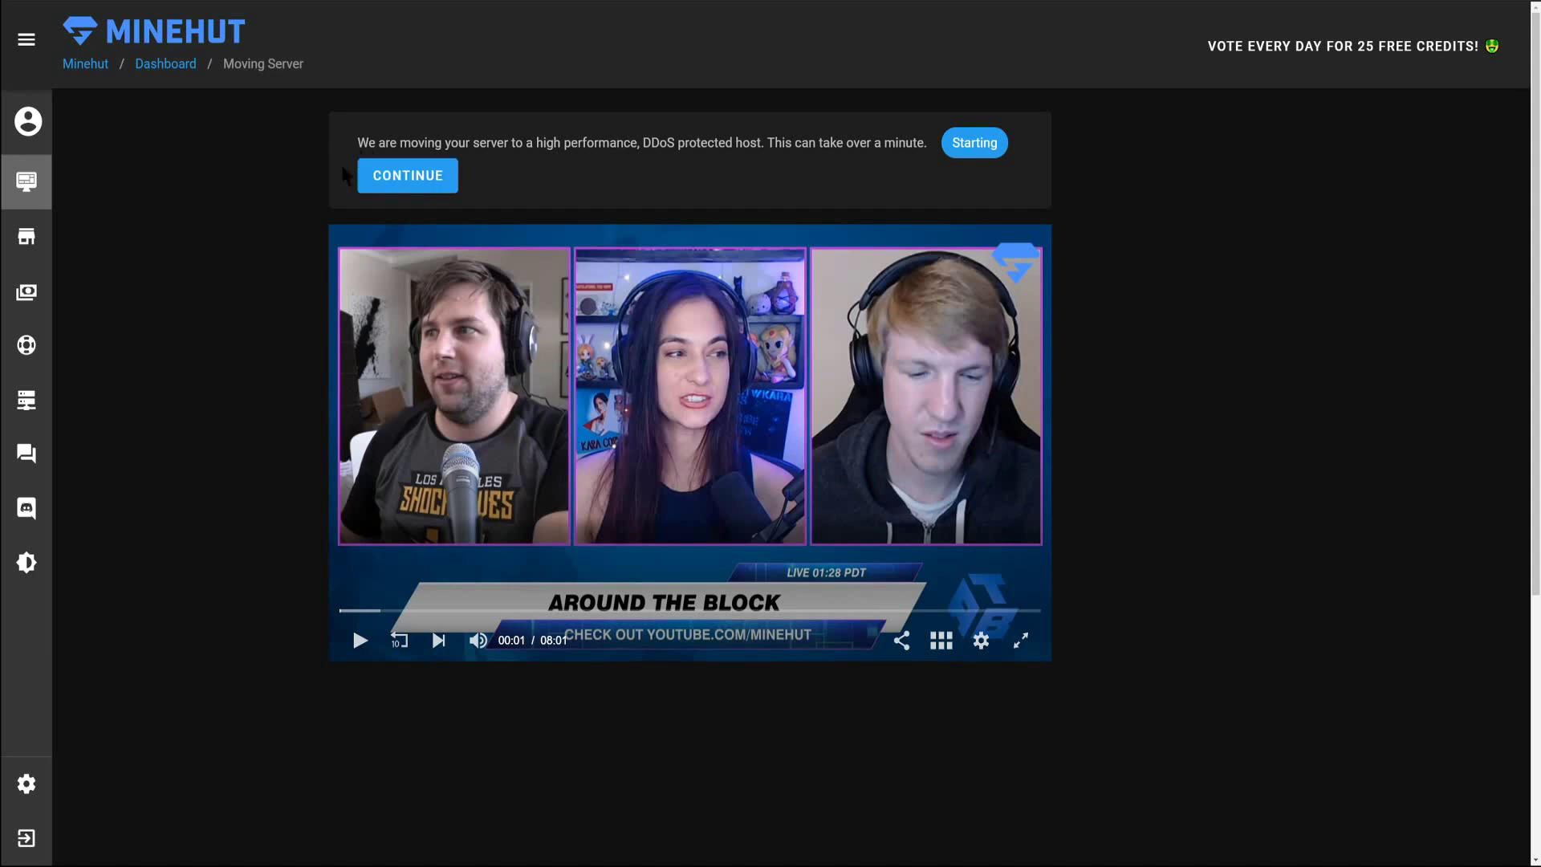
left_click(386, 167)
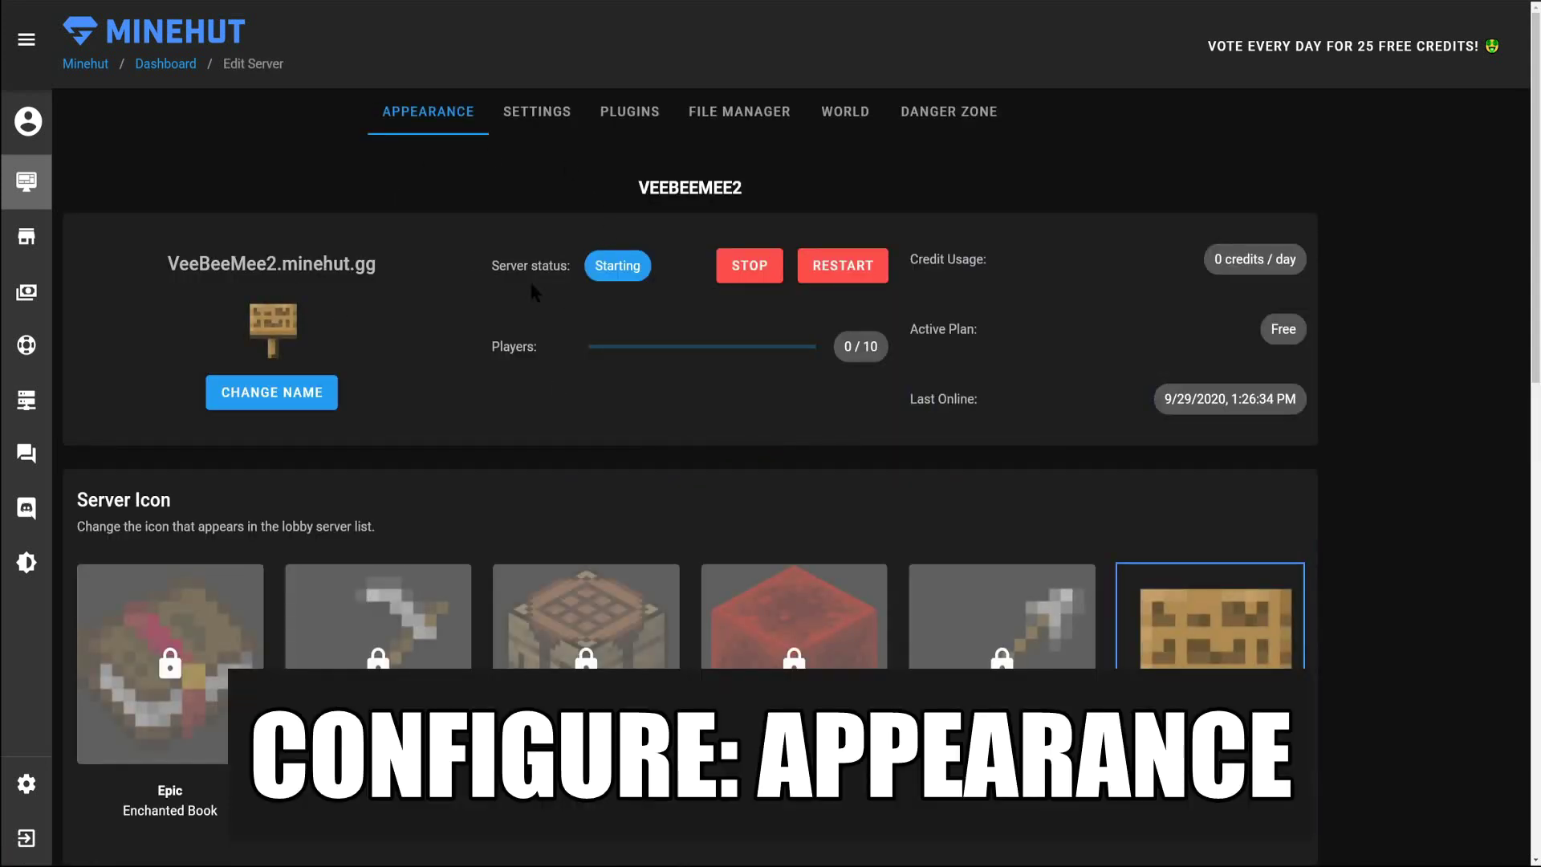
double_click(613, 267)
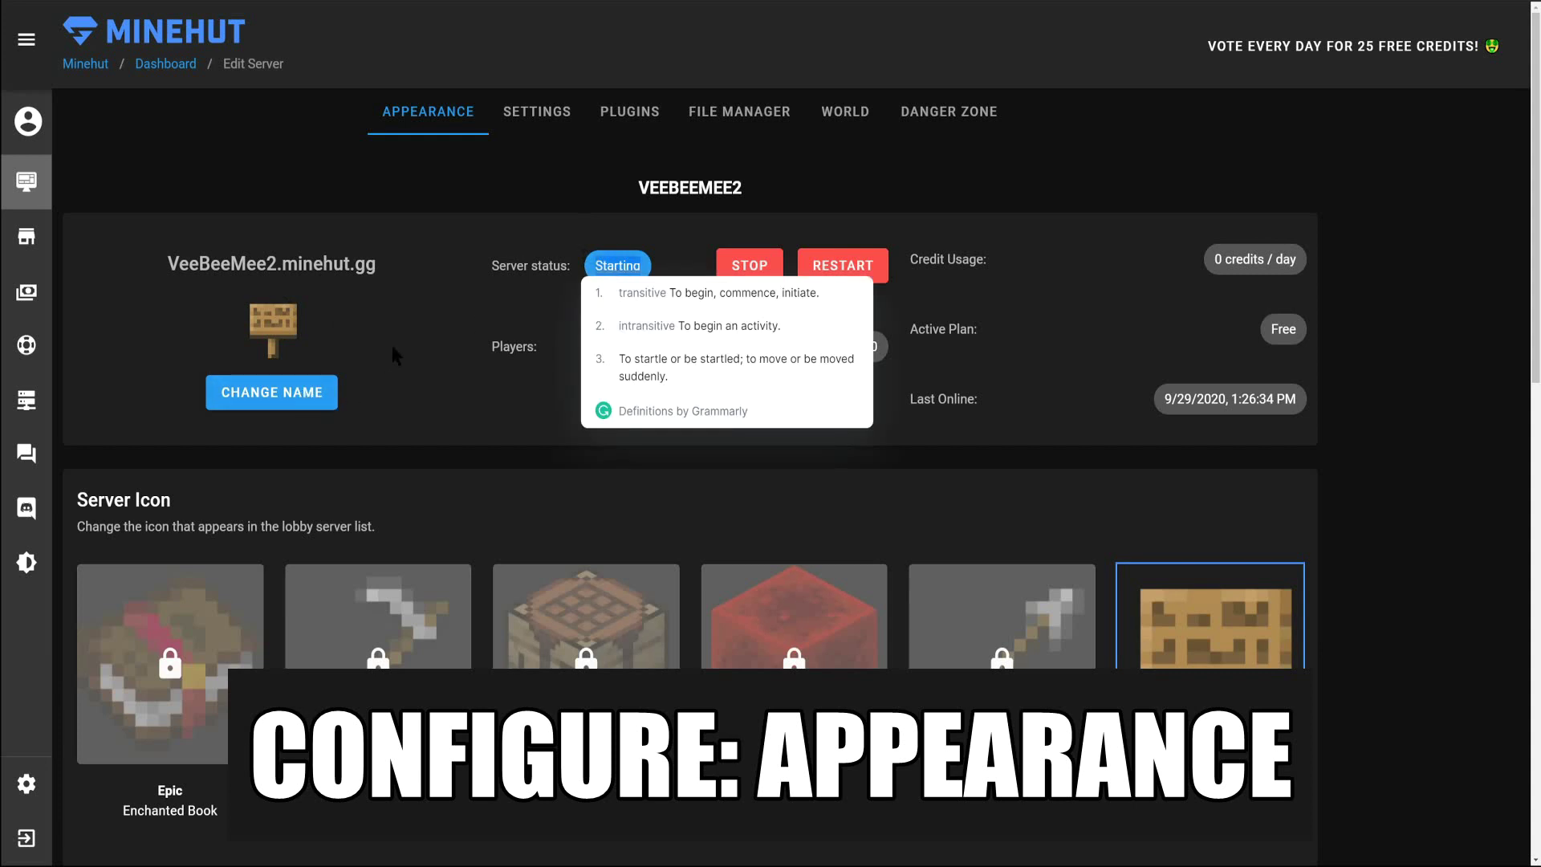
left_click(315, 391)
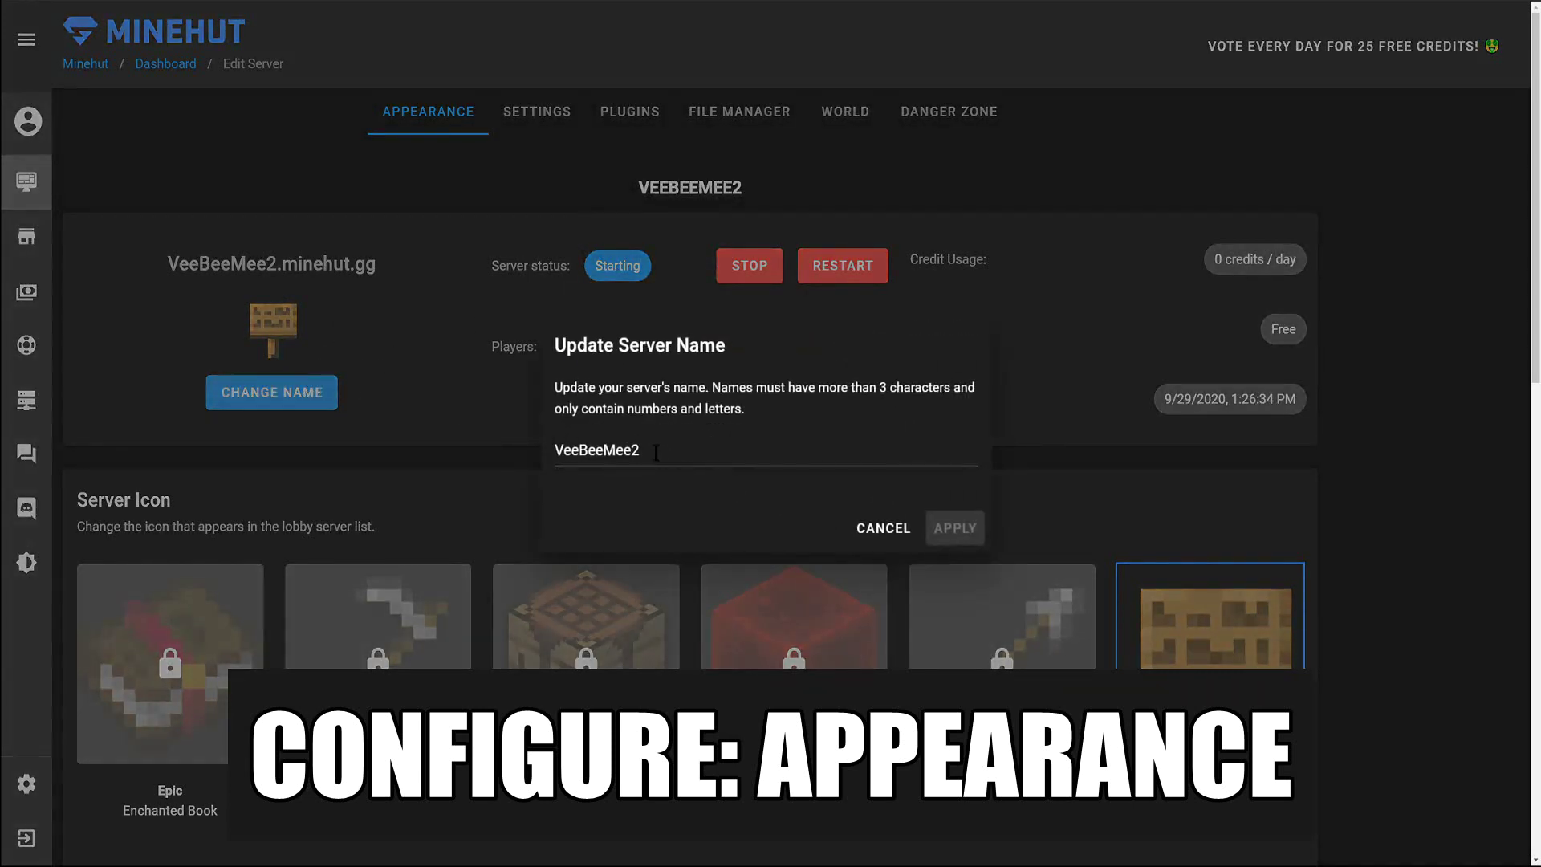
left_click(861, 527)
left_click_drag(1537, 185, 1539, 443)
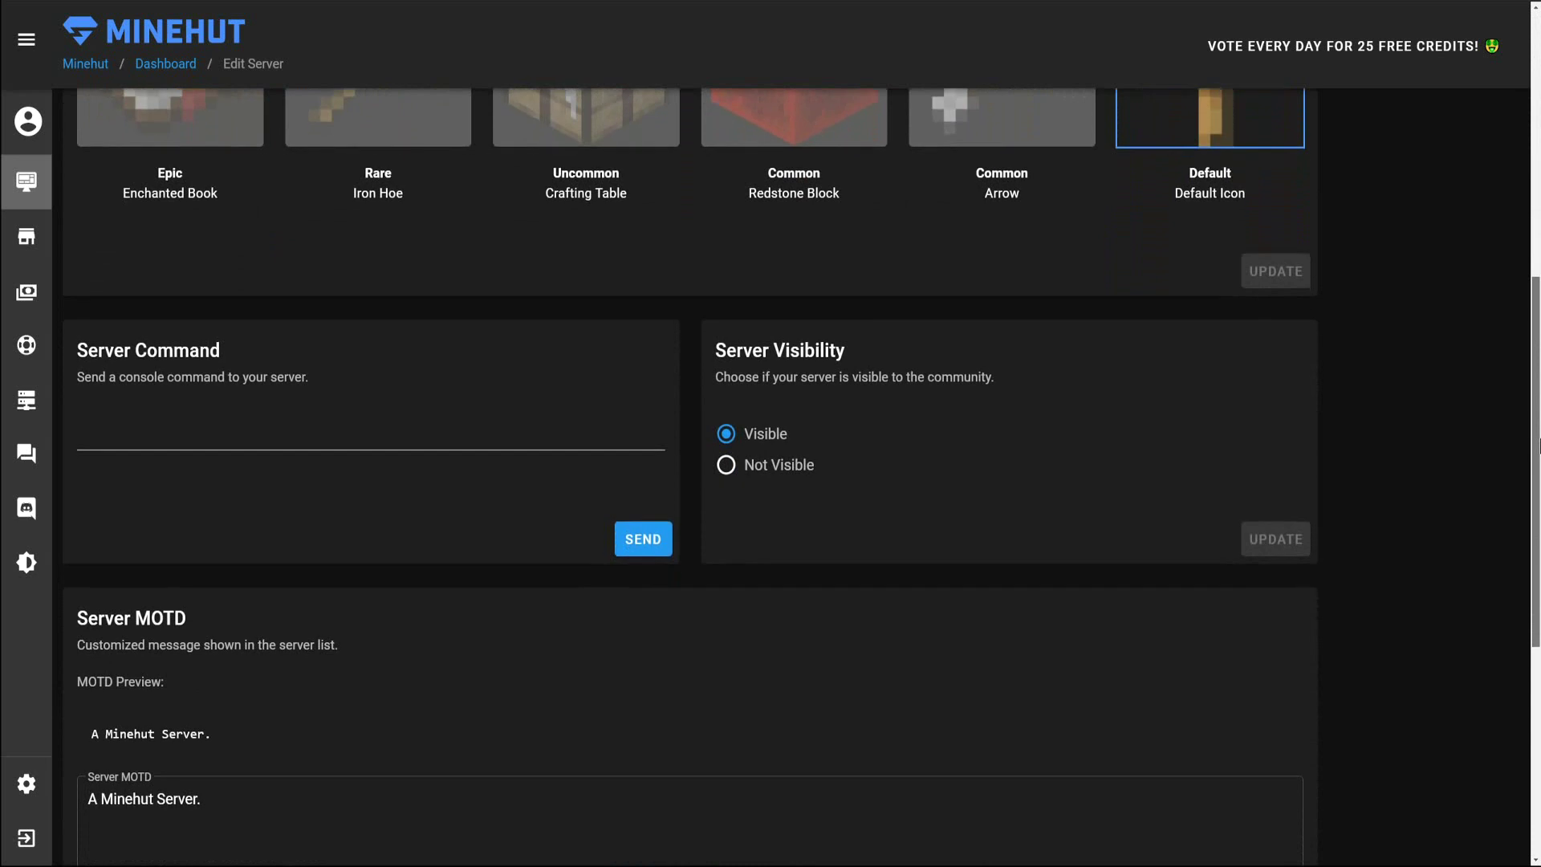
left_click(156, 428)
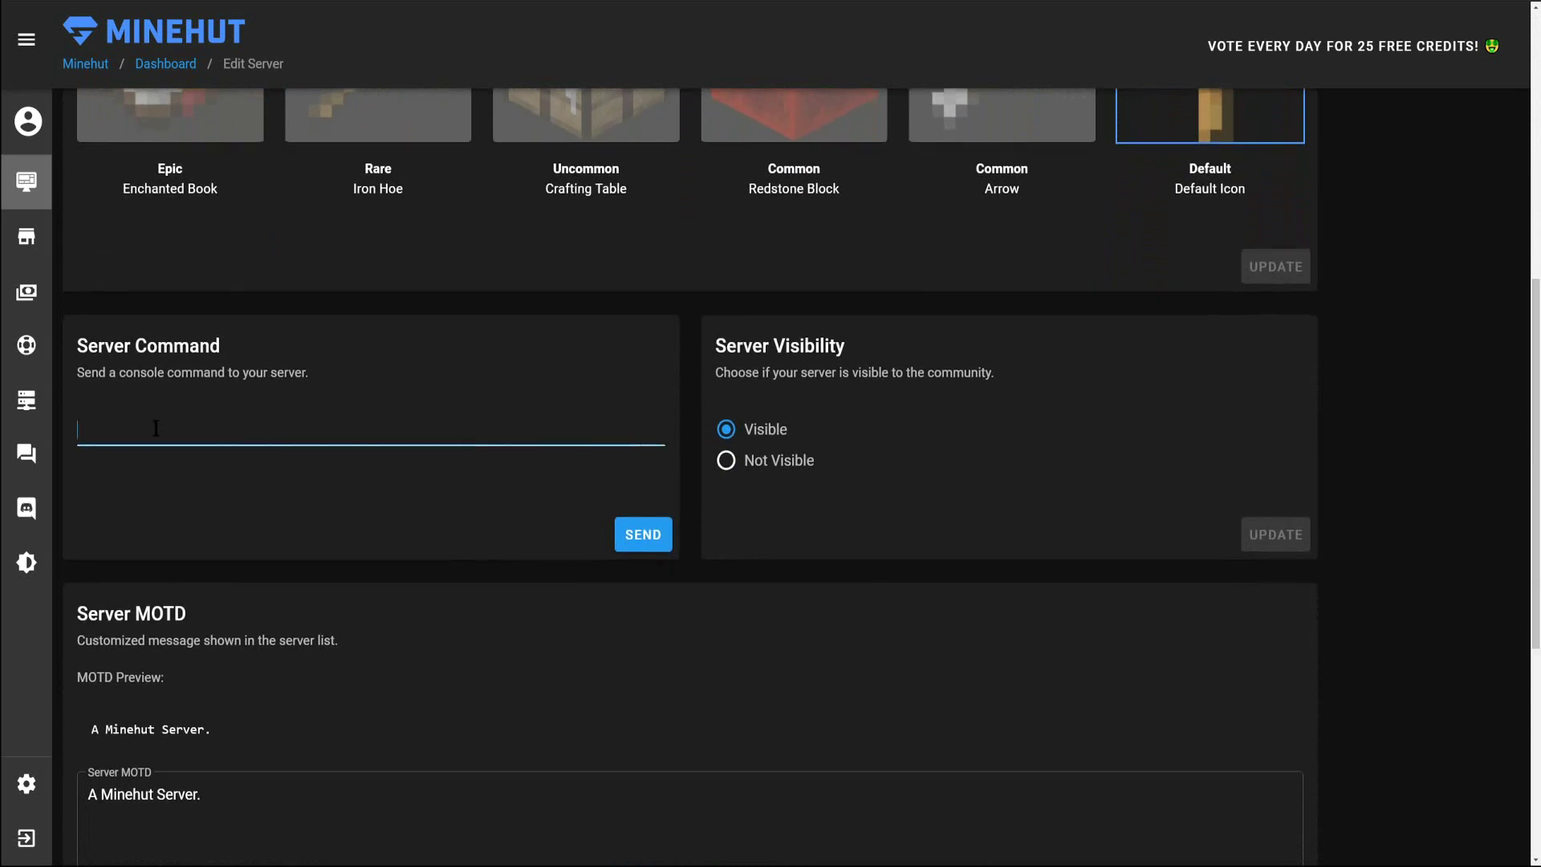
type("op")
key("BackSpace")
key("BackSpace")
key("BackSpace")
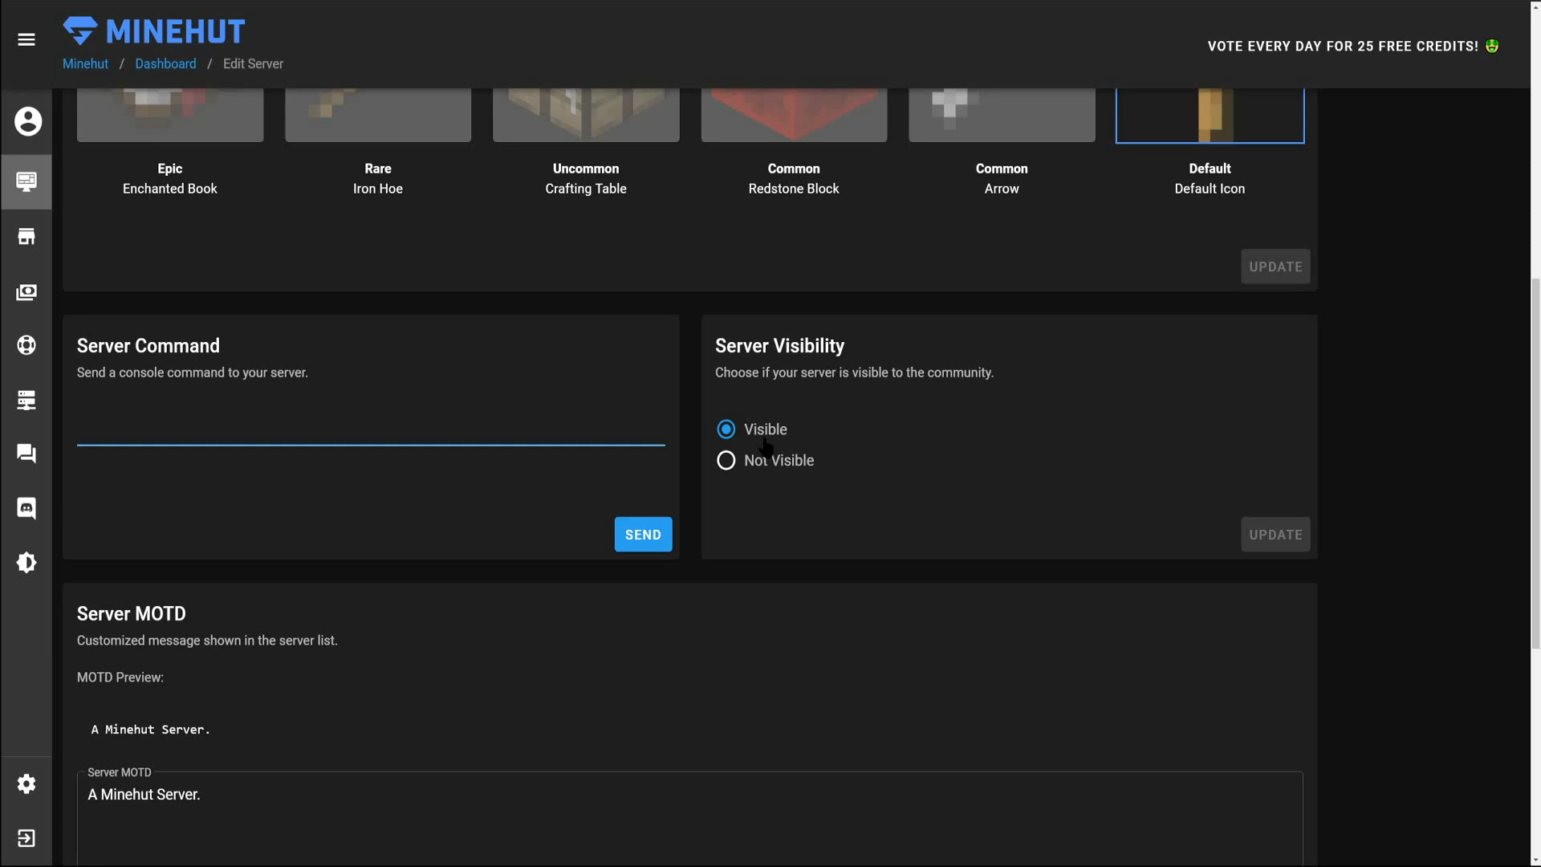
- Set the server visibility to Not Visible and save the change
left_click(746, 470)
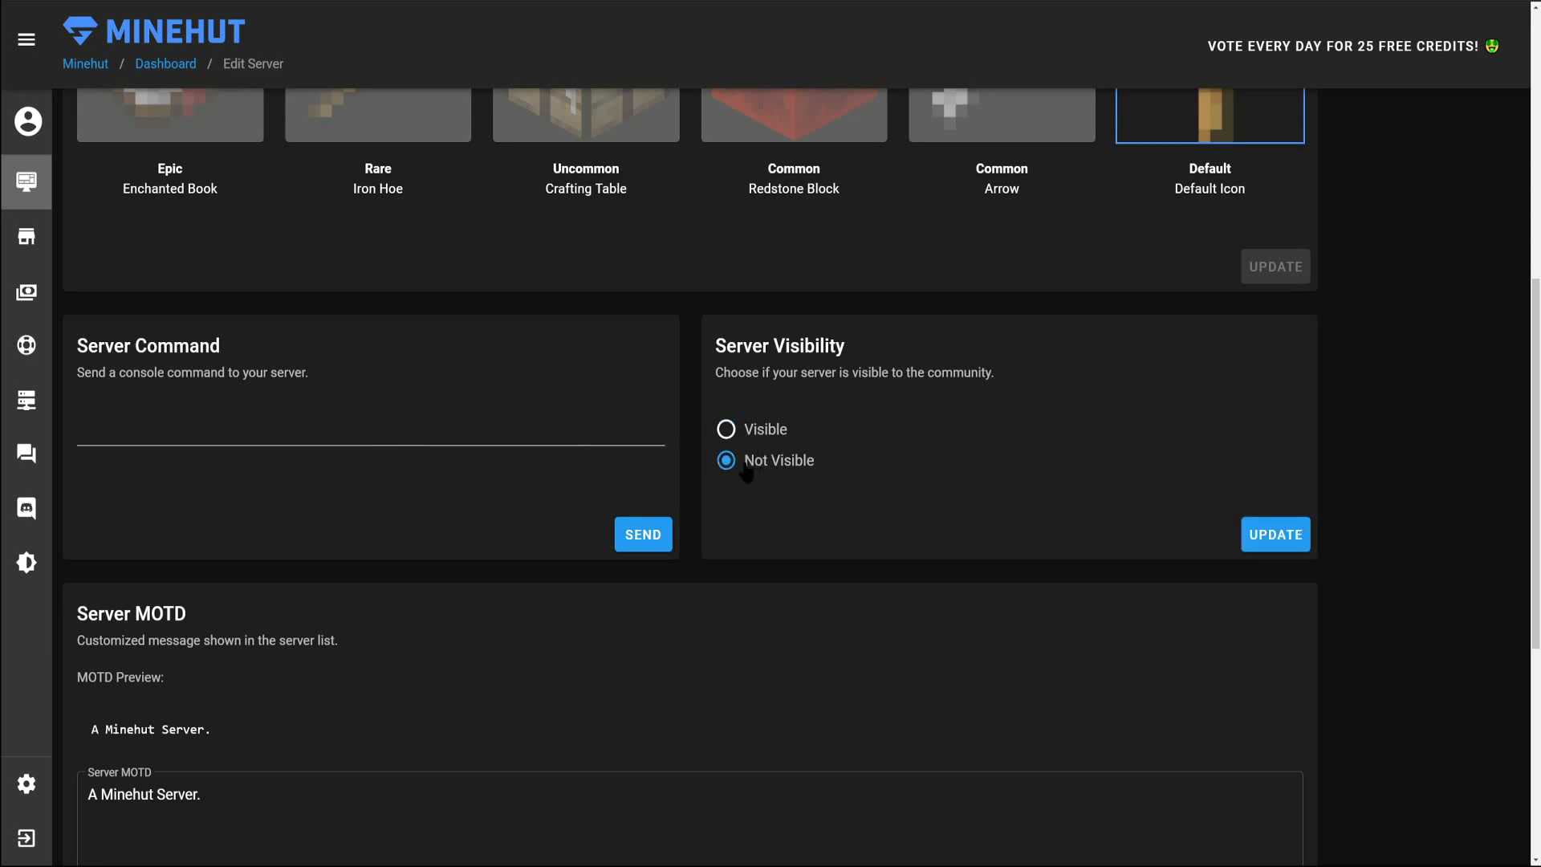
left_click(1284, 535)
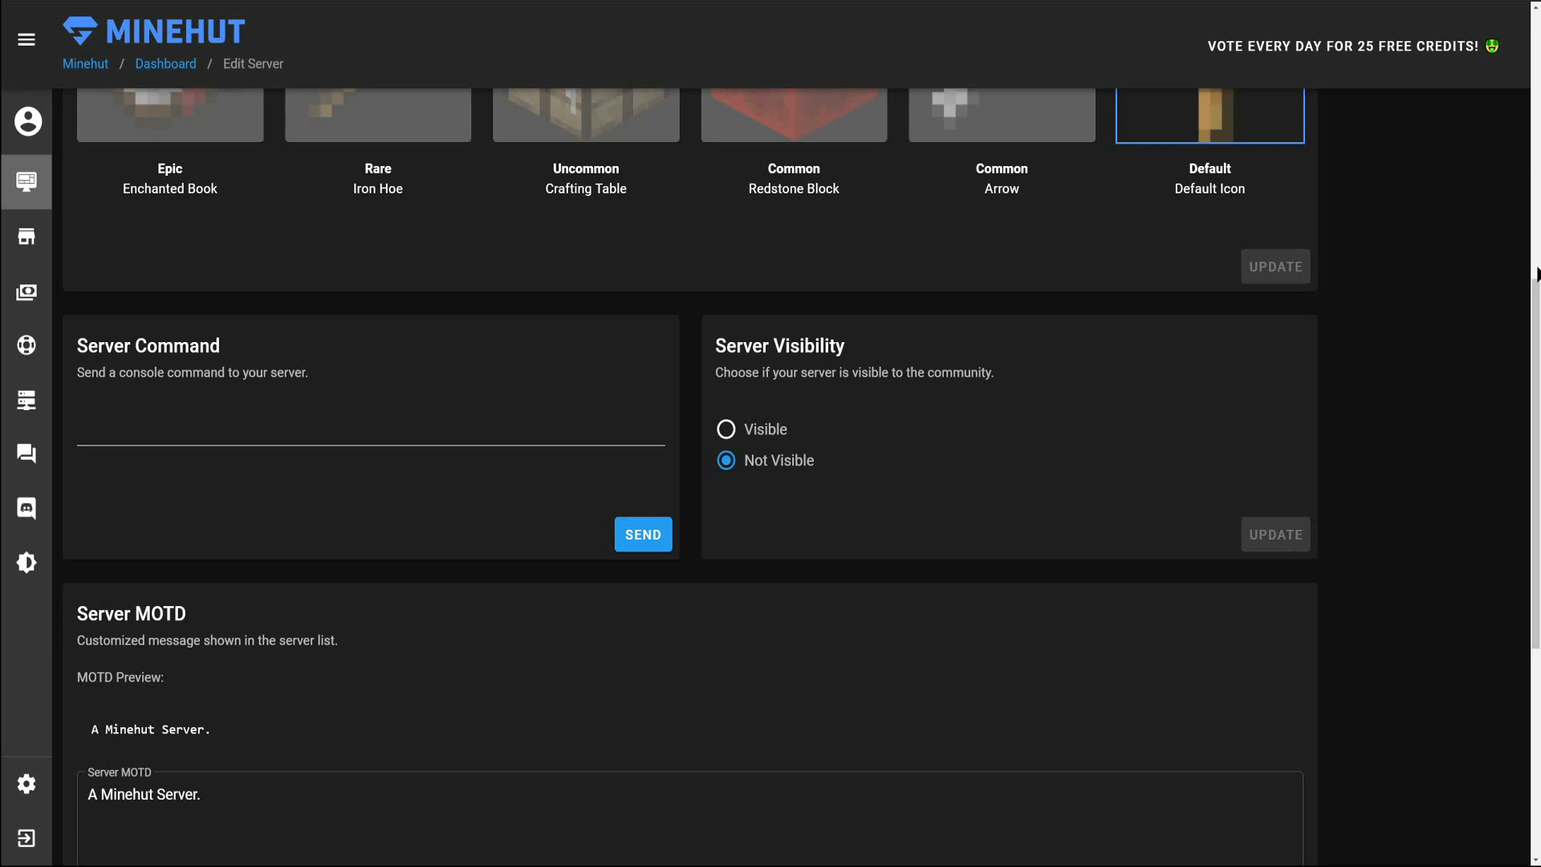
- Replace the server MOTD with "&eWelcome To VeeBeeMee Server #2"
scroll(1537, 554, "down", 3)
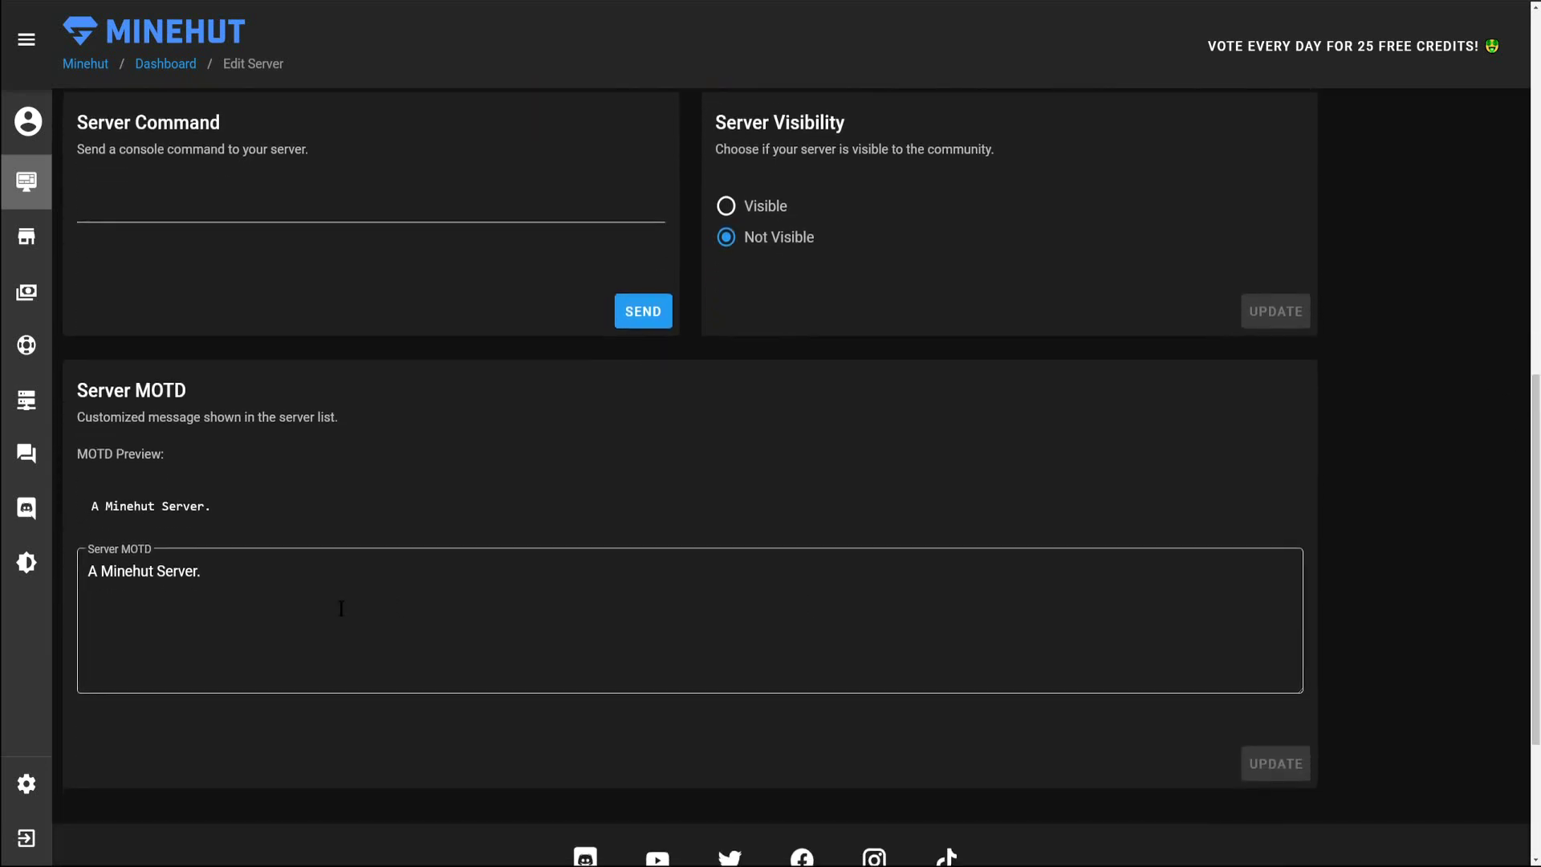
left_click_drag(257, 584, 84, 580)
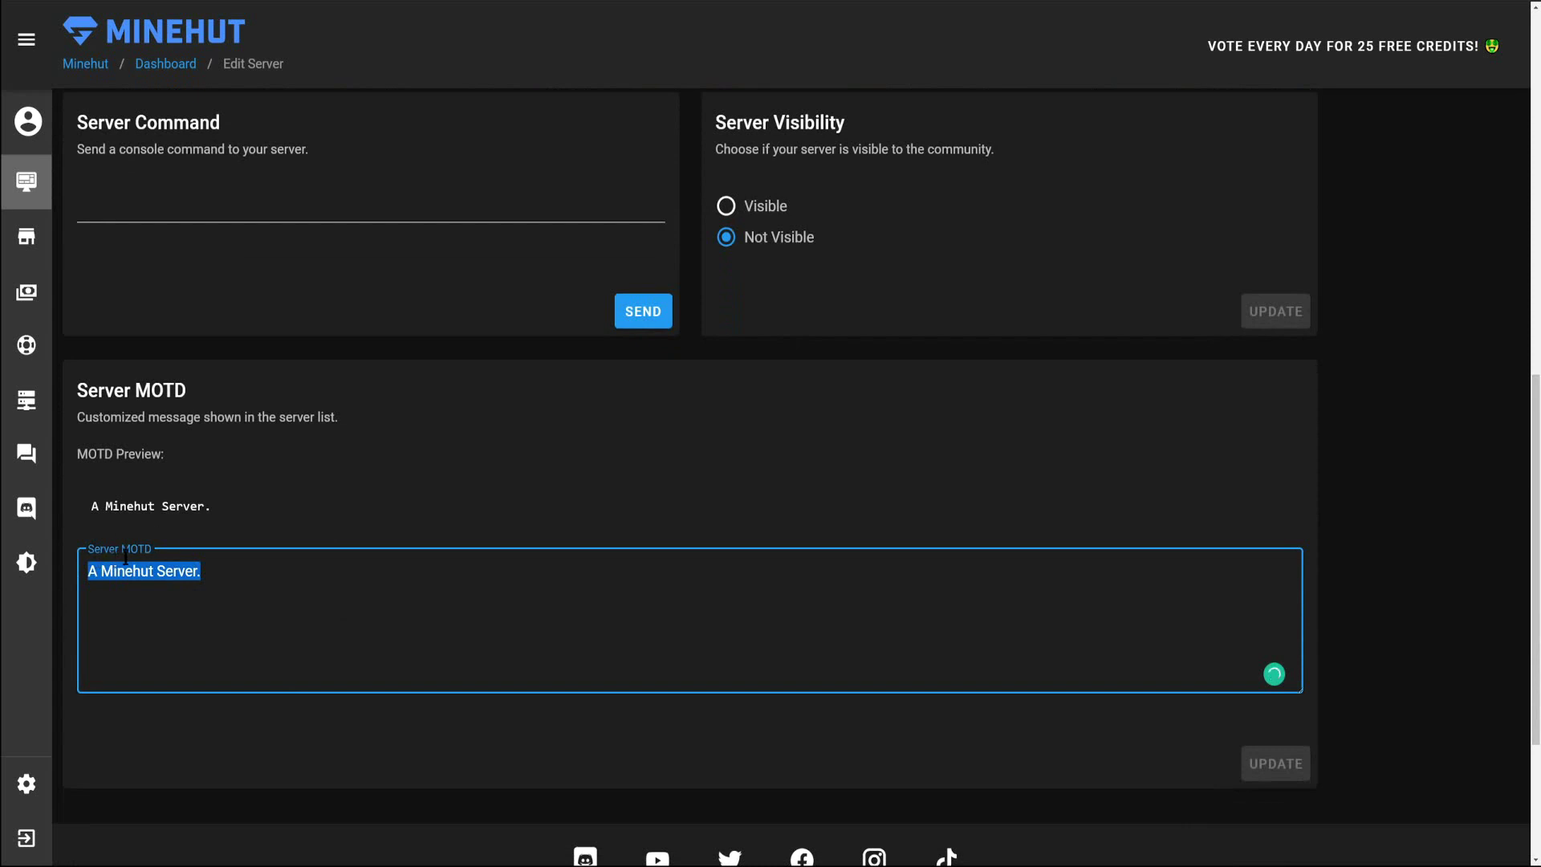
left_click(258, 574)
left_click_drag(258, 573, 78, 578)
left_click_drag(386, 604, 52, 572)
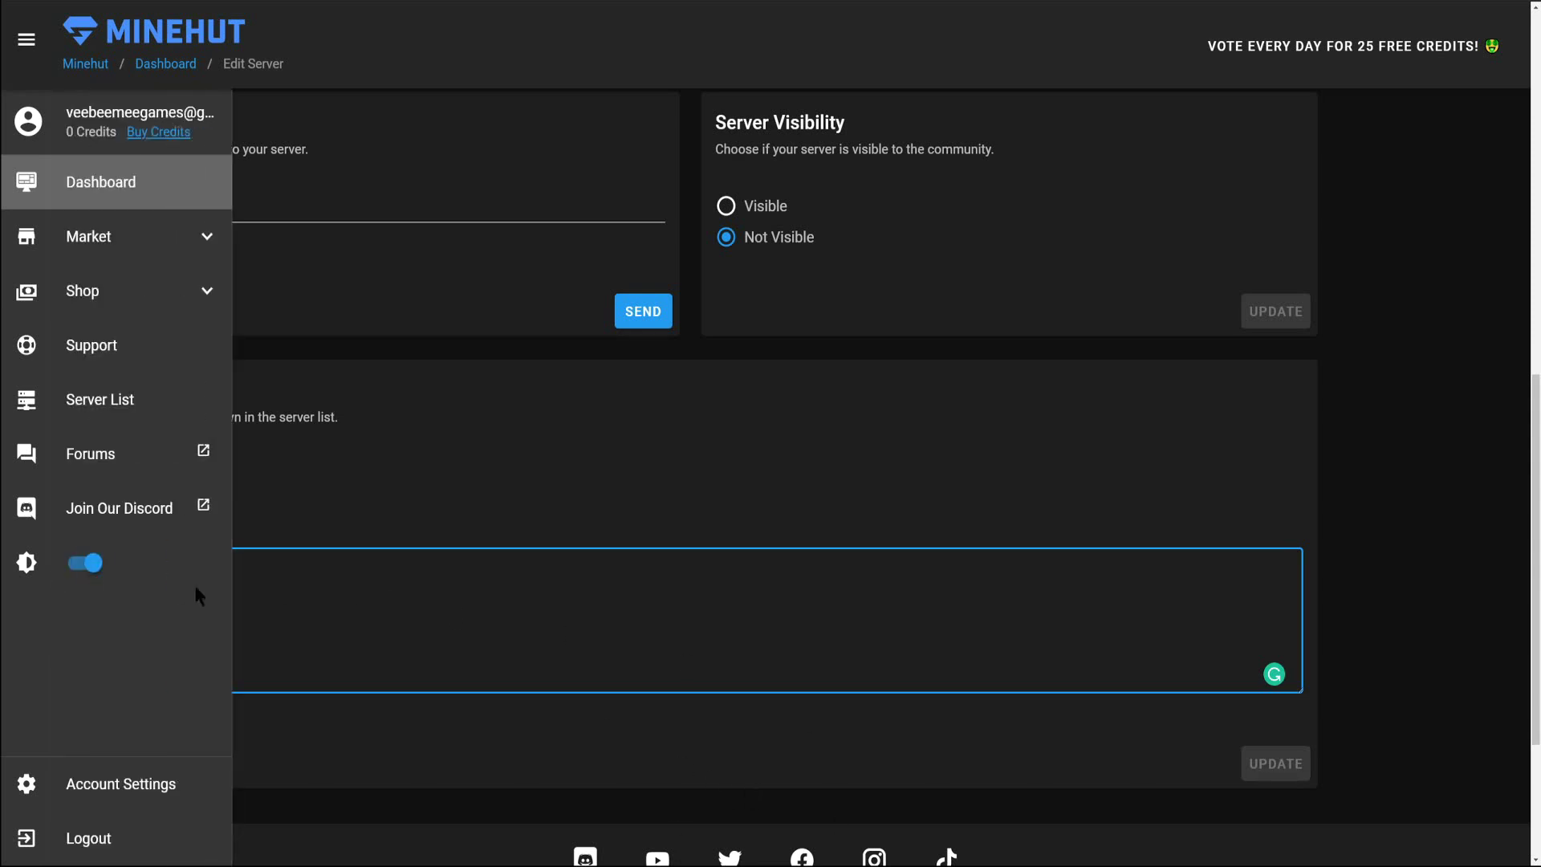
type("&e")
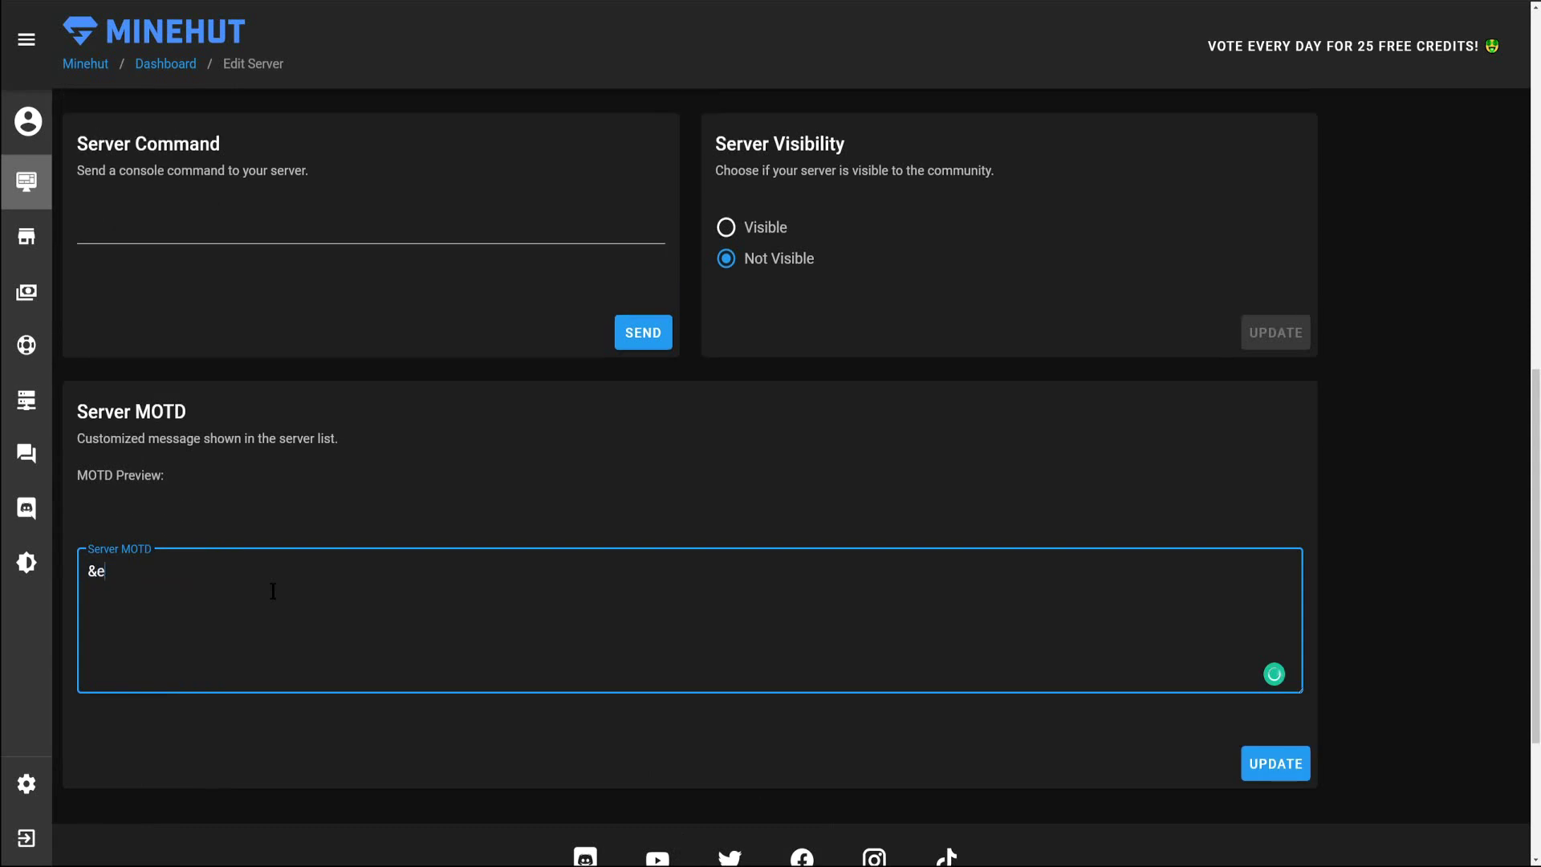
type("Welcome To ")
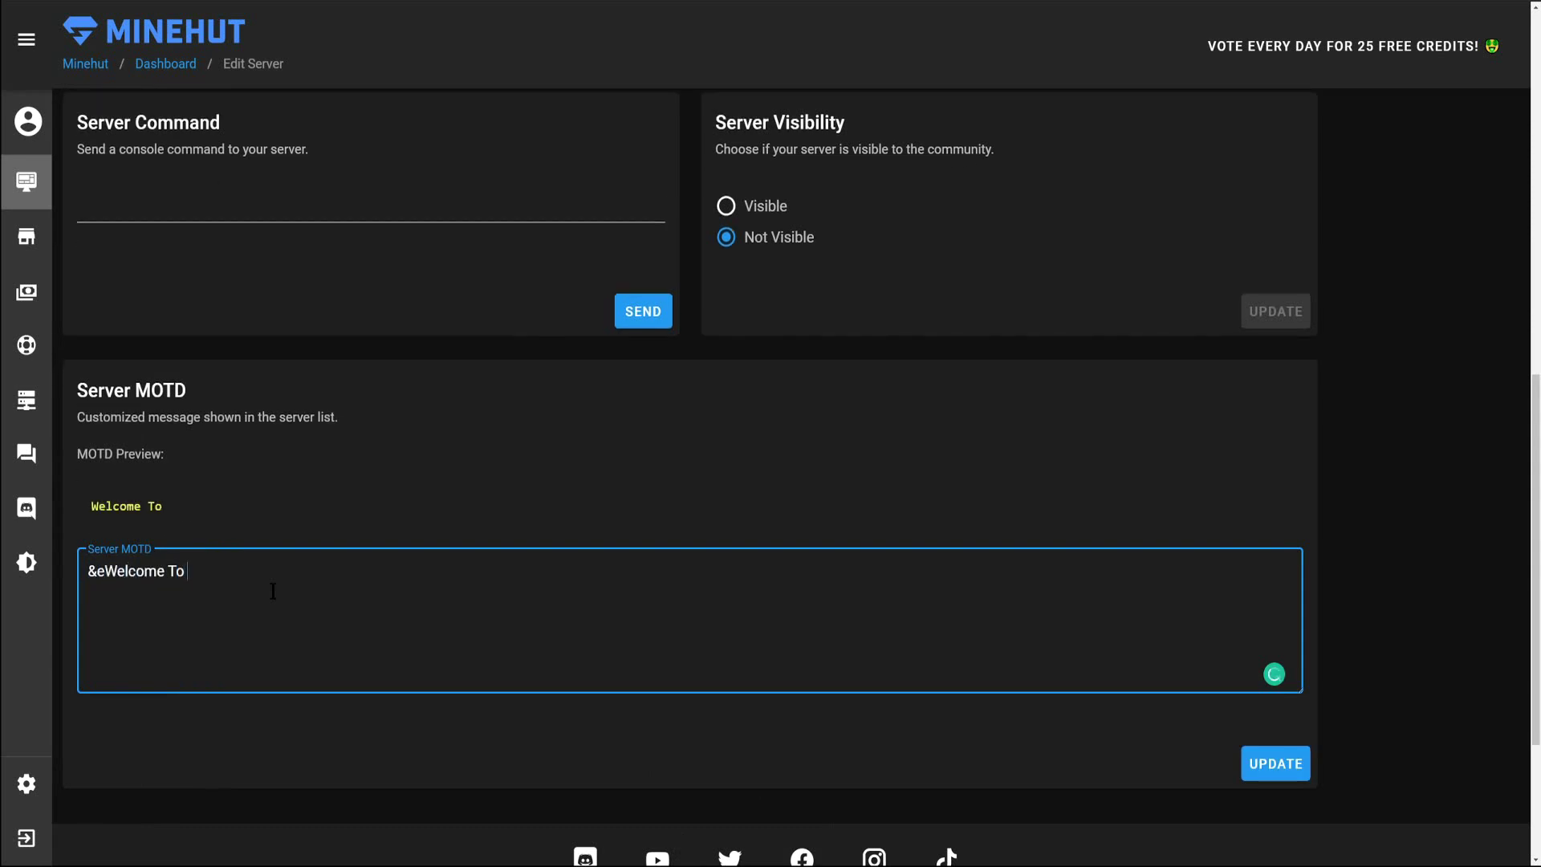
type("VeeBeeMee S")
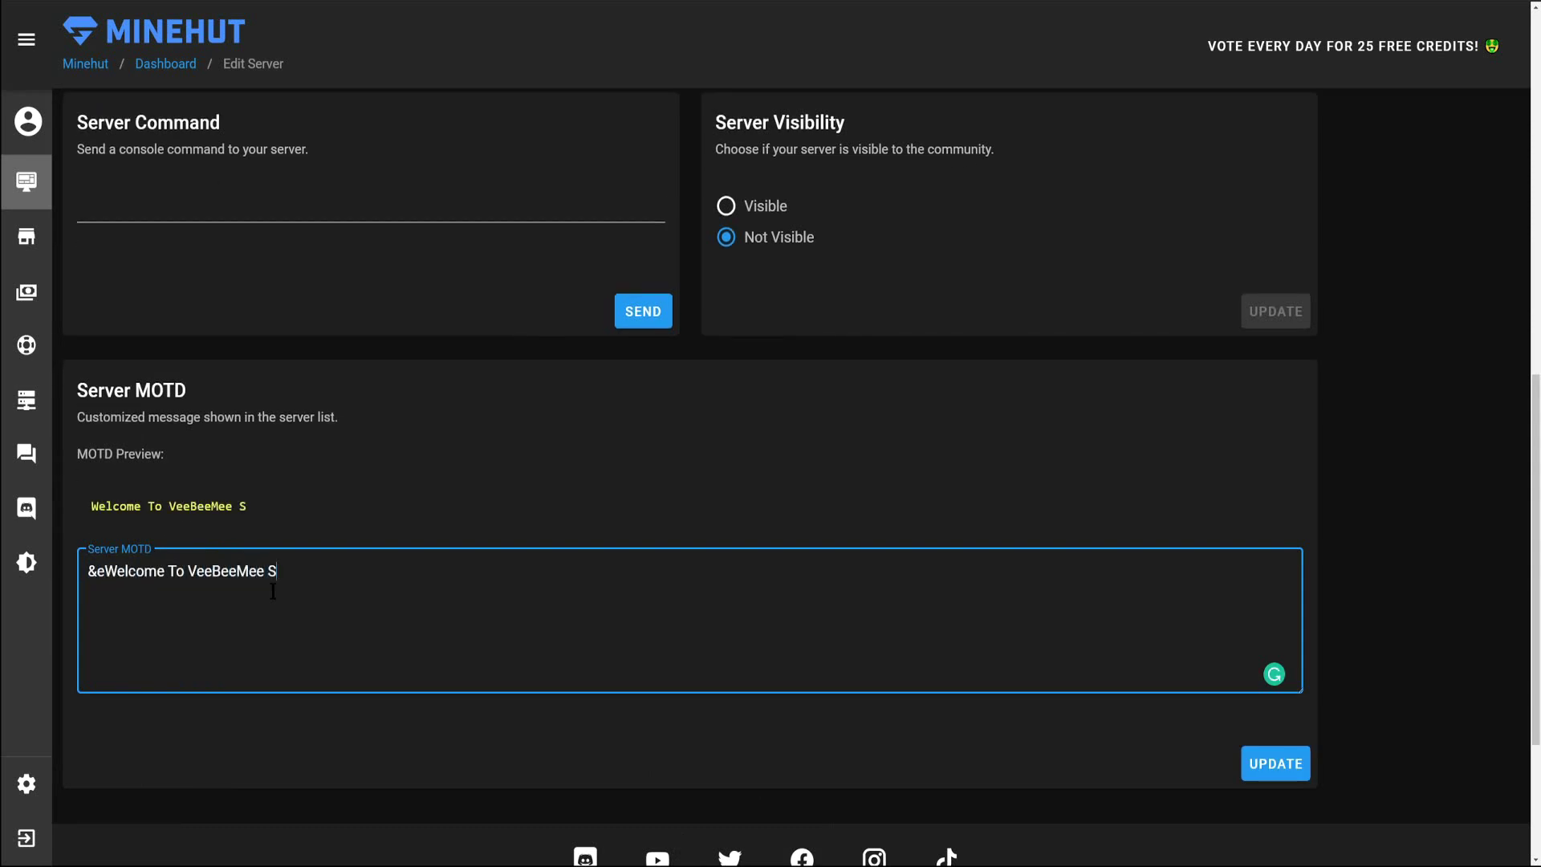
type("erver #2")
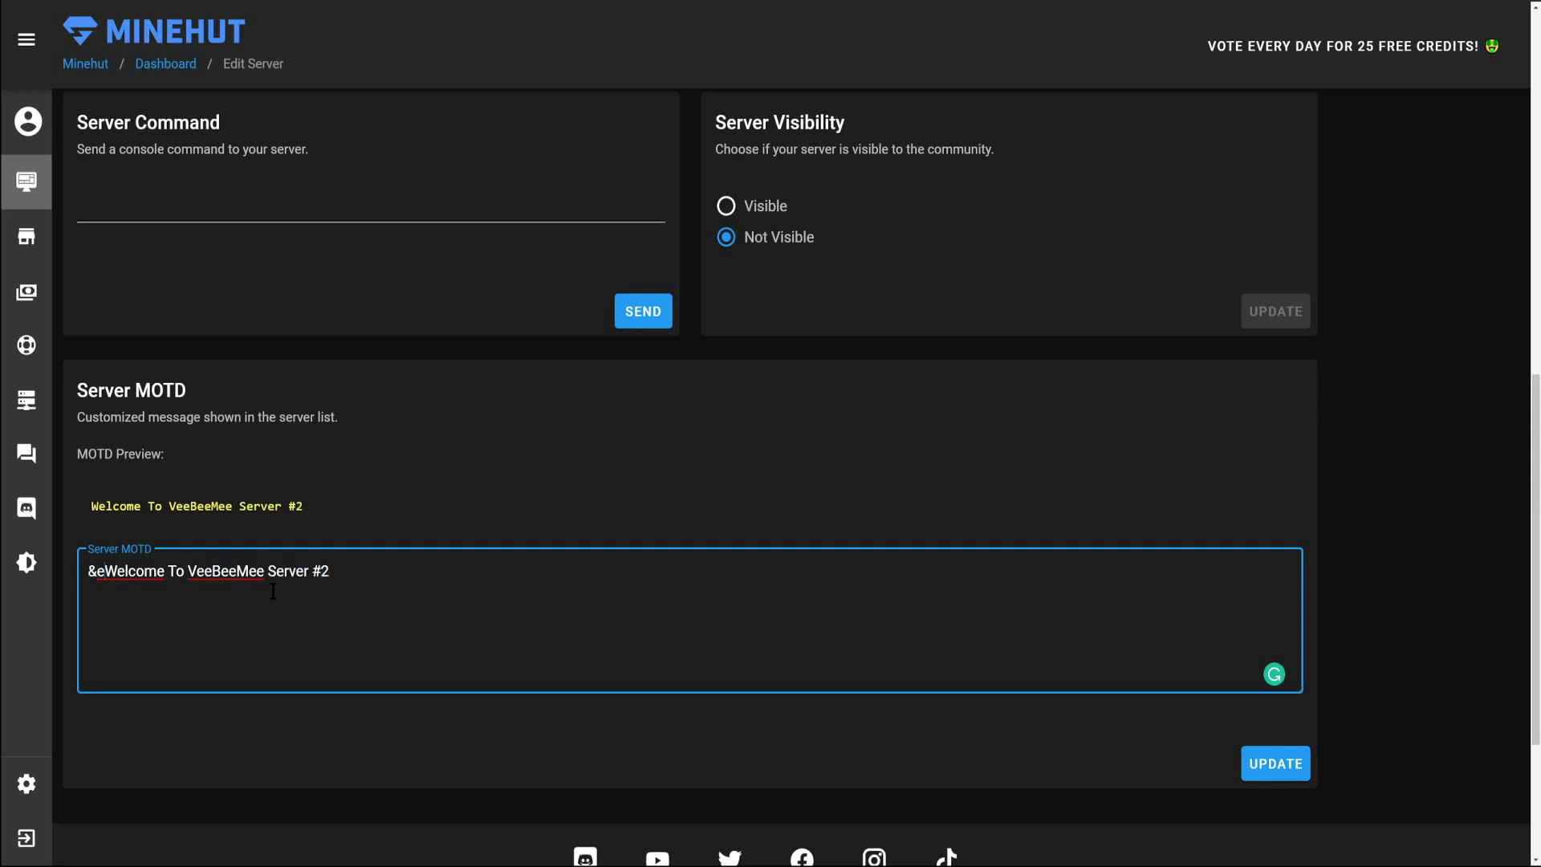
- Change the colour code at the start of the MOTD text to &a
key("BackSpace")
type("a")
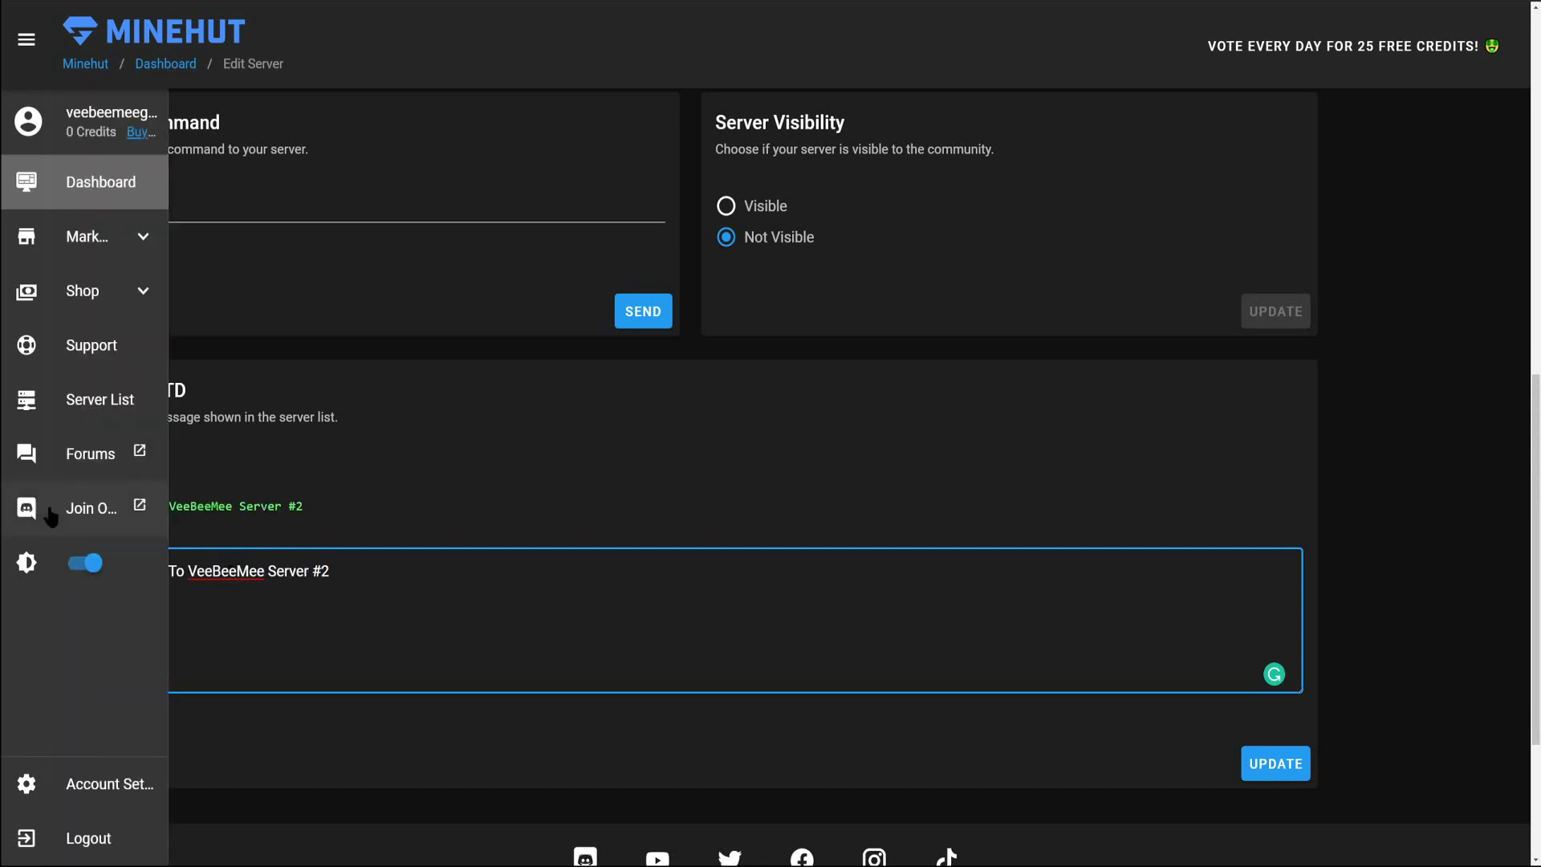
left_click(203, 512)
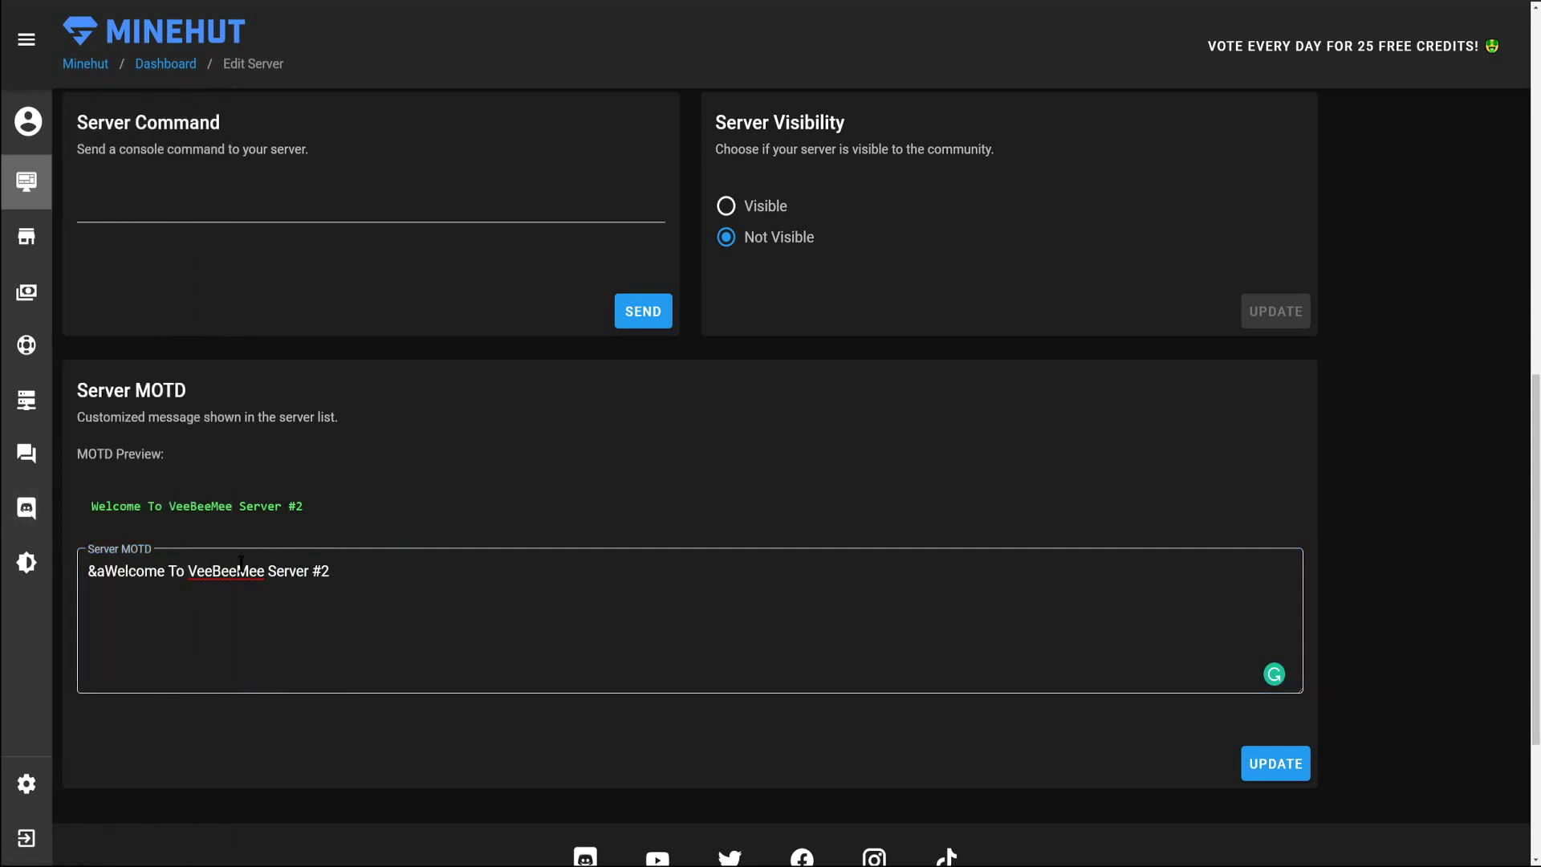
- Append "| Survival" to the end of the server MOTD and update it
left_click(371, 572)
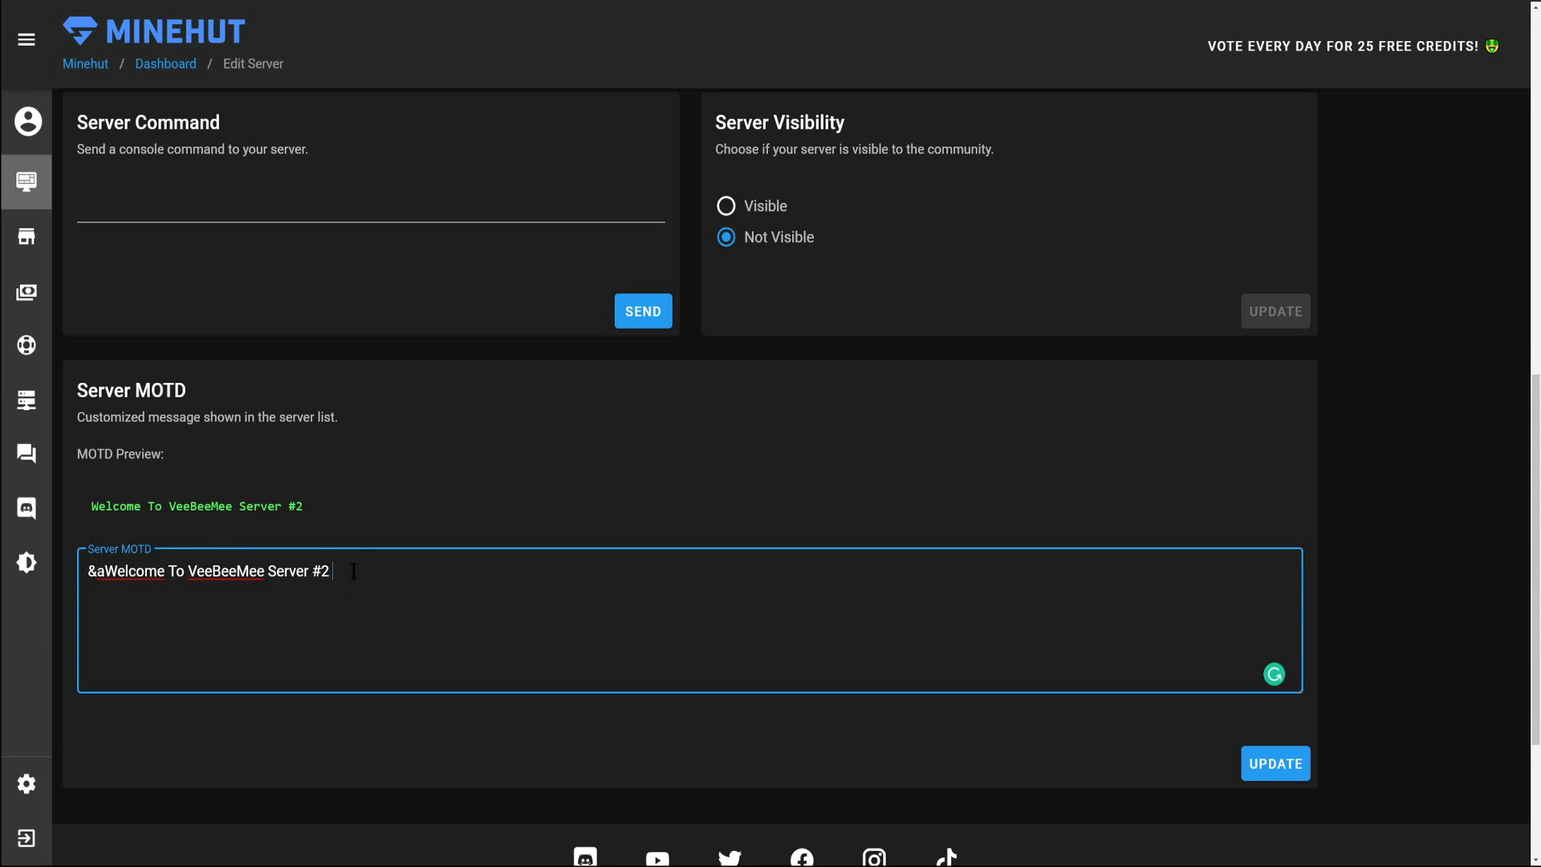
type("| Survival")
left_click(1289, 773)
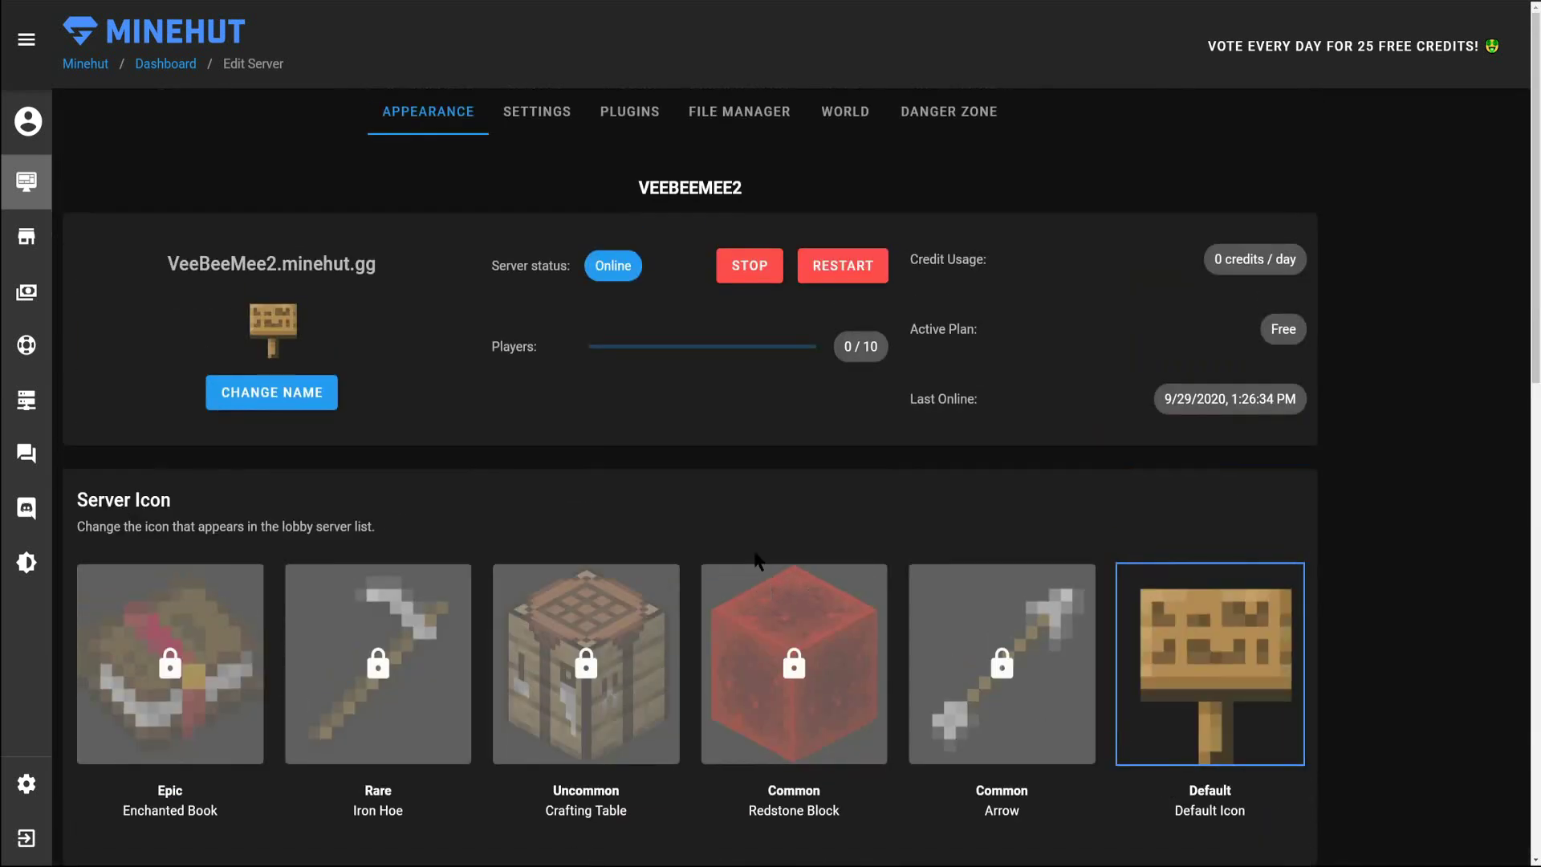
- Examine the server settings, covering max players, level type, world name, generator settings, gamemode, PVP and spawning options
left_click(537, 112)
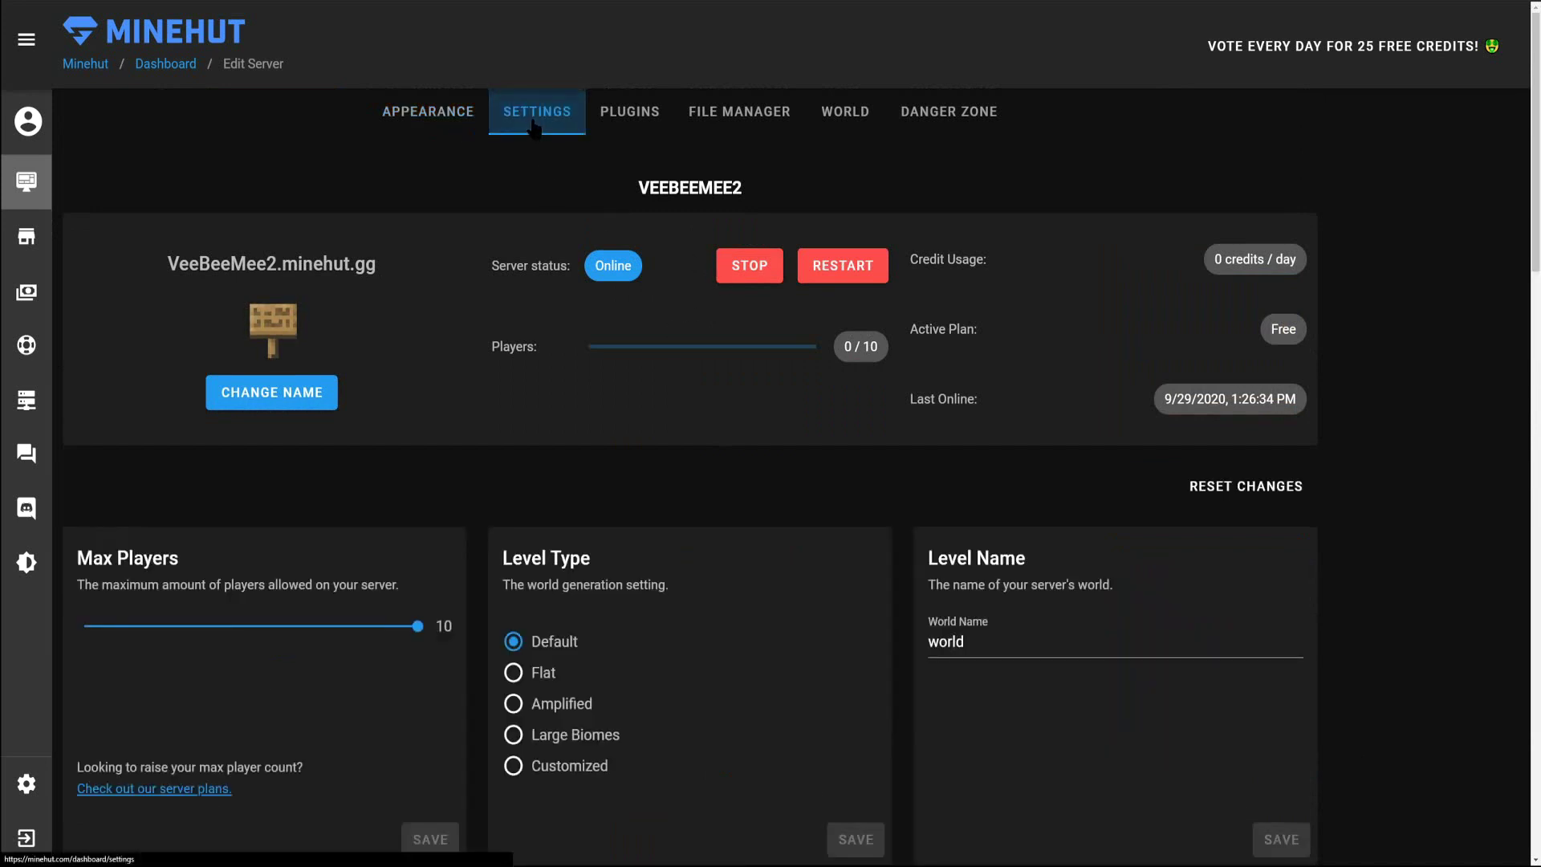
scroll(554, 350, "down", 3)
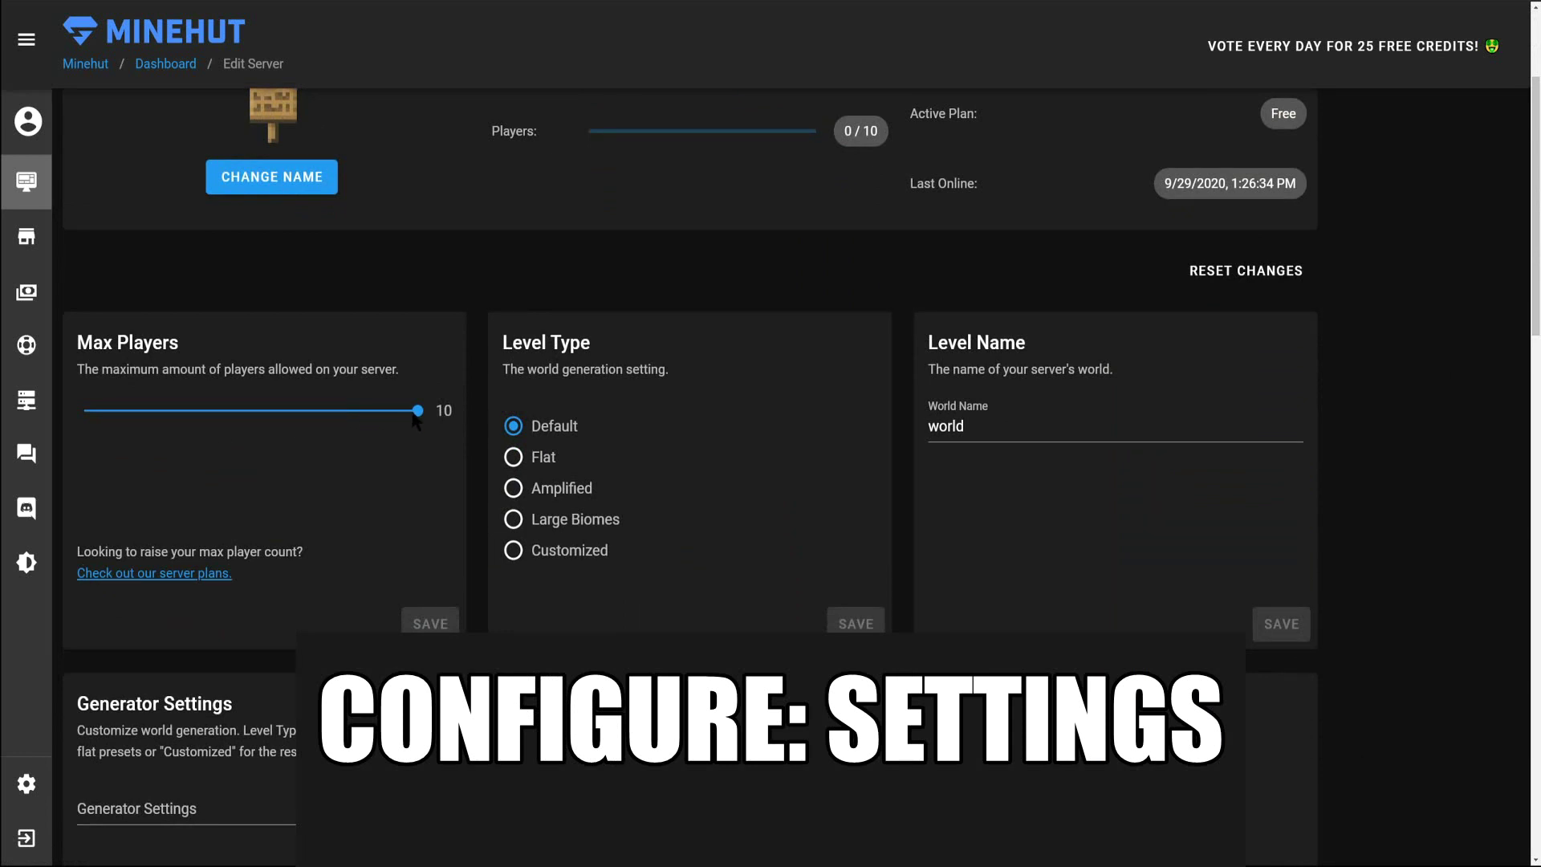
mouse_move(411, 416)
left_mouse_down()
mouse_move(233, 417)
mouse_move(431, 434)
mouse_move(430, 417)
left_mouse_up()
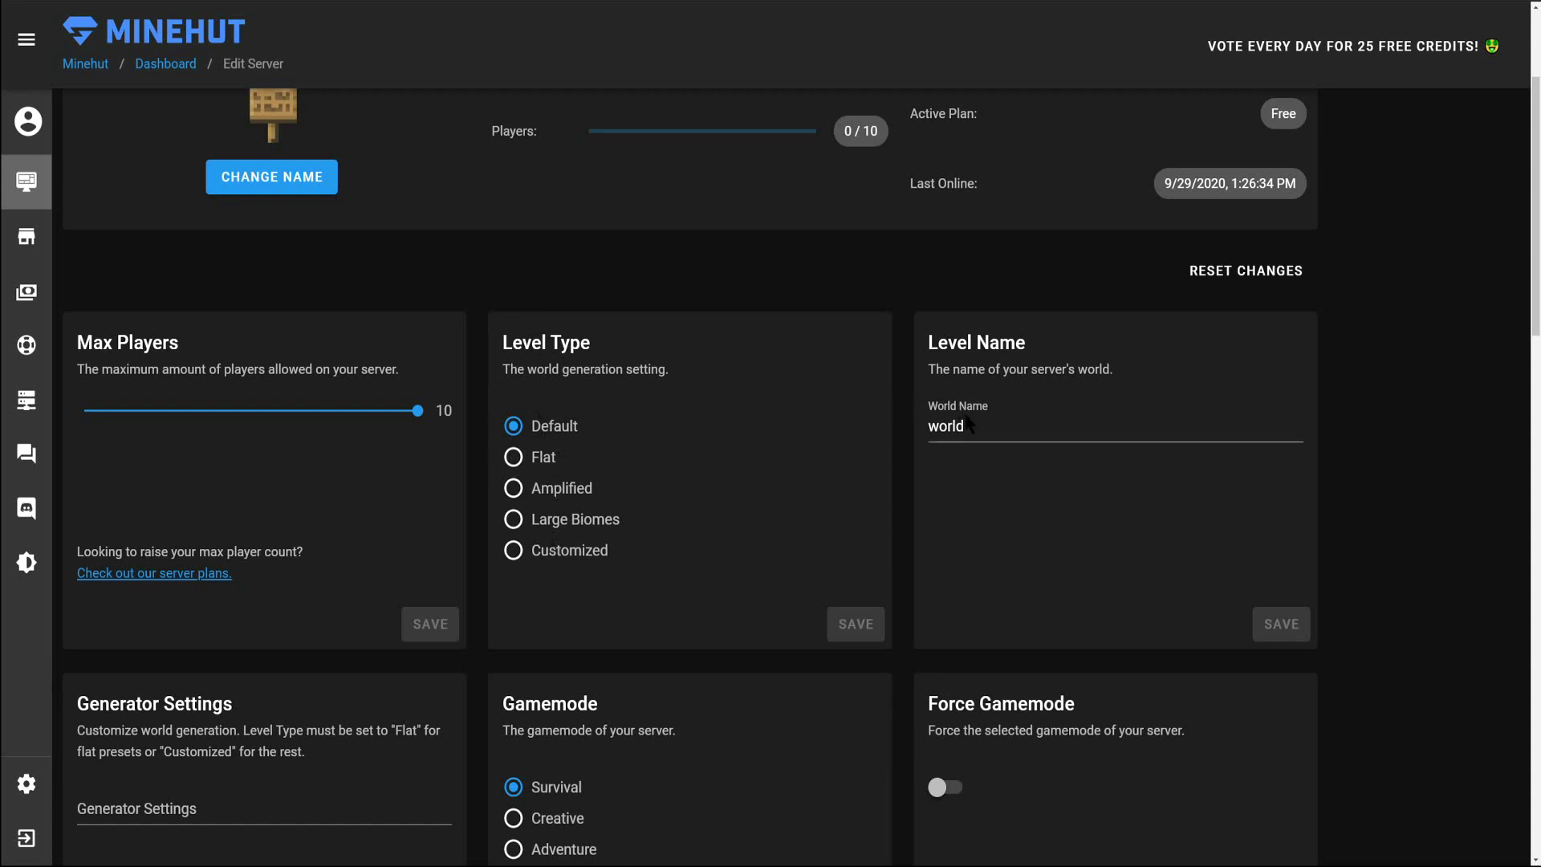
scroll(1115, 245, "down", 1)
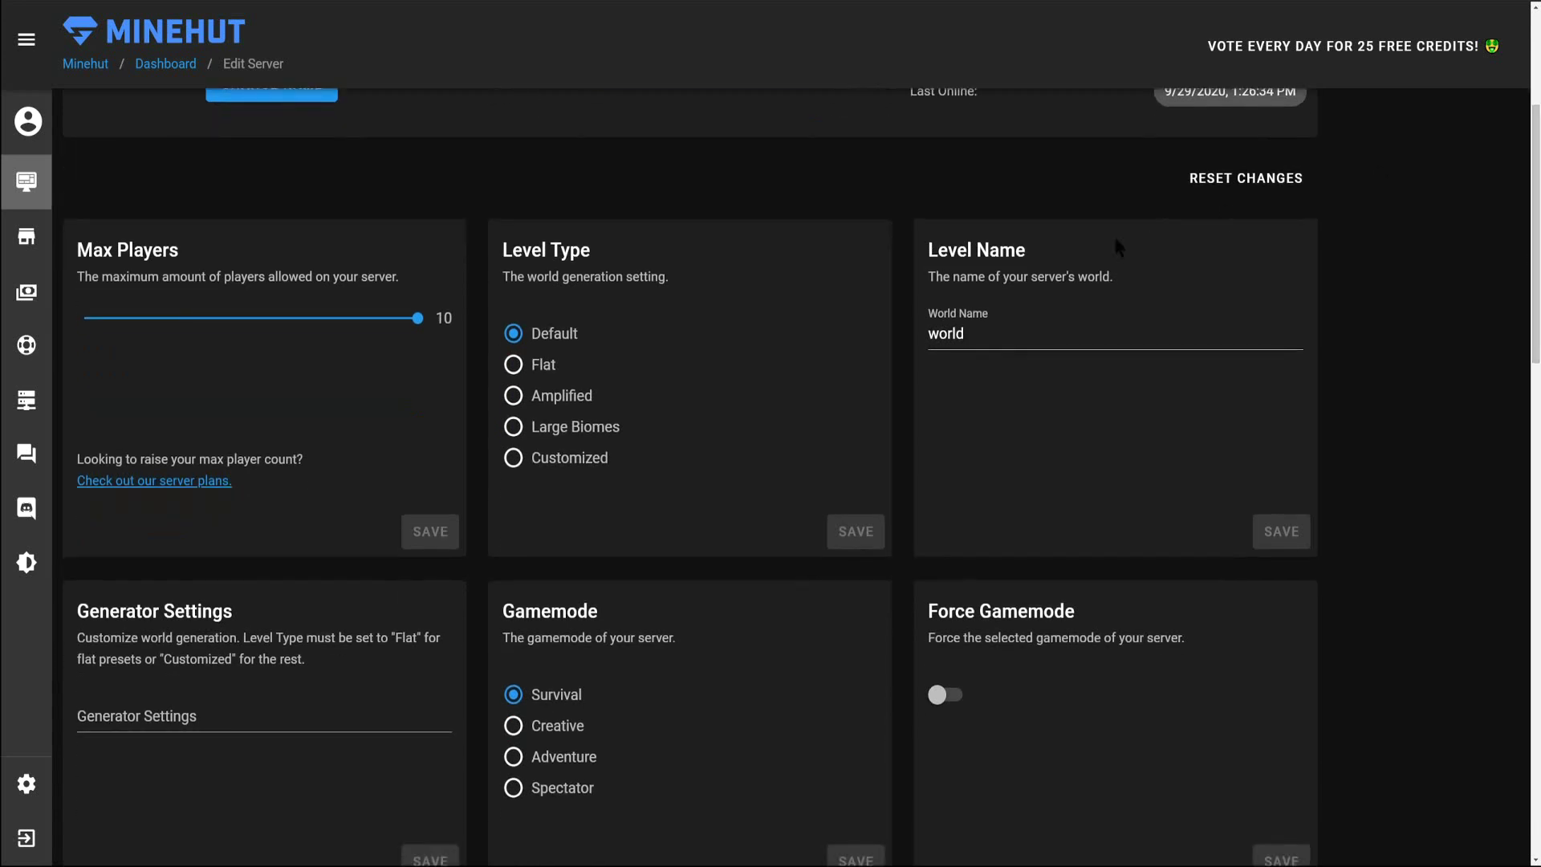
double_click(948, 333)
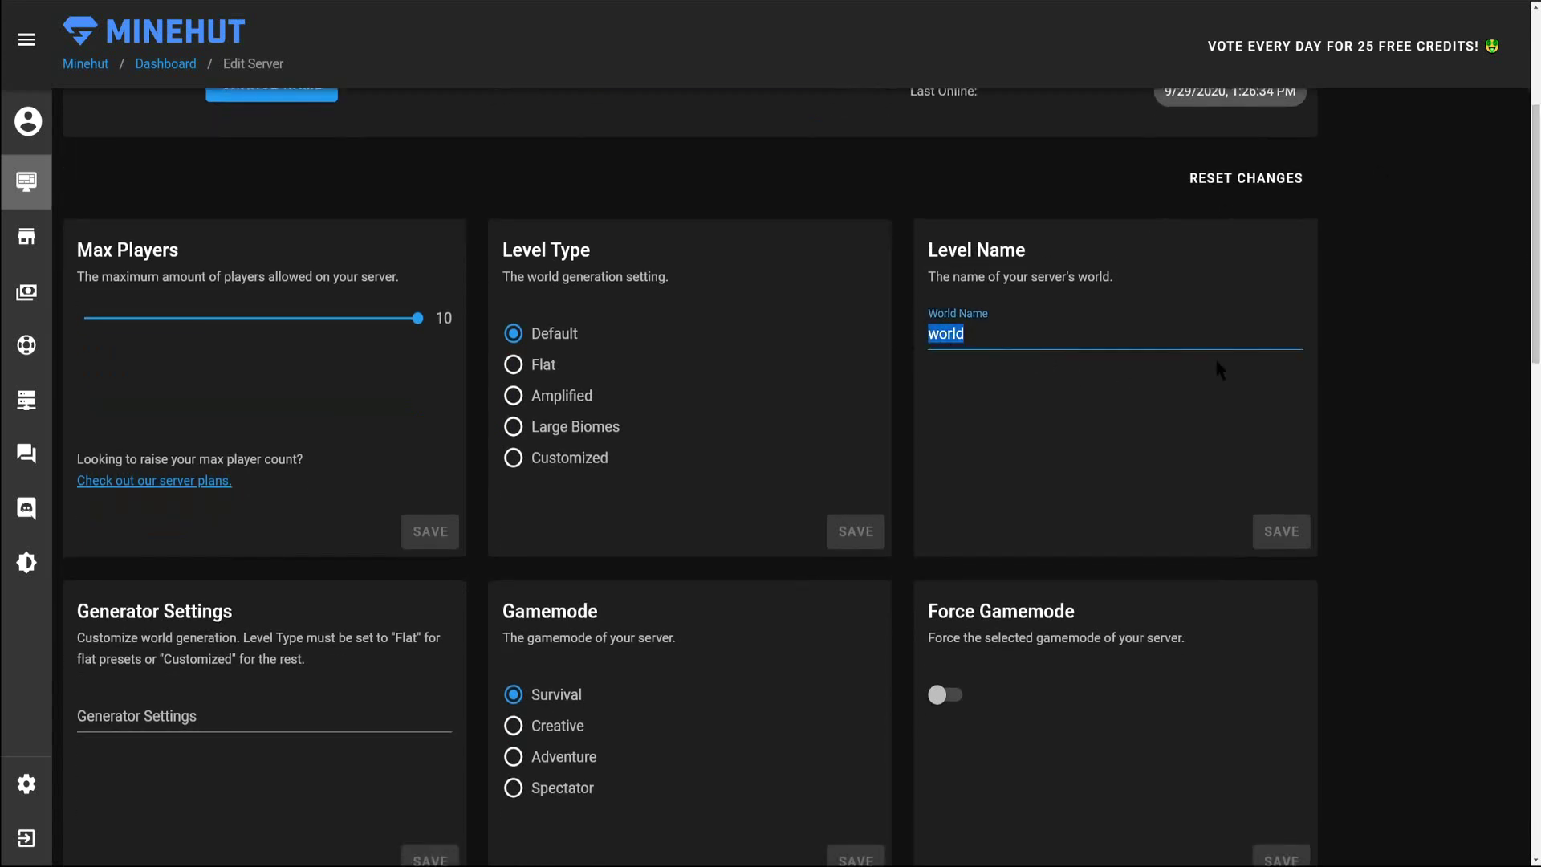
scroll(1540, 233, "down", 3)
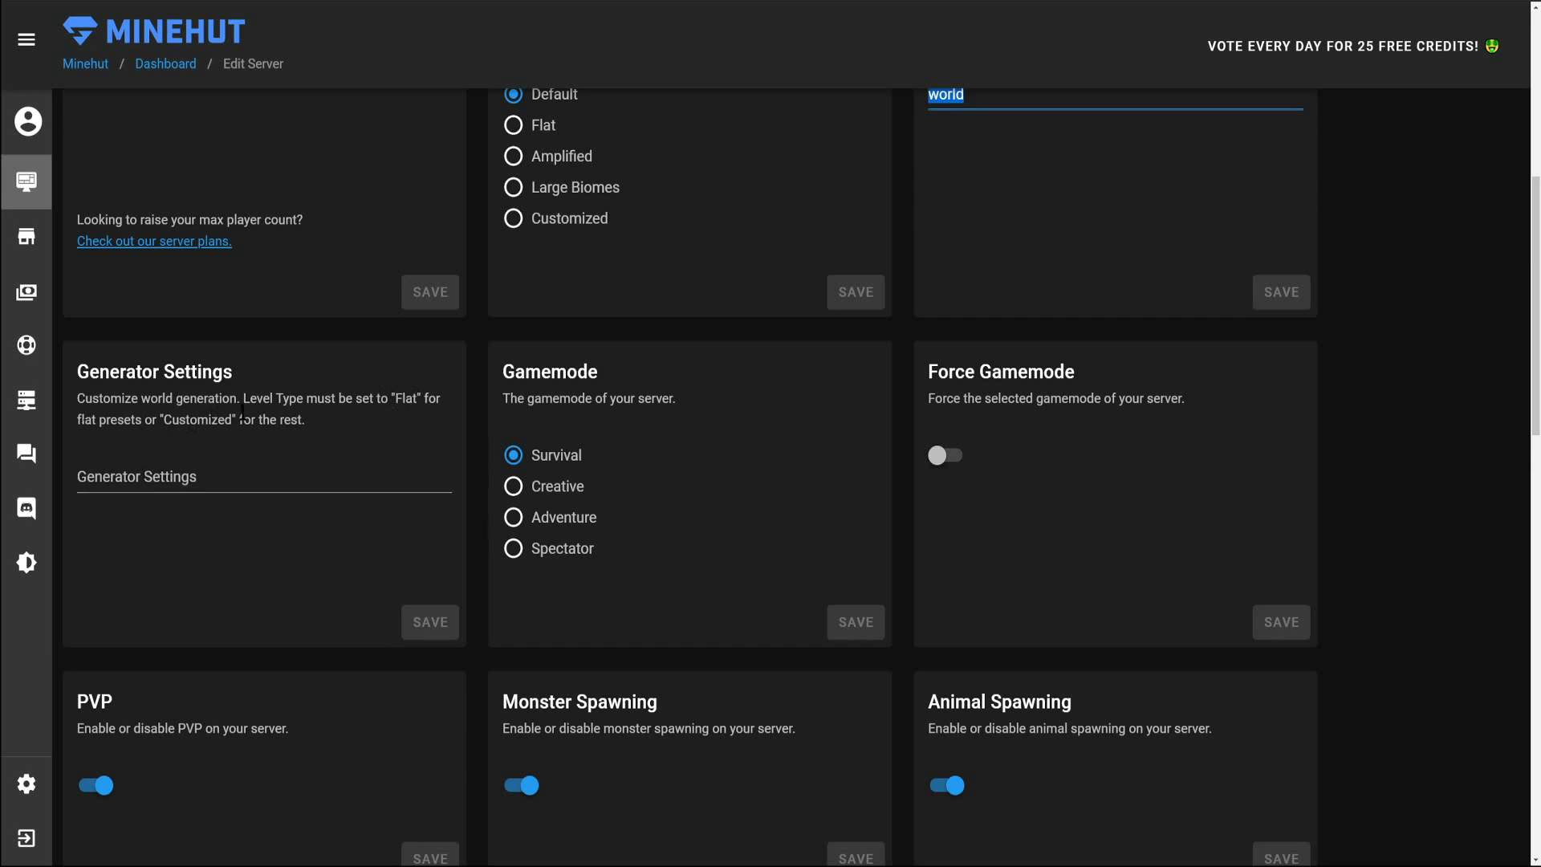
left_click(147, 480)
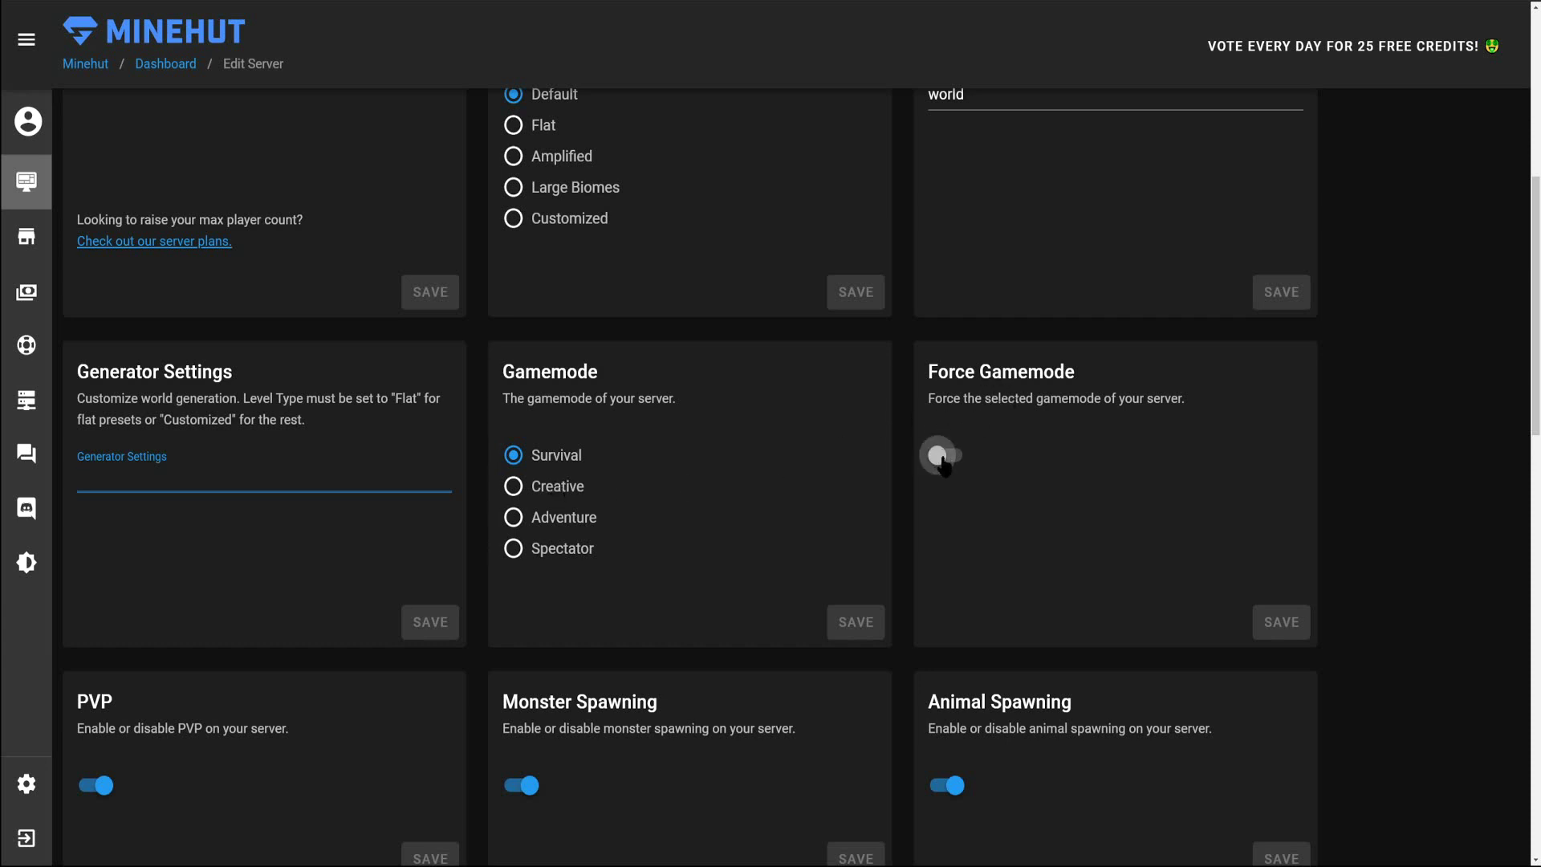
left_click_drag(1538, 377, 1538, 418)
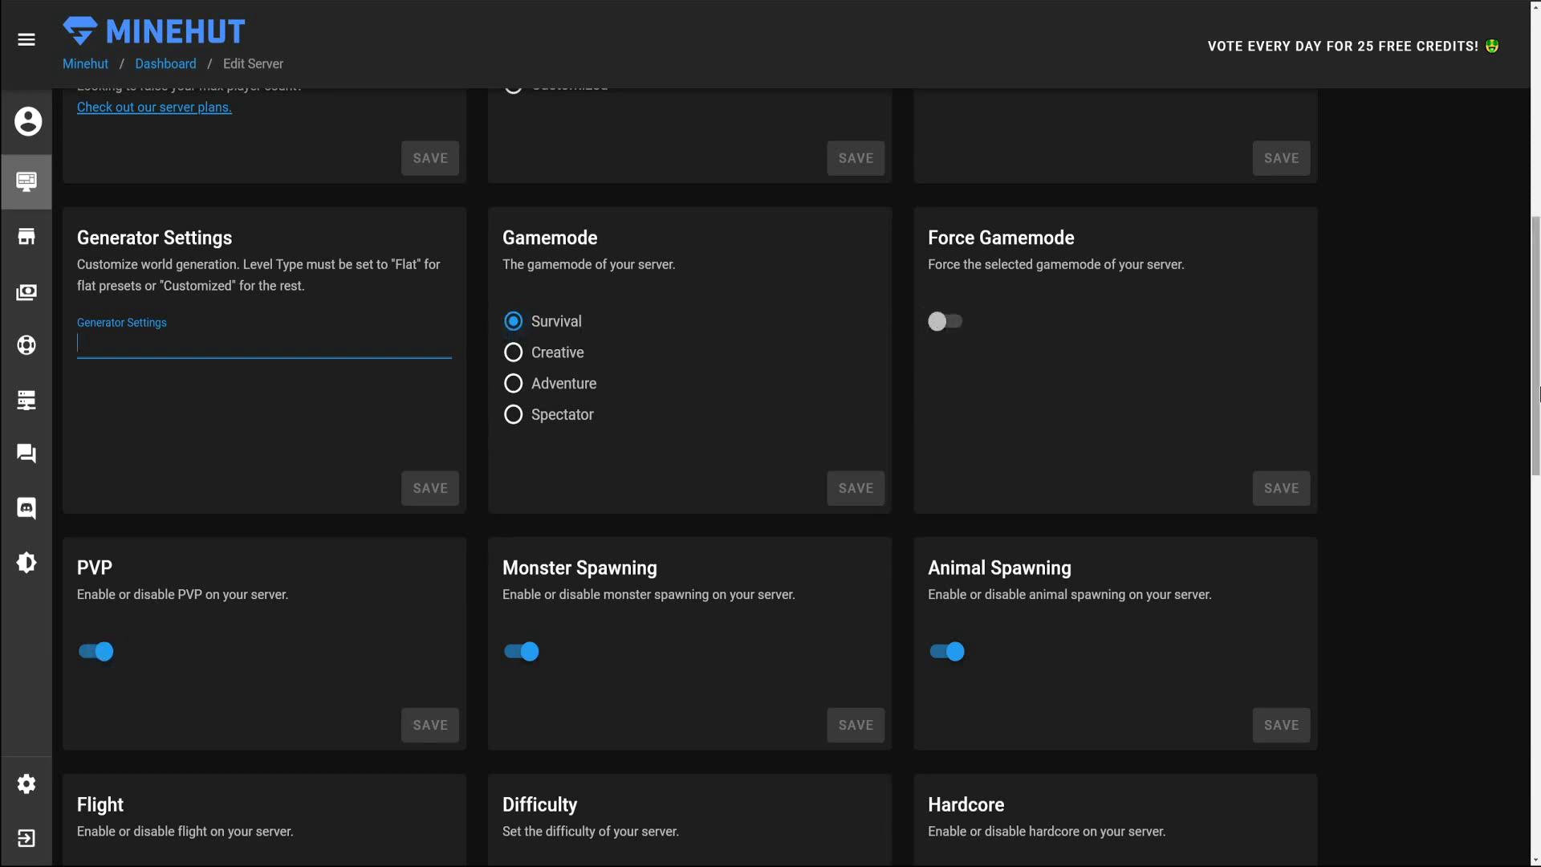
scroll(102, 666, "down", 2)
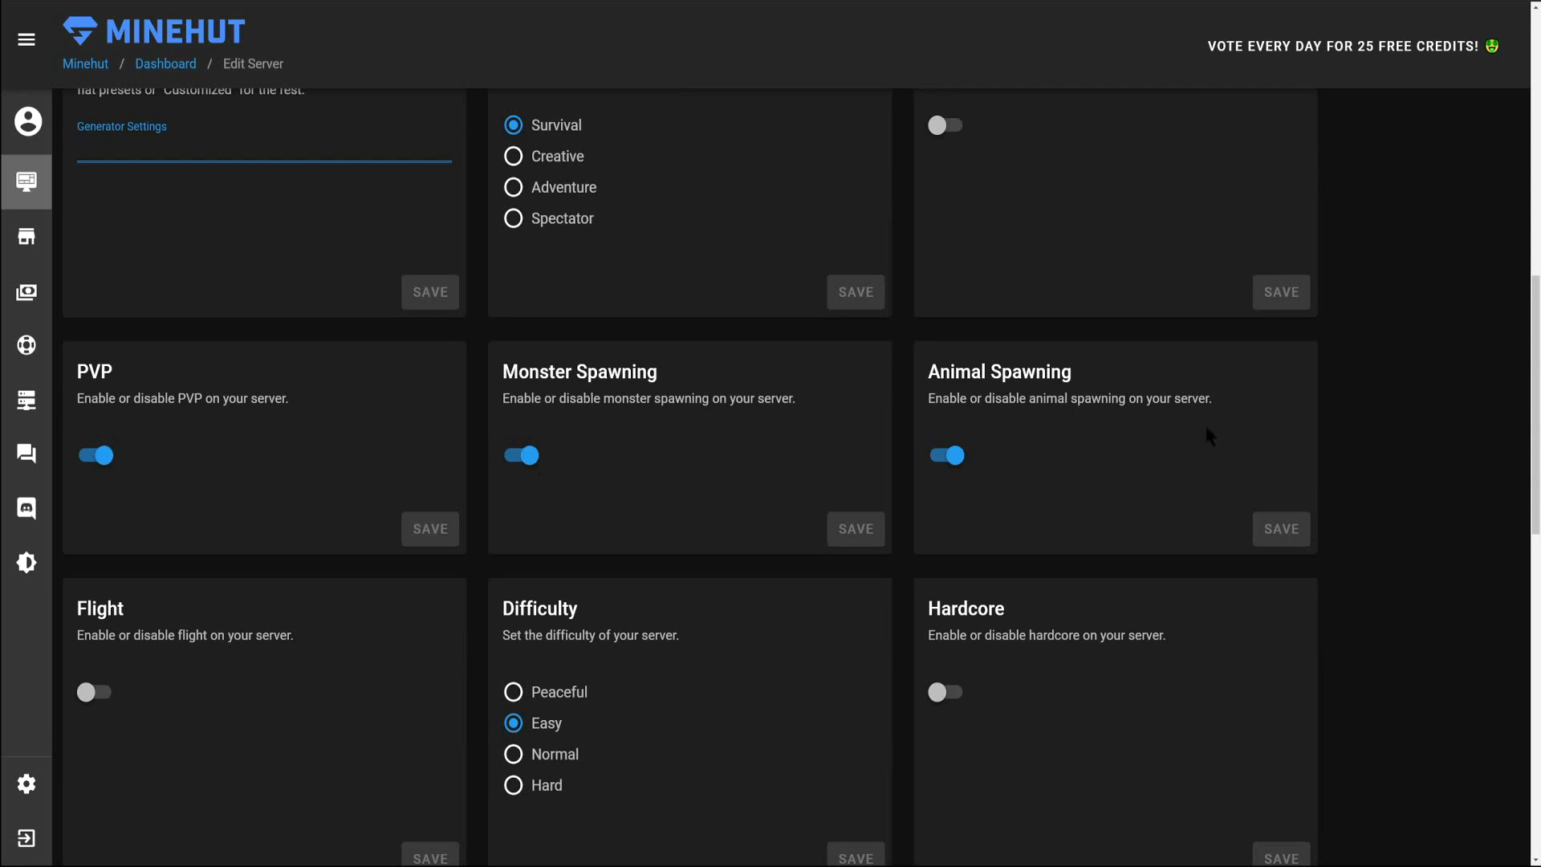
scroll(215, 298, "down", 5)
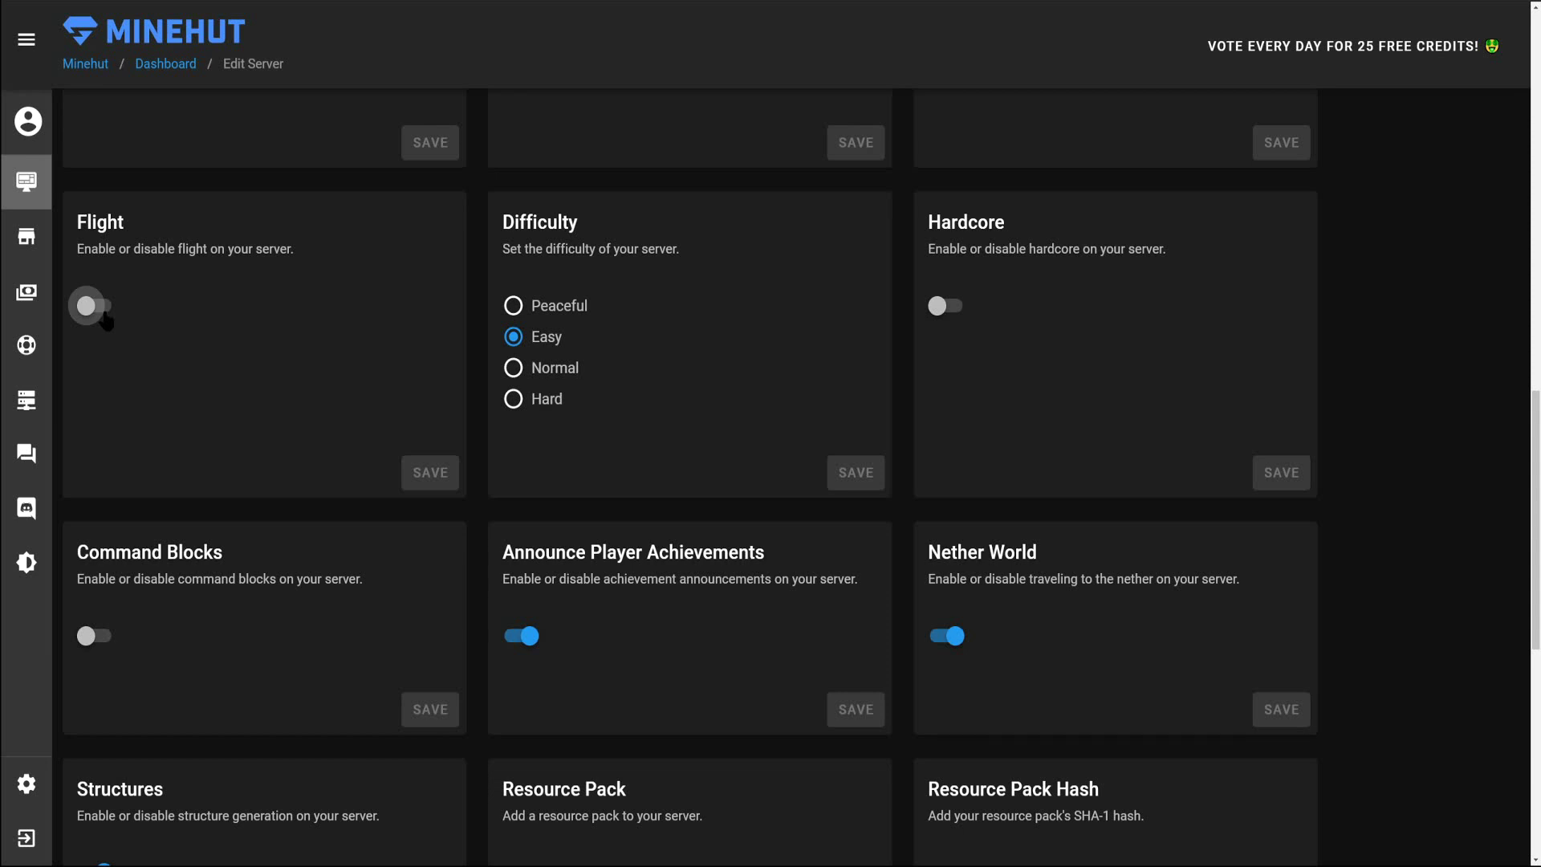
- Set the server difficulty to Normal and save it, and switch on command blocks
left_click(566, 368)
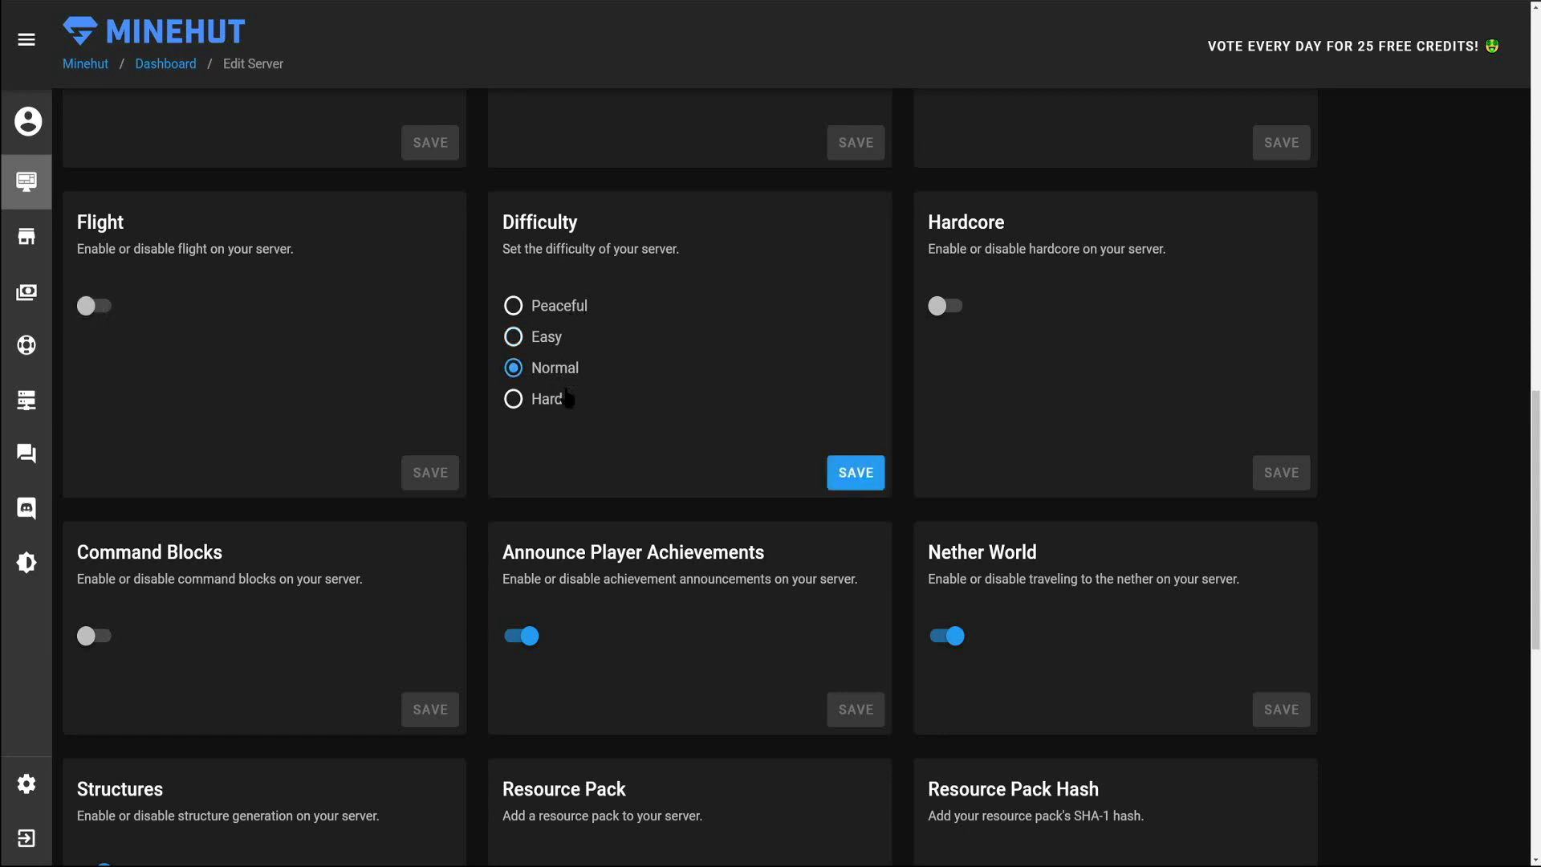
left_click(846, 472)
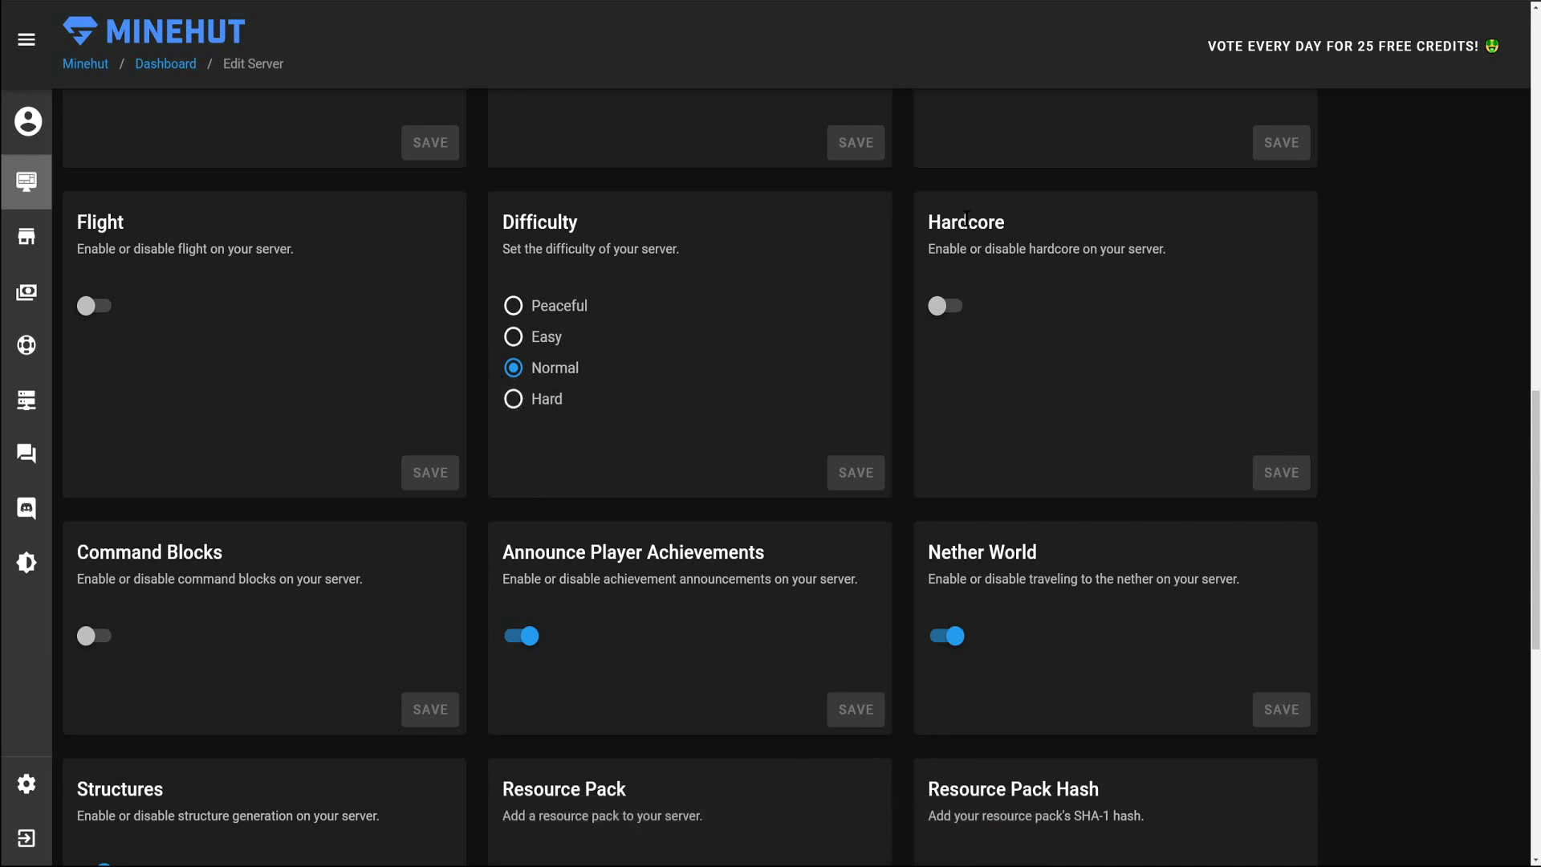
scroll(1539, 336, "down", 2)
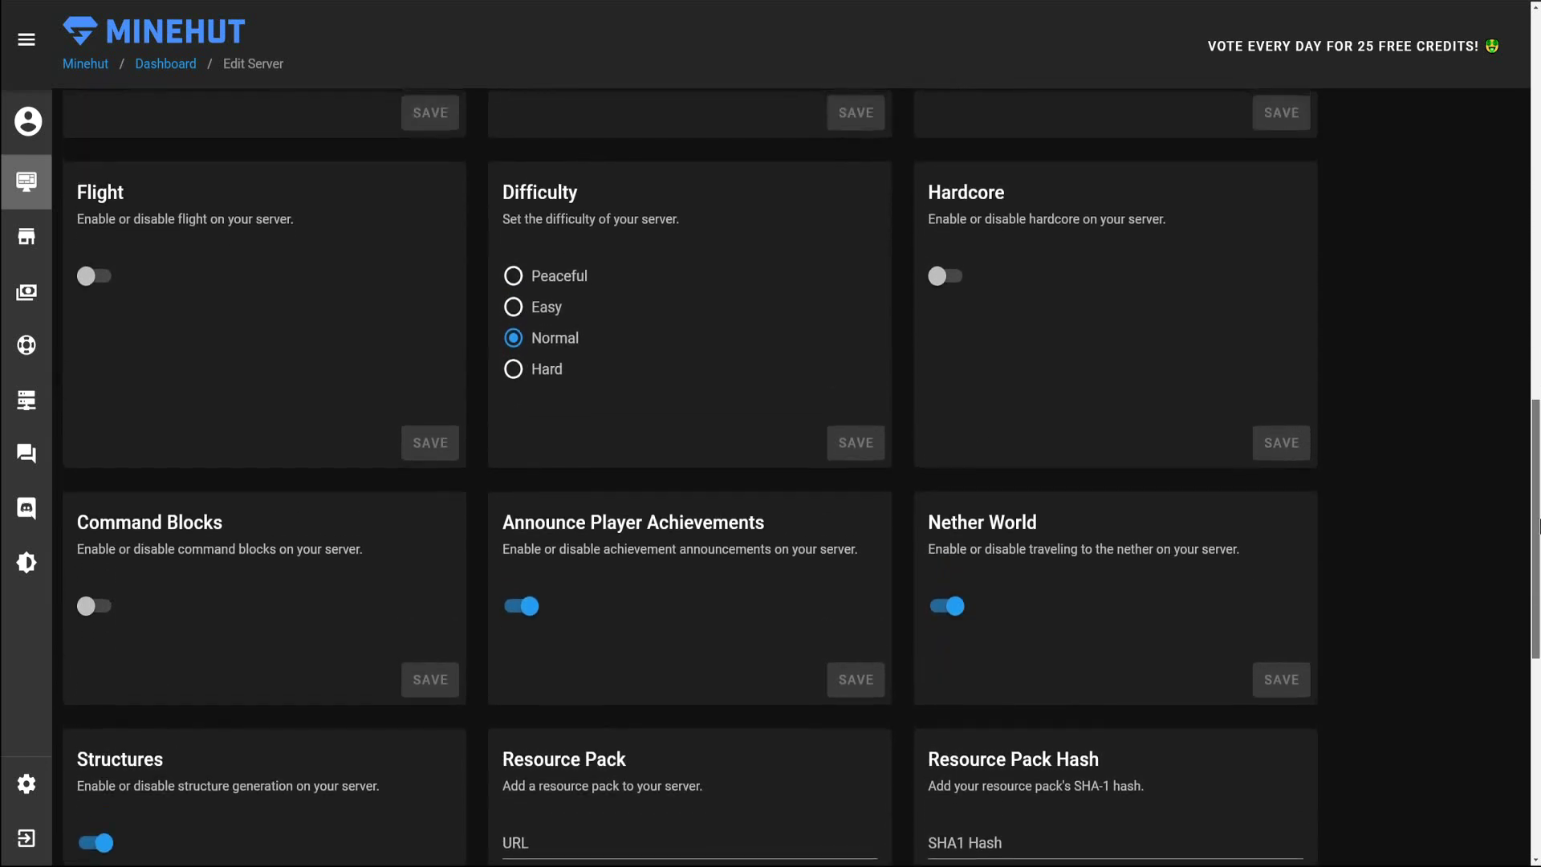
left_click_drag(1539, 526, 1539, 545)
scroll(1539, 583, "down", 1)
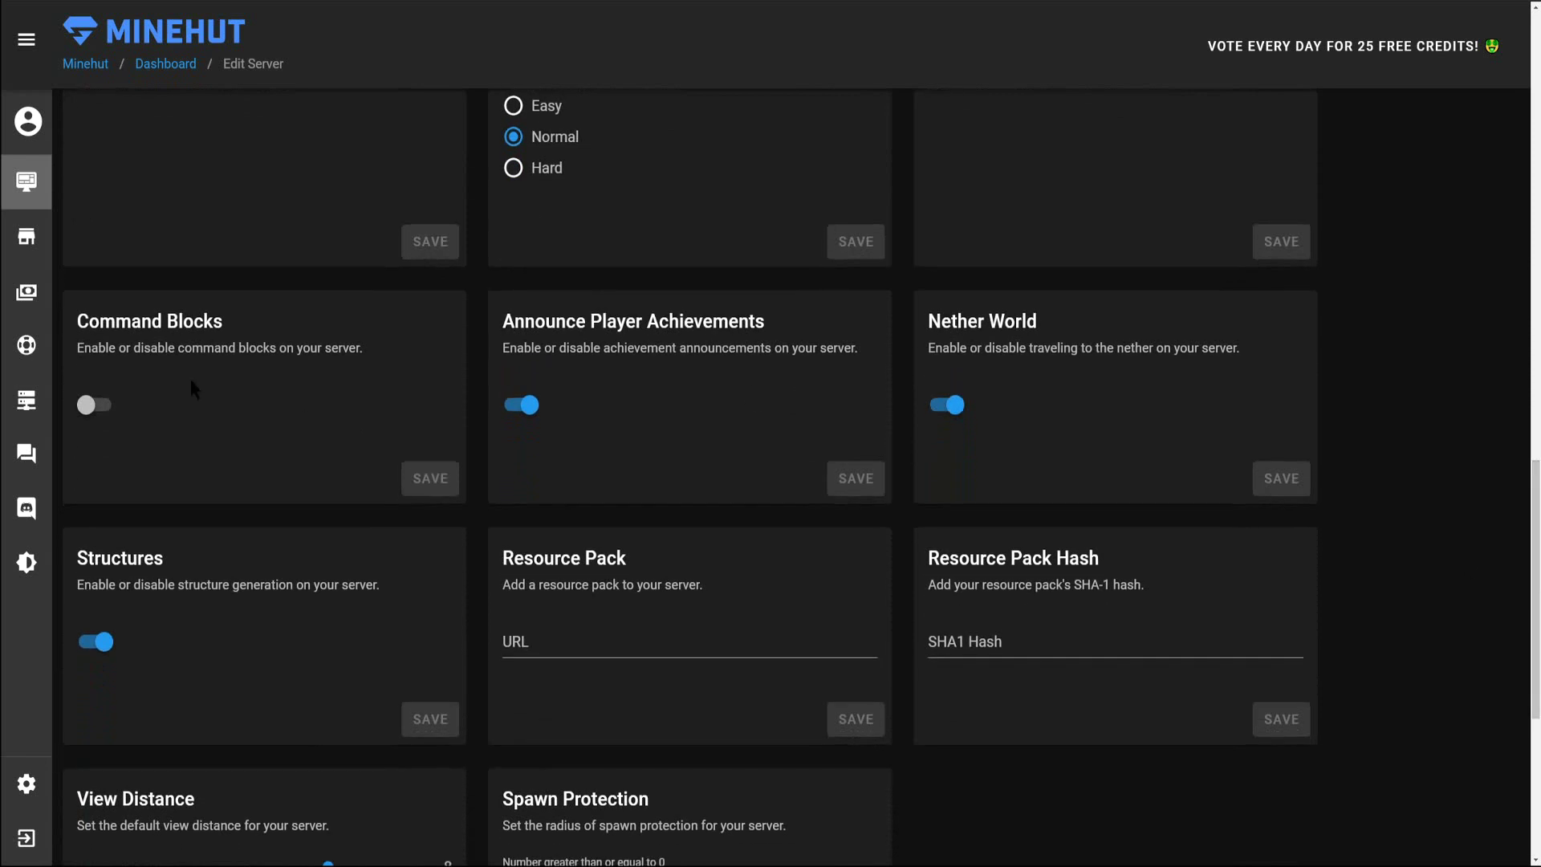
left_click(98, 405)
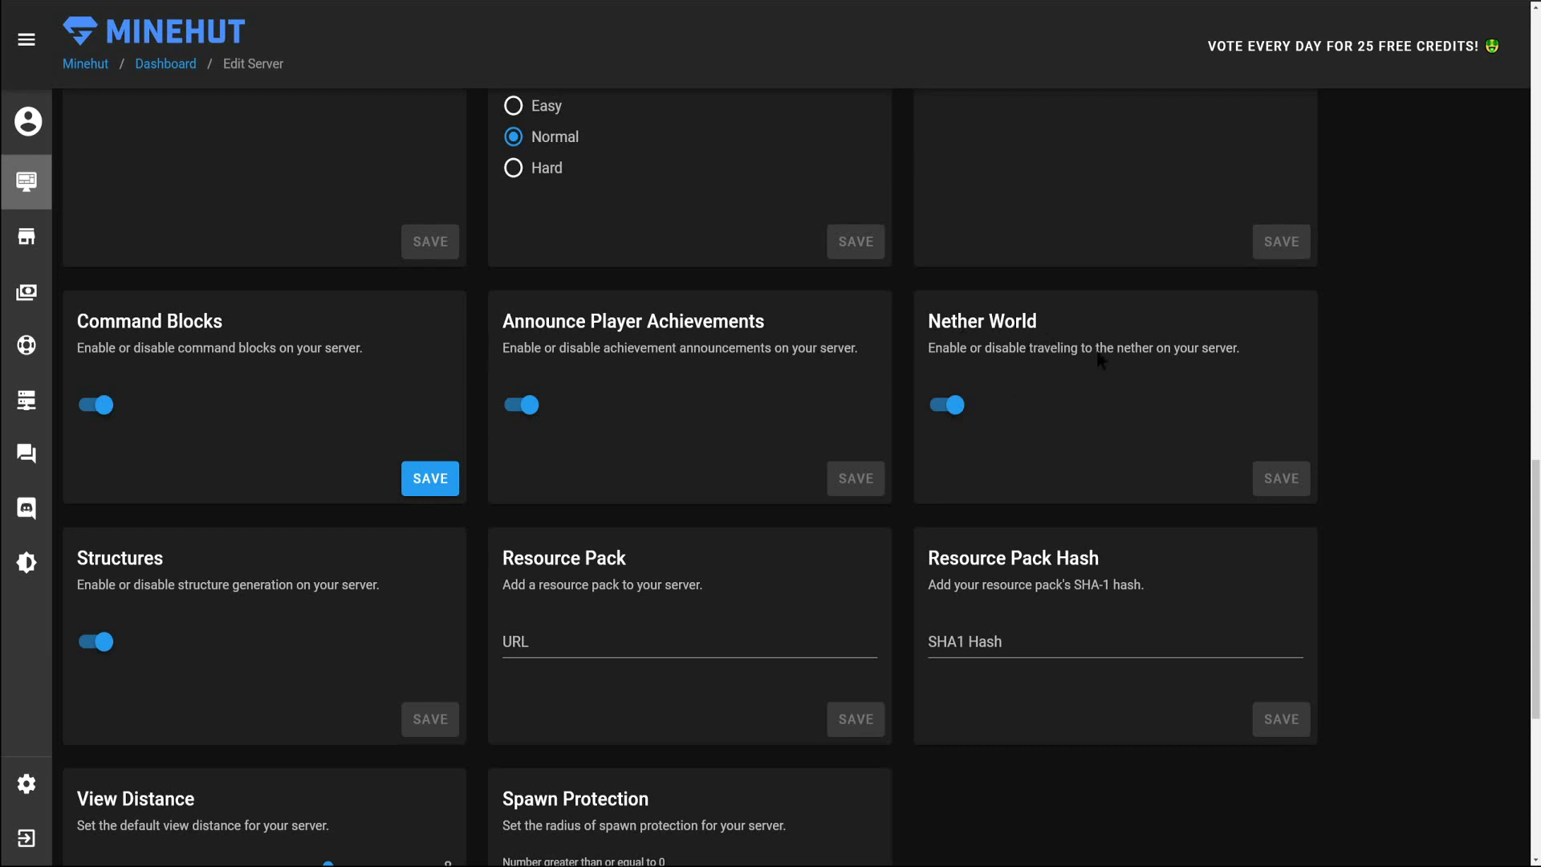
- Set the spawn protection radius to 0 and save the change
scroll(220, 578, "down", 2)
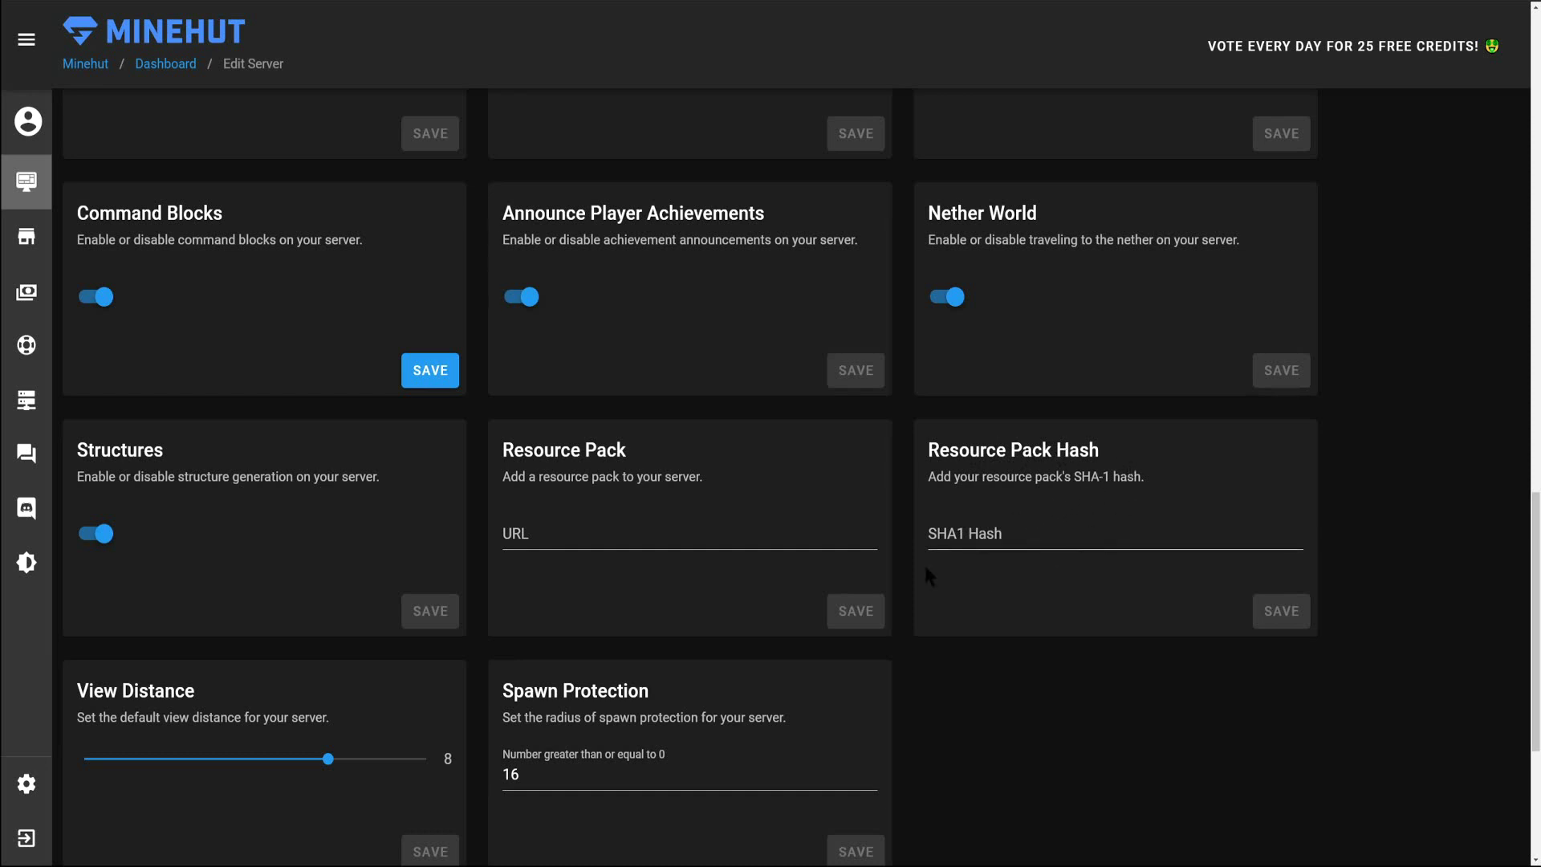
scroll(740, 590, "down", 3)
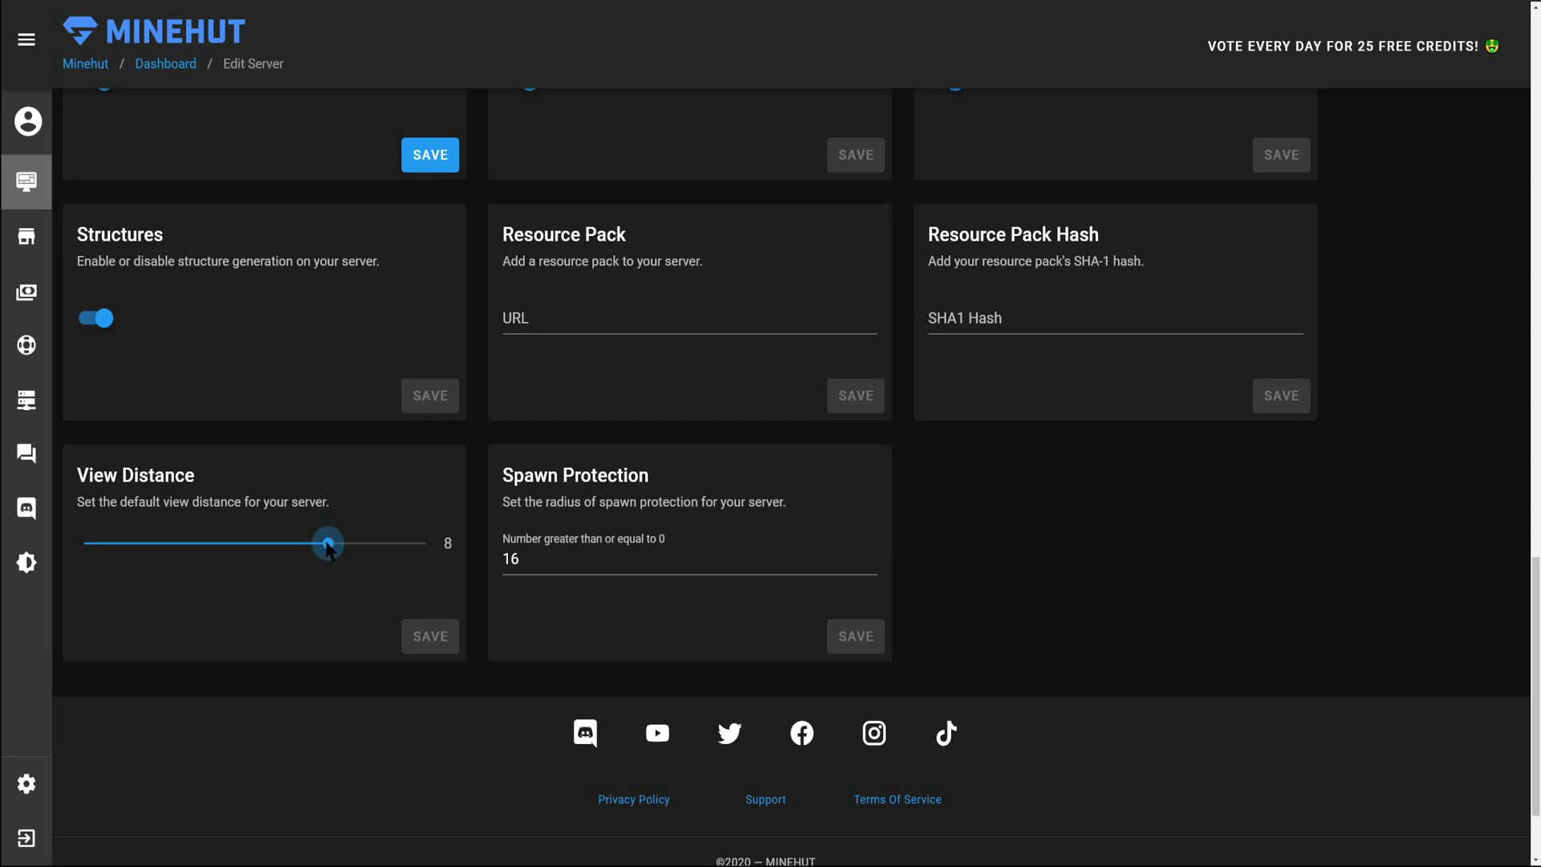
key("Tab")
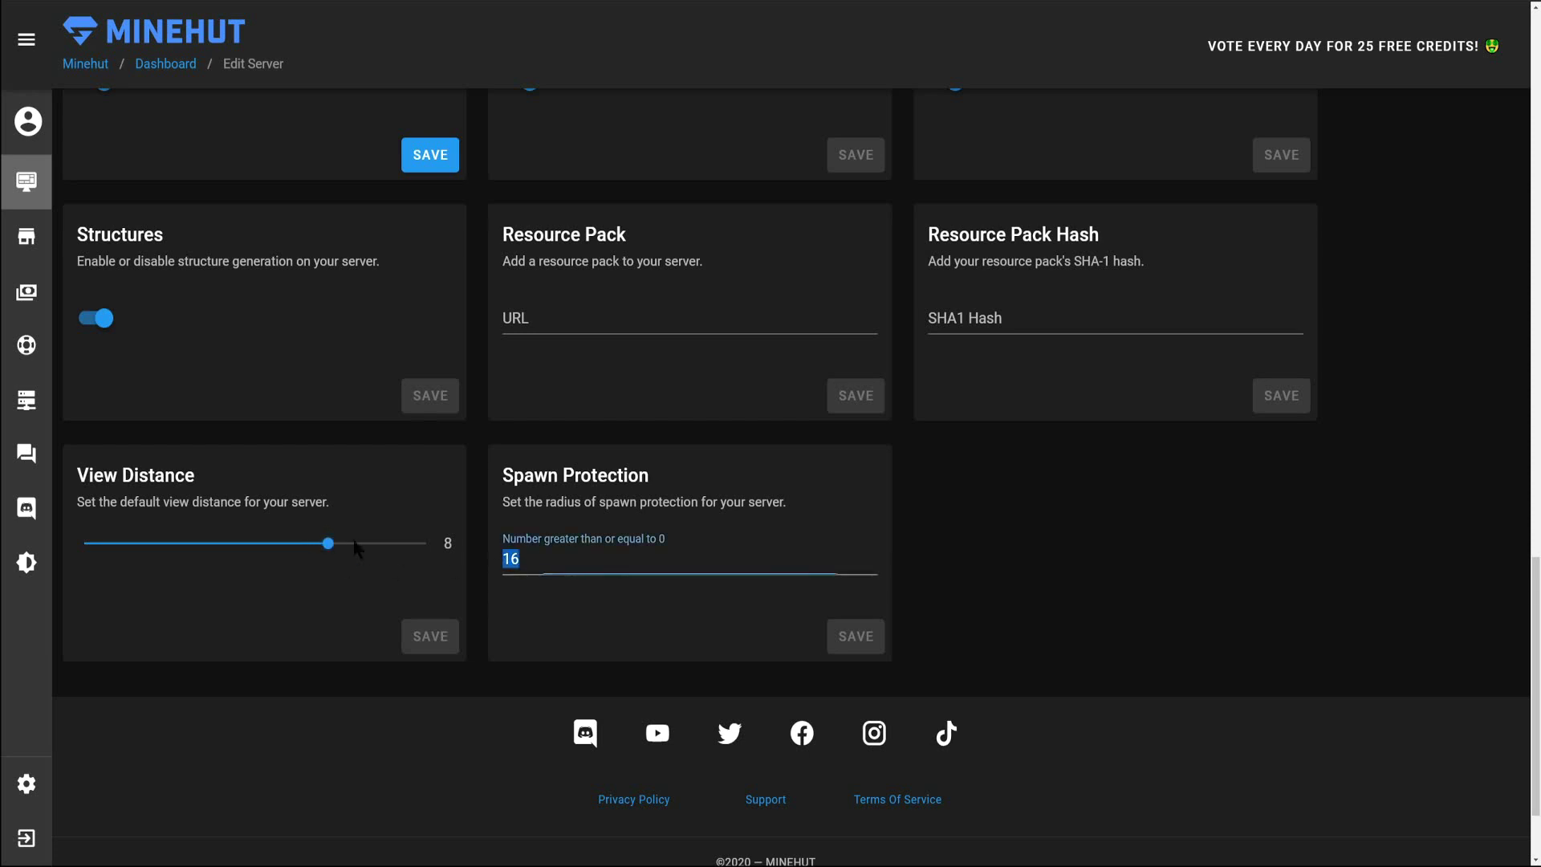
type("0")
left_click(917, 597)
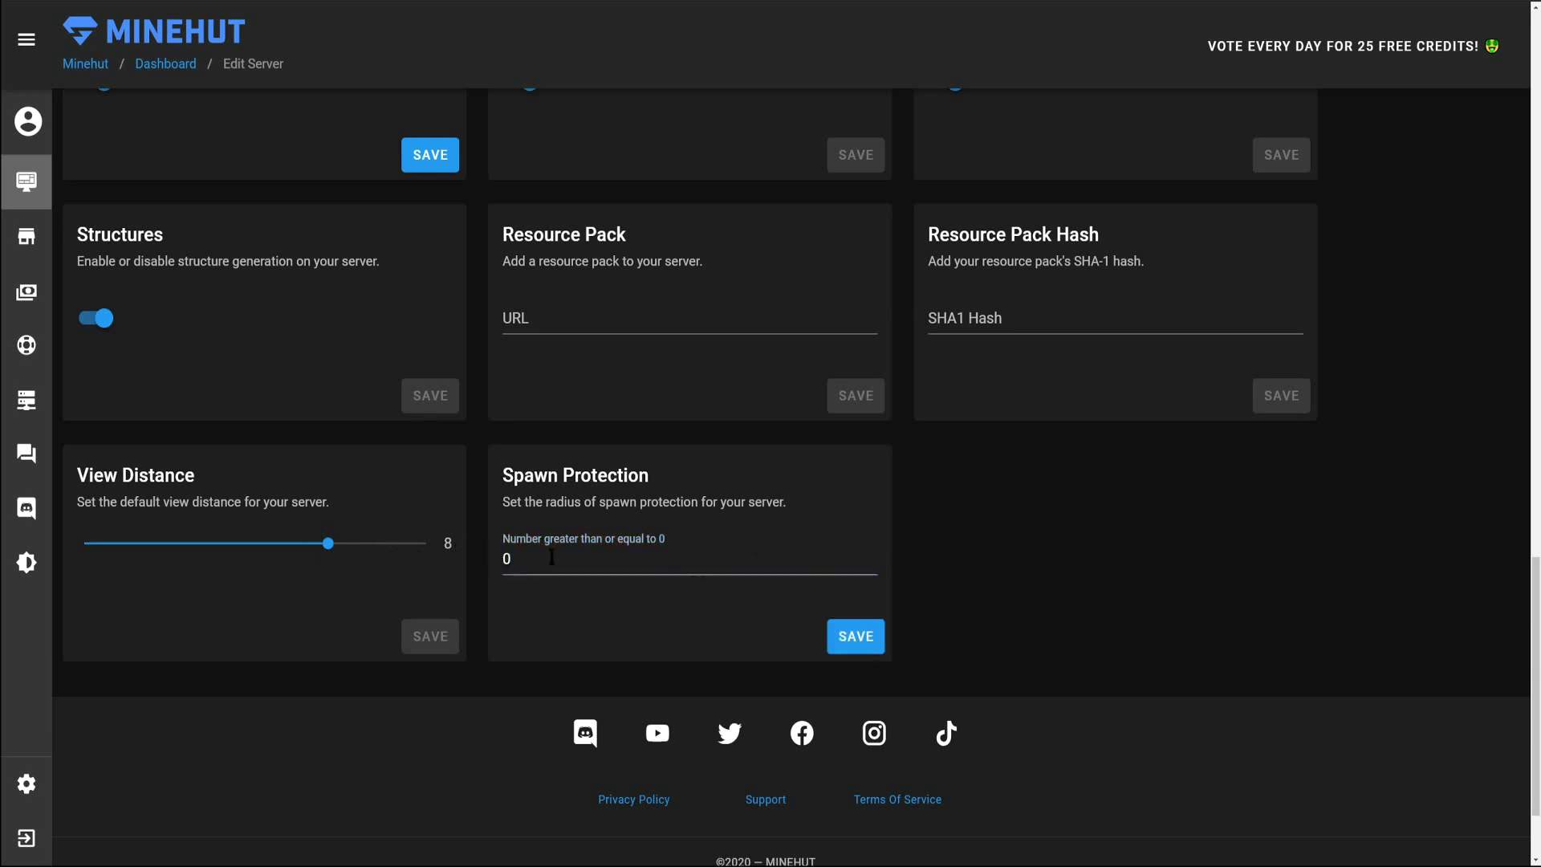
left_click(873, 637)
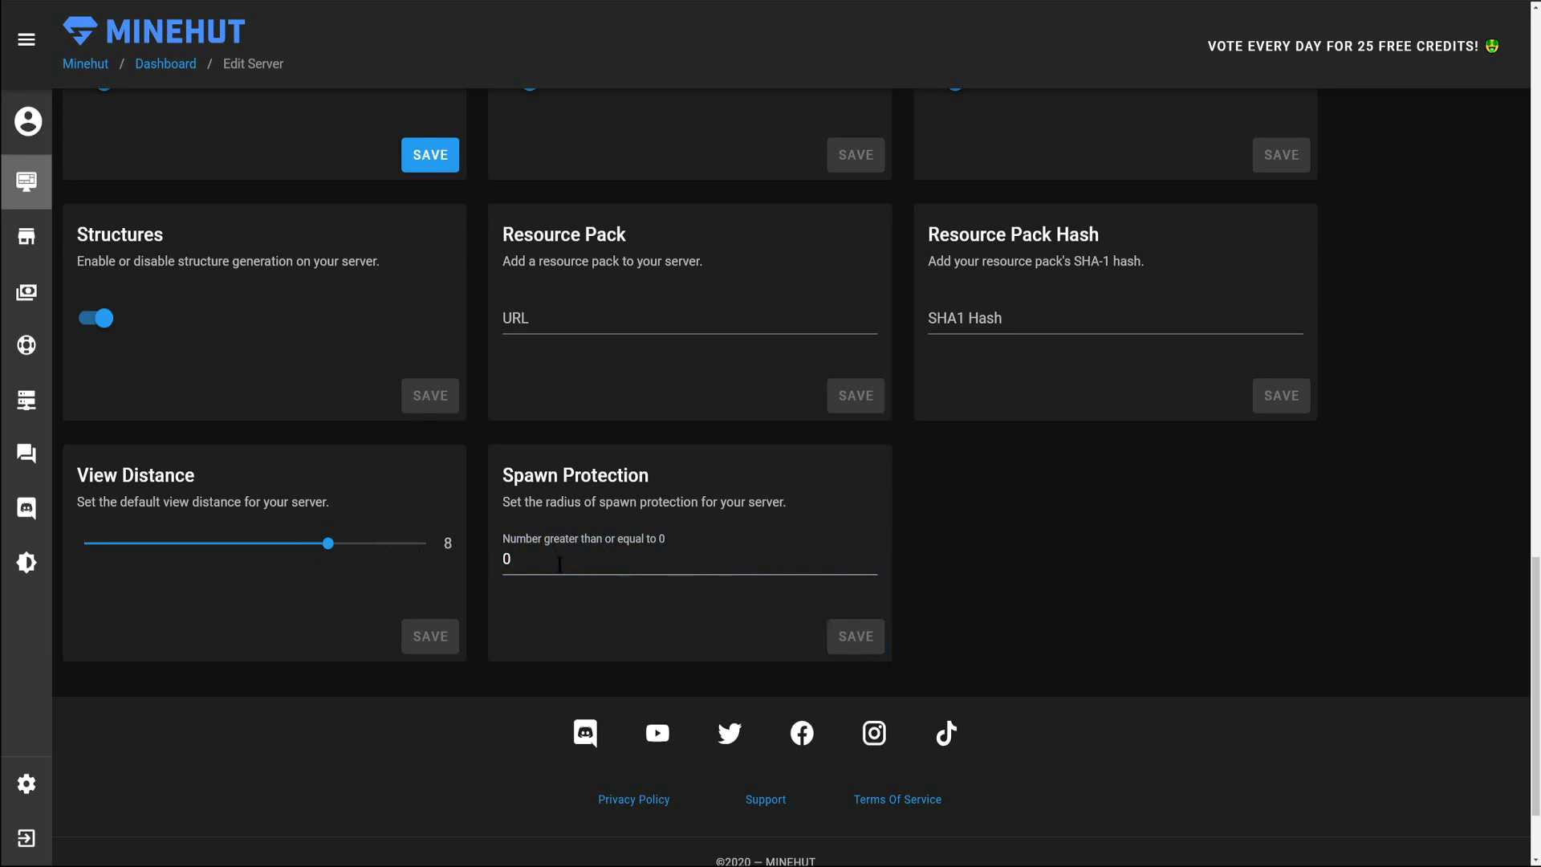
left_click_drag(530, 558, 481, 567)
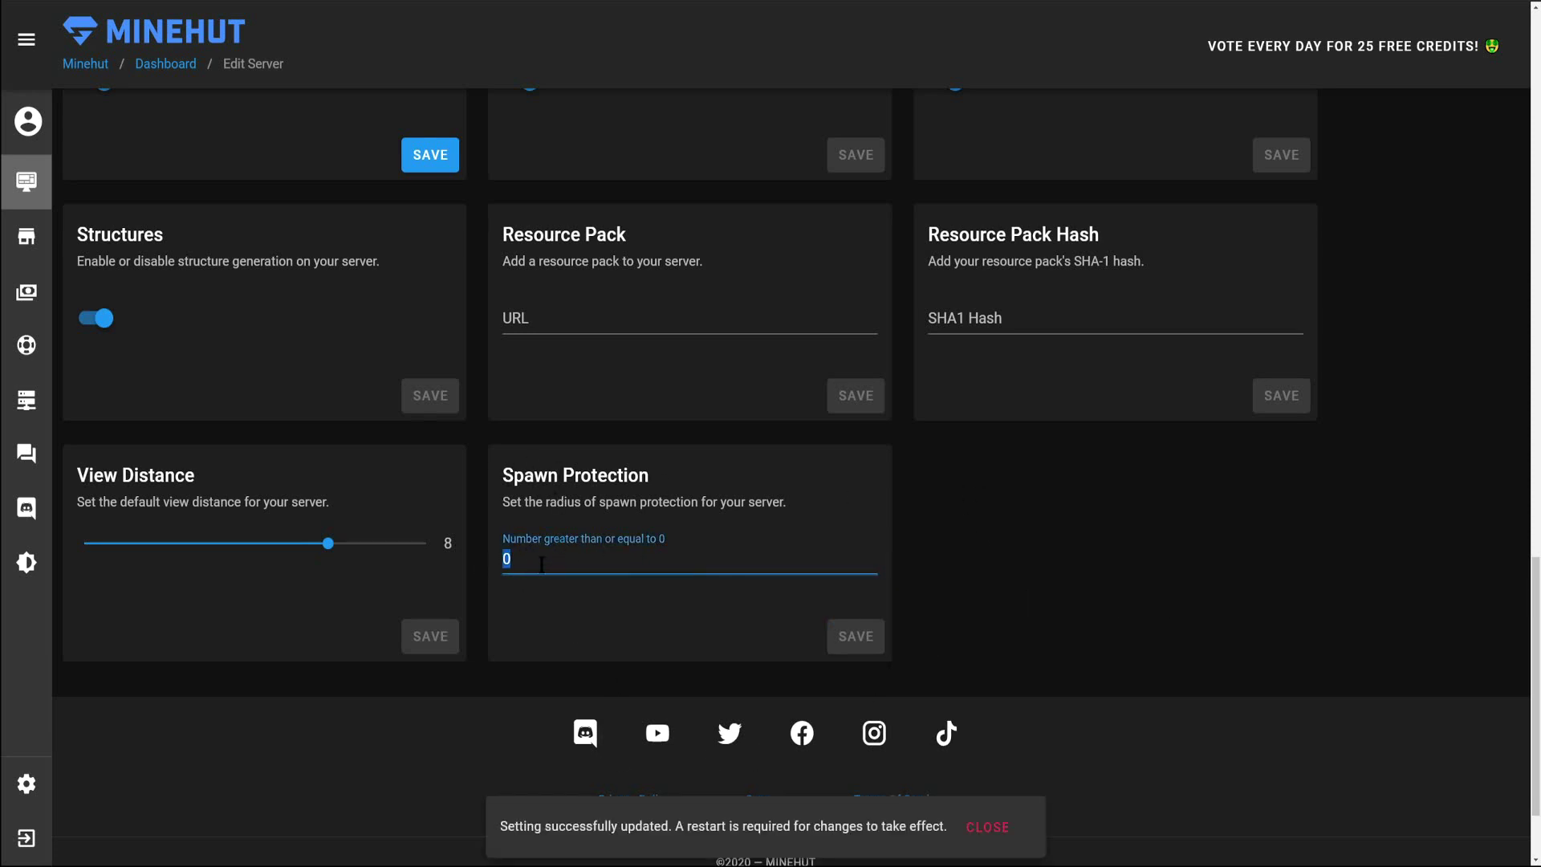
left_click(1128, 582)
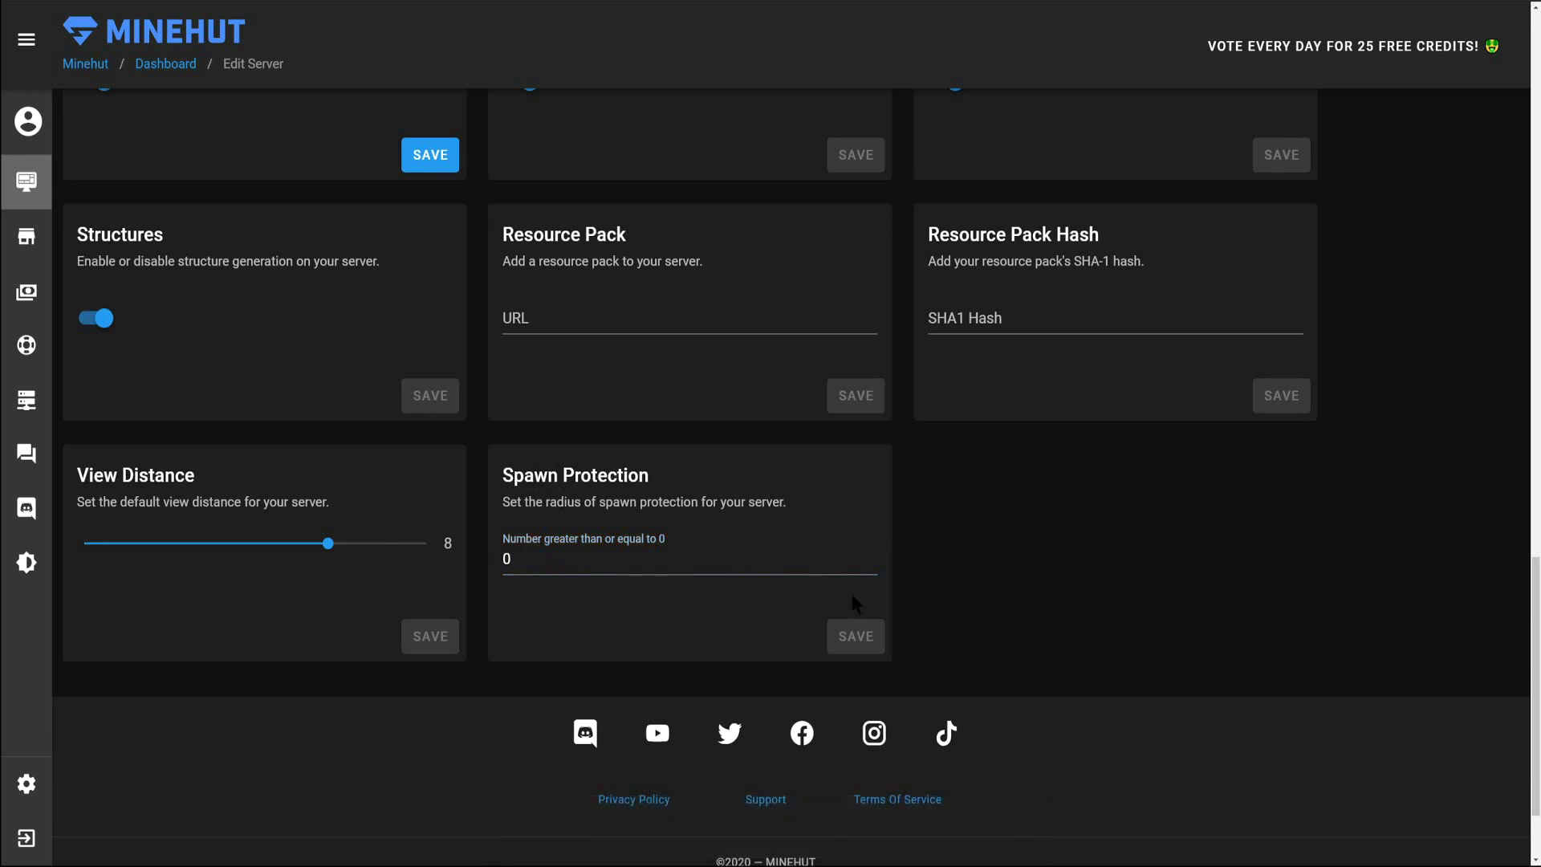
- Search the server's plugin catalogue for "essentials"
scroll(712, 537, "up", 15)
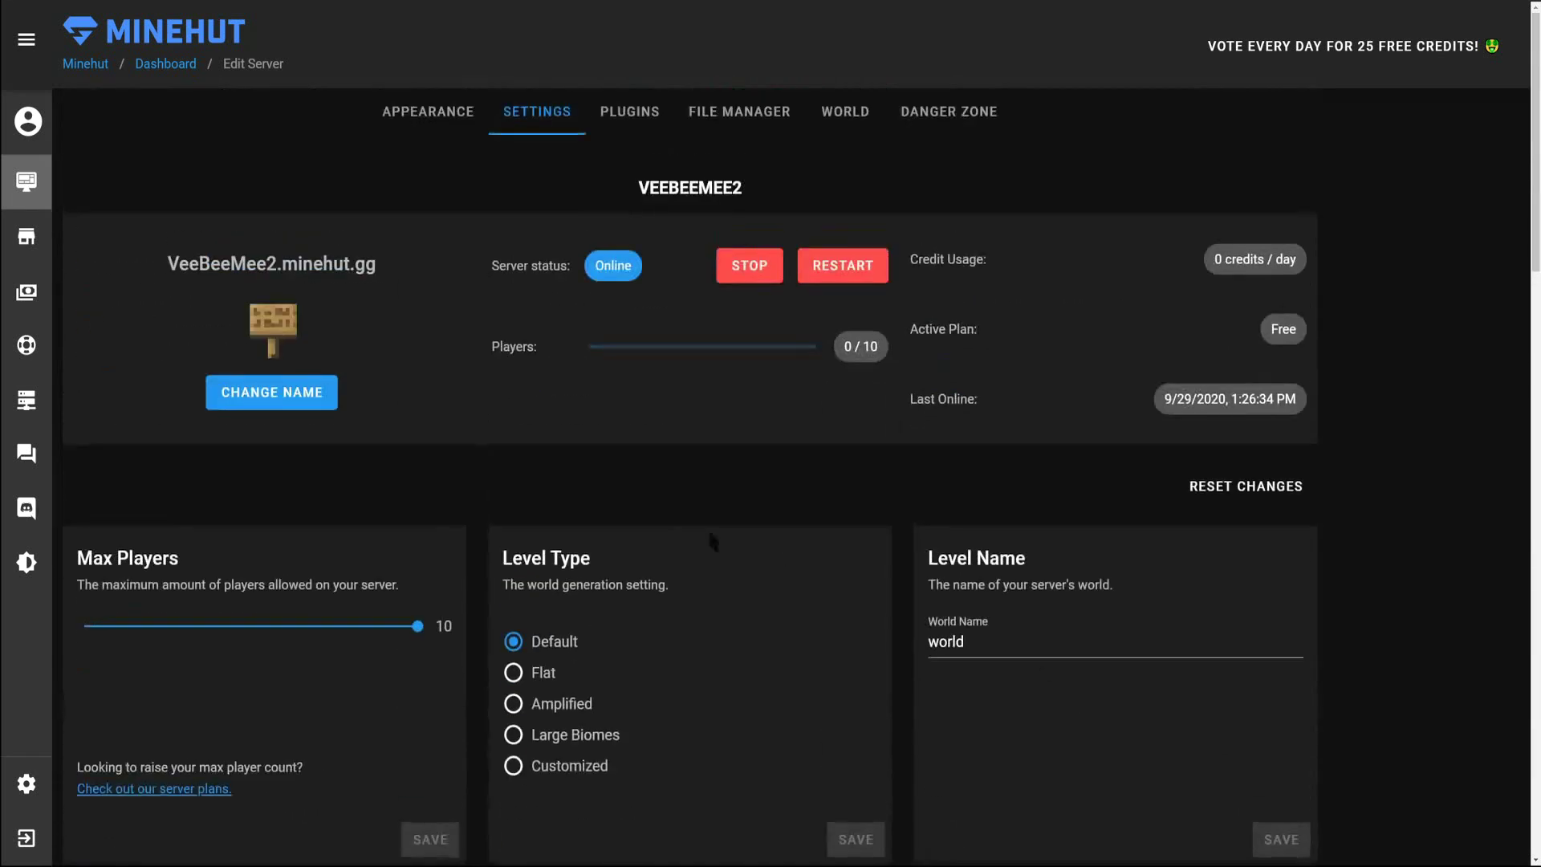
left_click(627, 117)
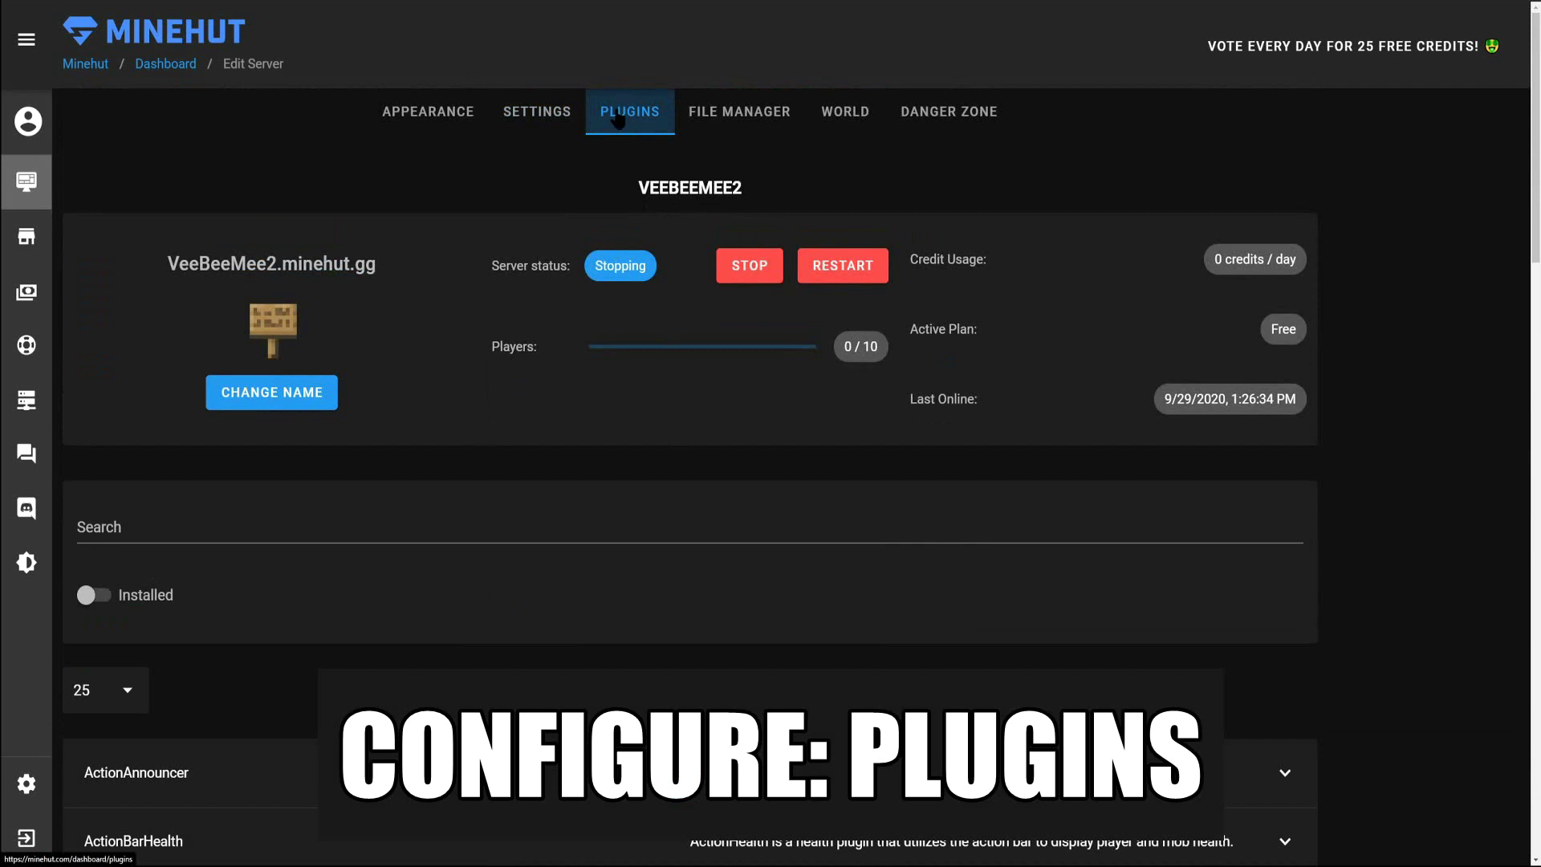
scroll(283, 393, "down", 3)
left_click(255, 322)
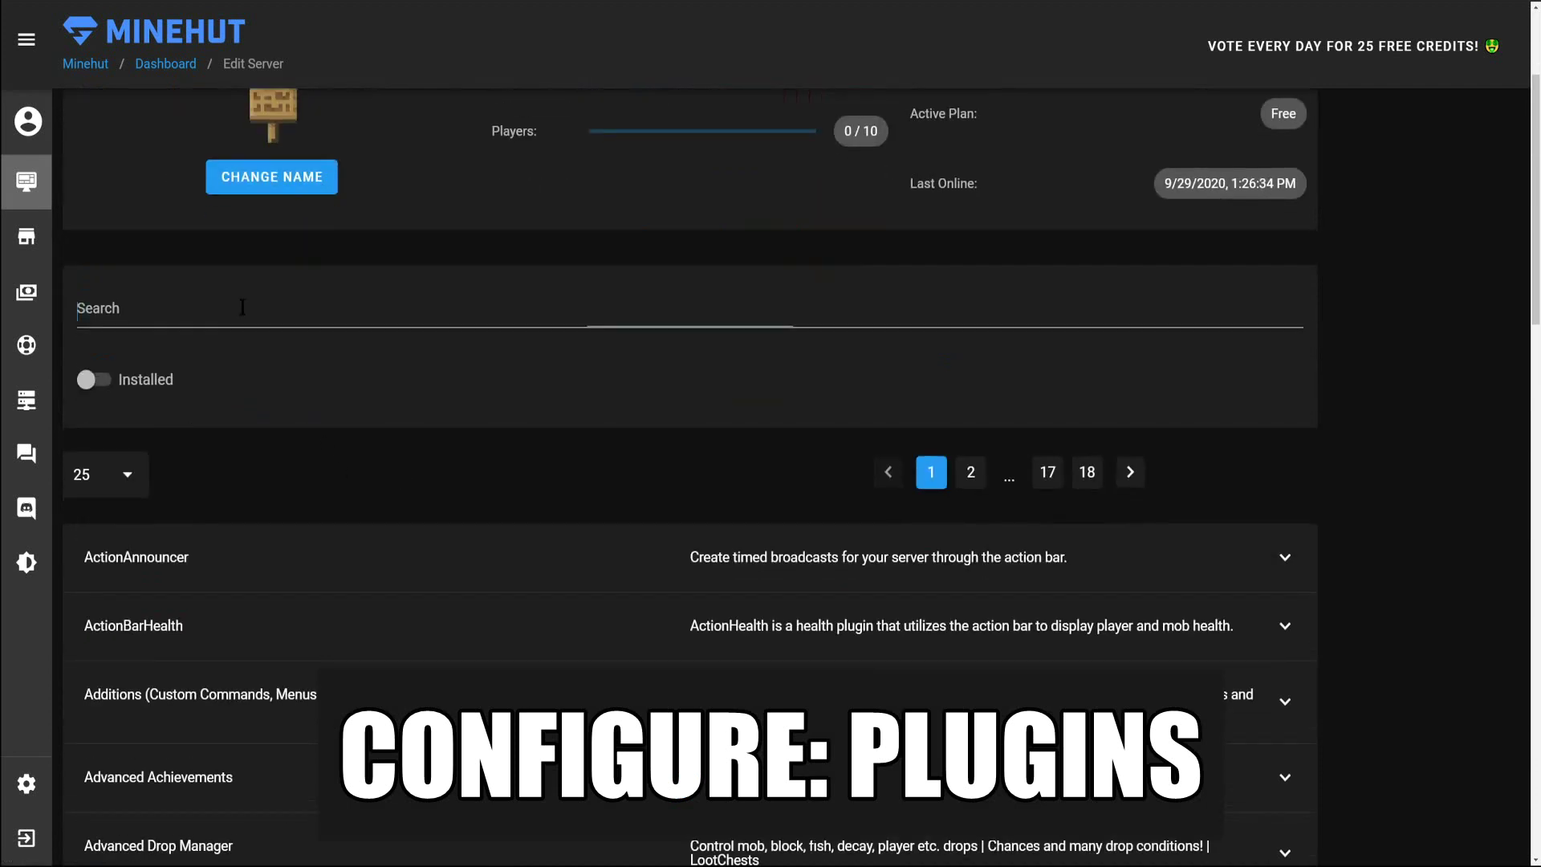
type("essentials")
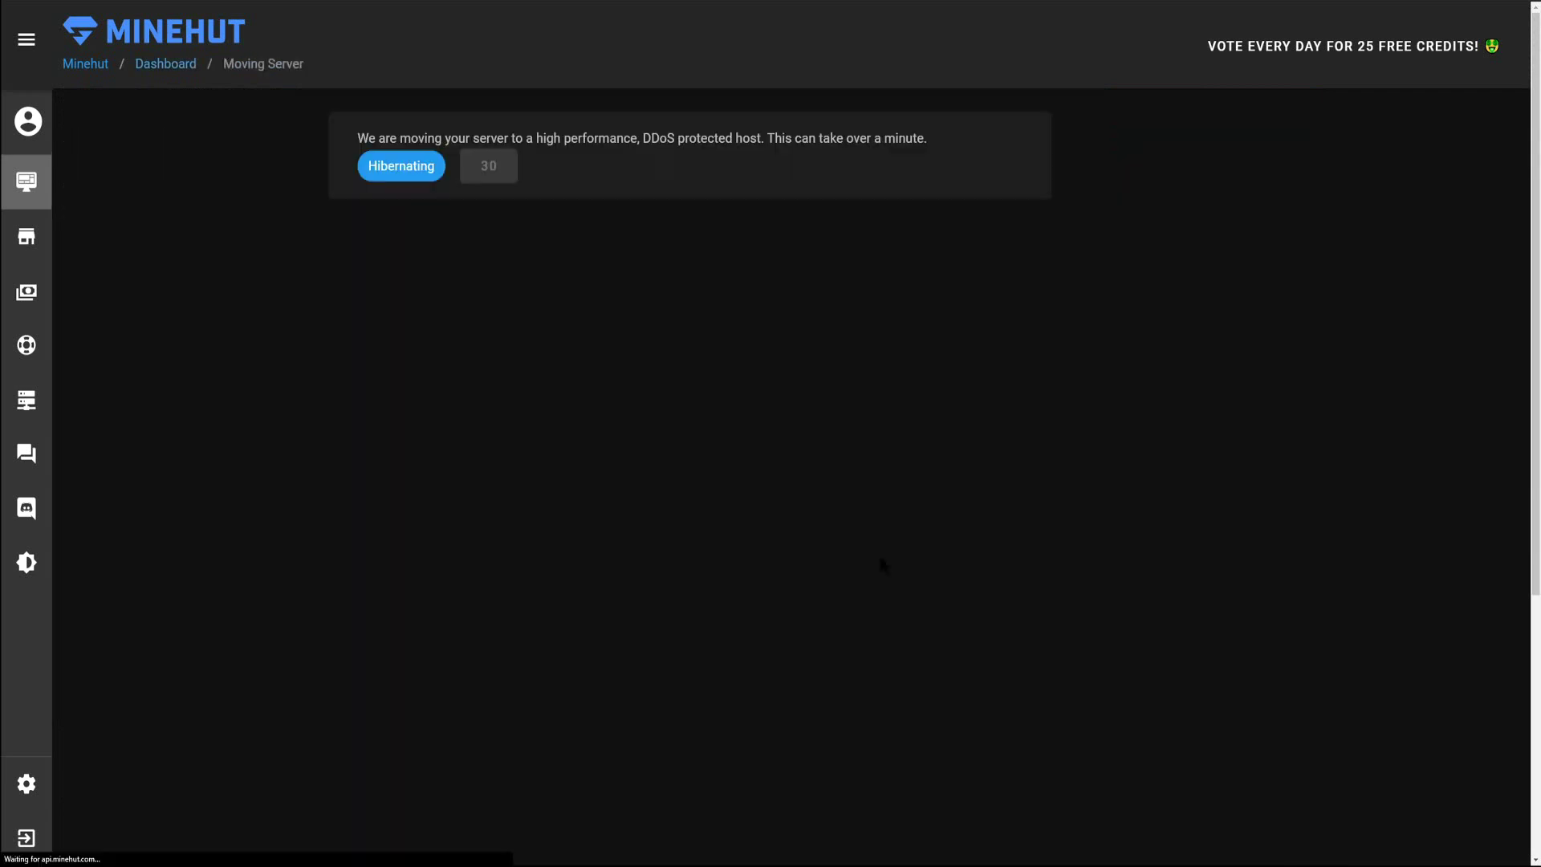
- Continue from the server-moving page to the VeeBeeMee2 edit page and reopen its plugin list
left_click(657, 412)
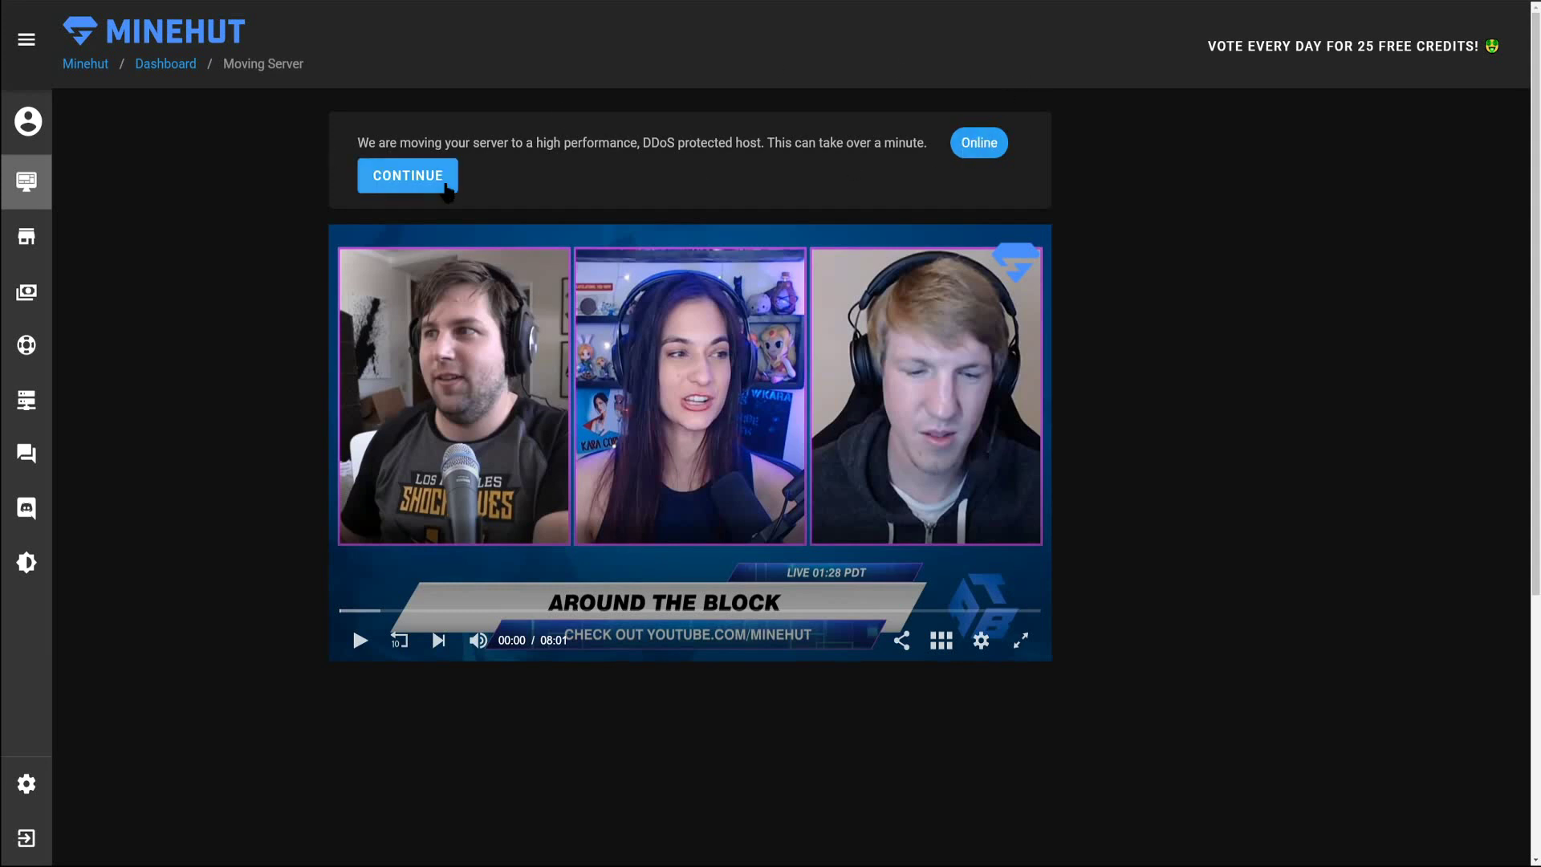
left_click(440, 175)
left_click(646, 116)
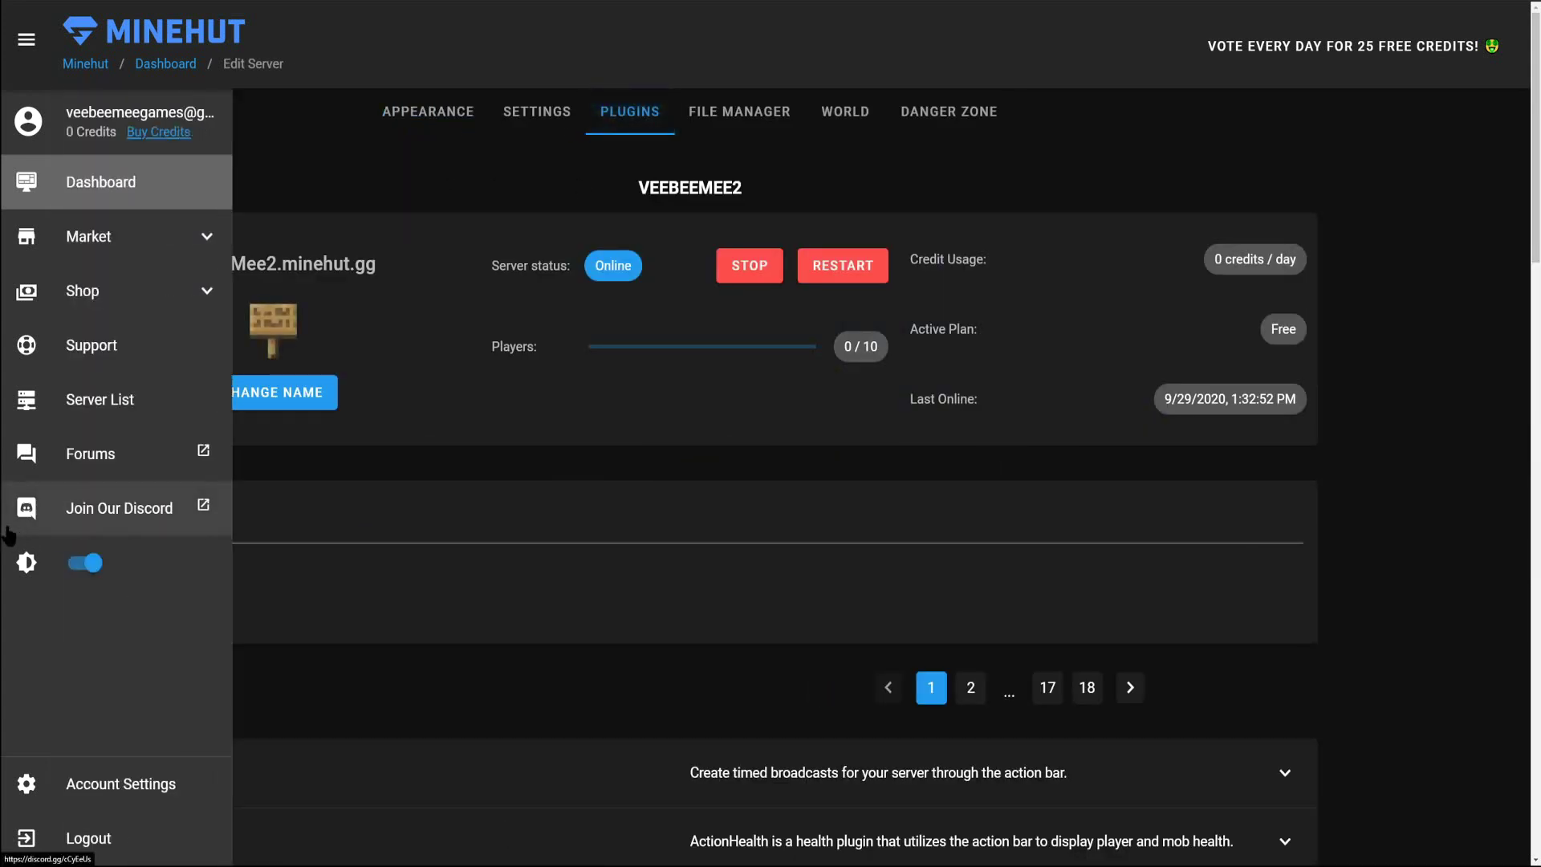
- Take the server address VeeBeeMee2.minehut.gg, switch to Minecraft and join the server through a direct connection
mouse_move(32, 508)
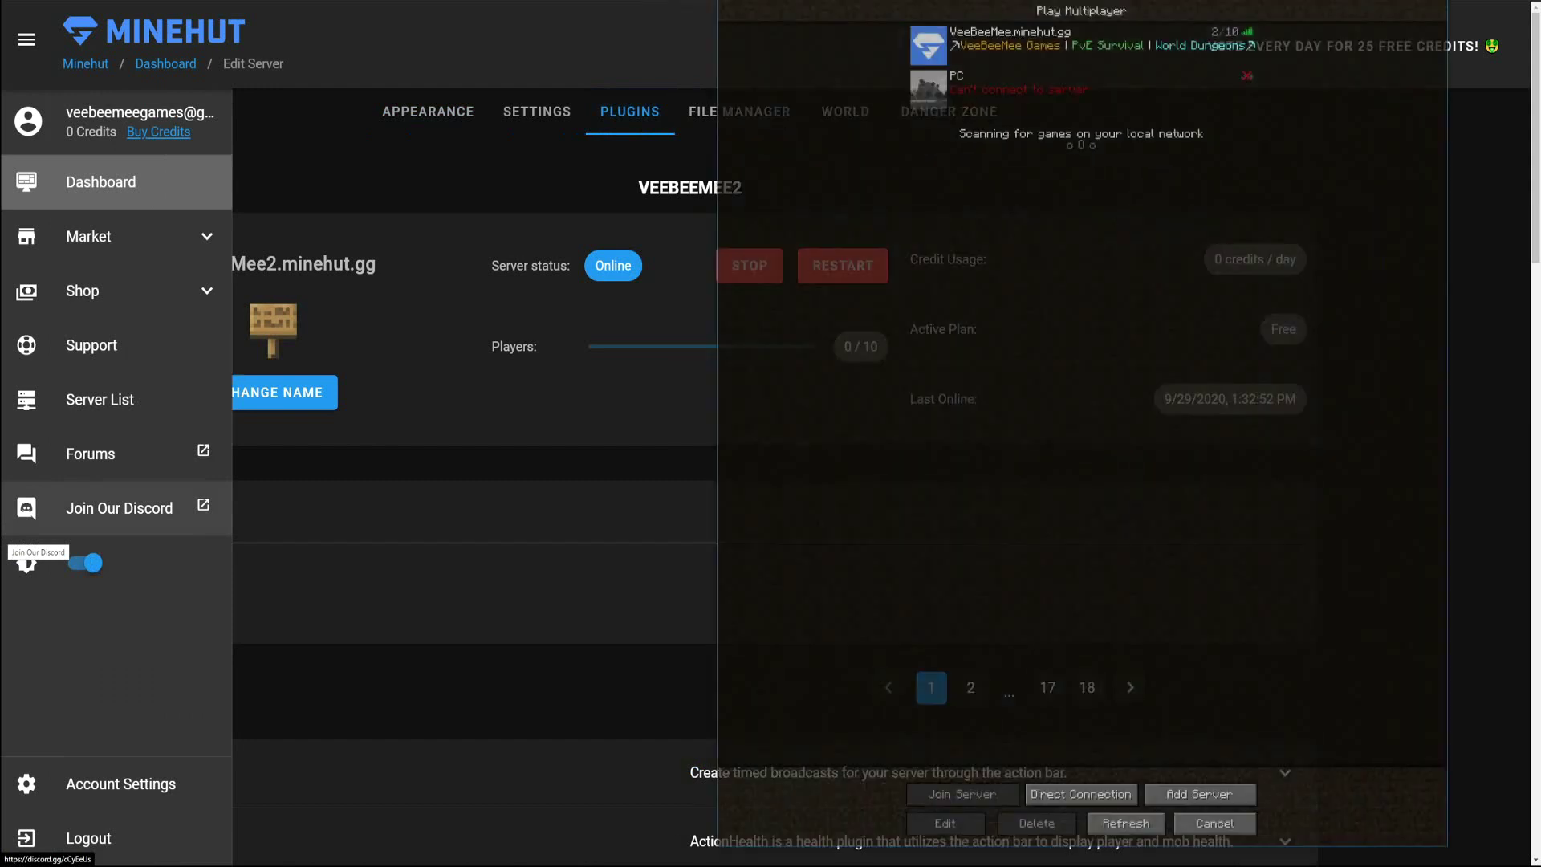
triple_click(304, 269)
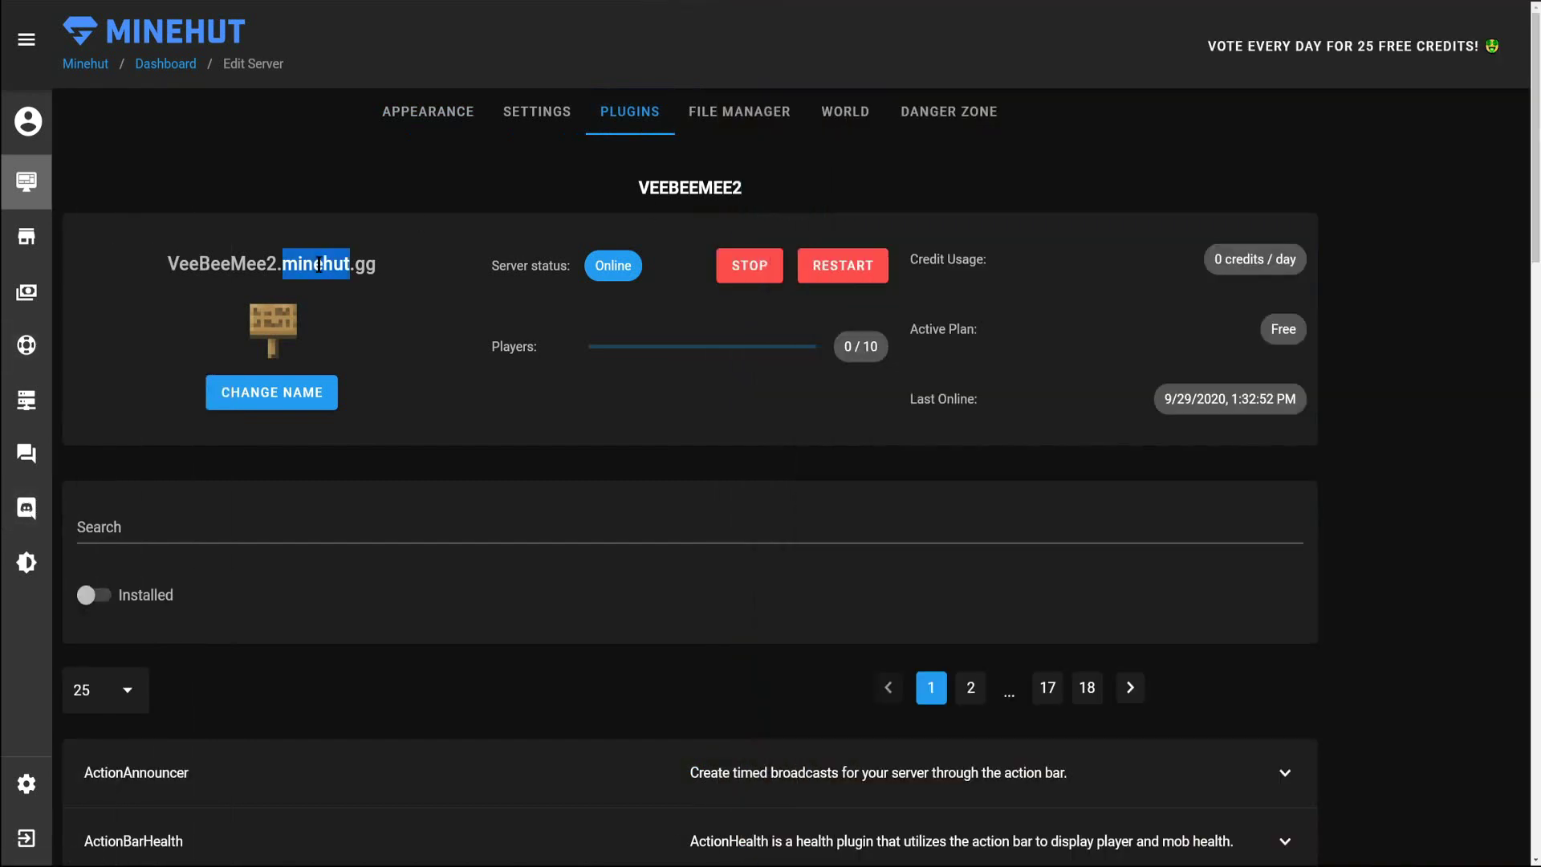
left_click(196, 269)
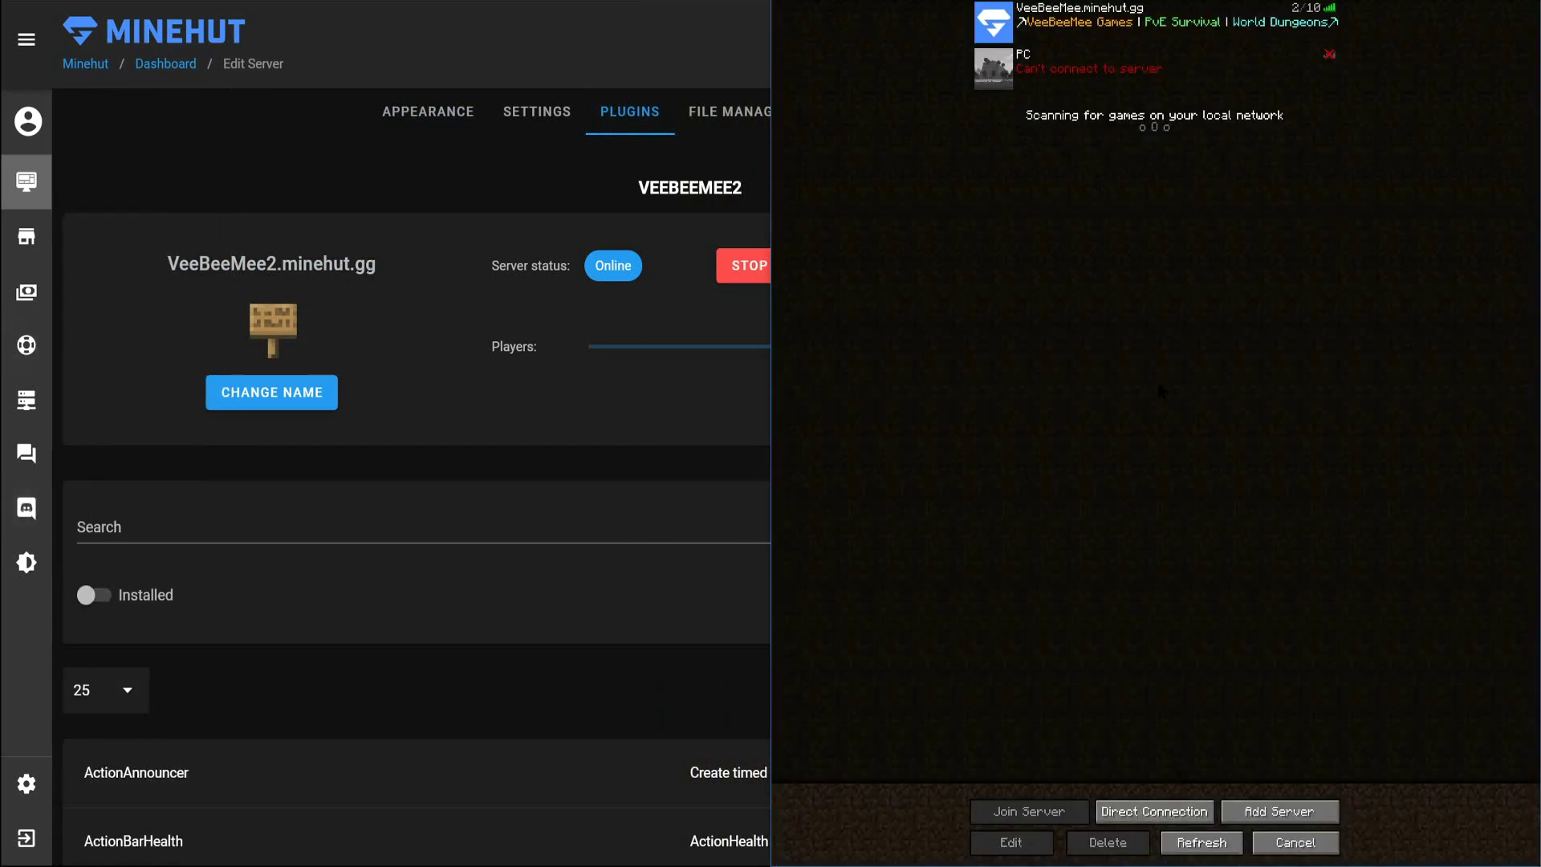
left_click(1154, 811)
left_click(1160, 344)
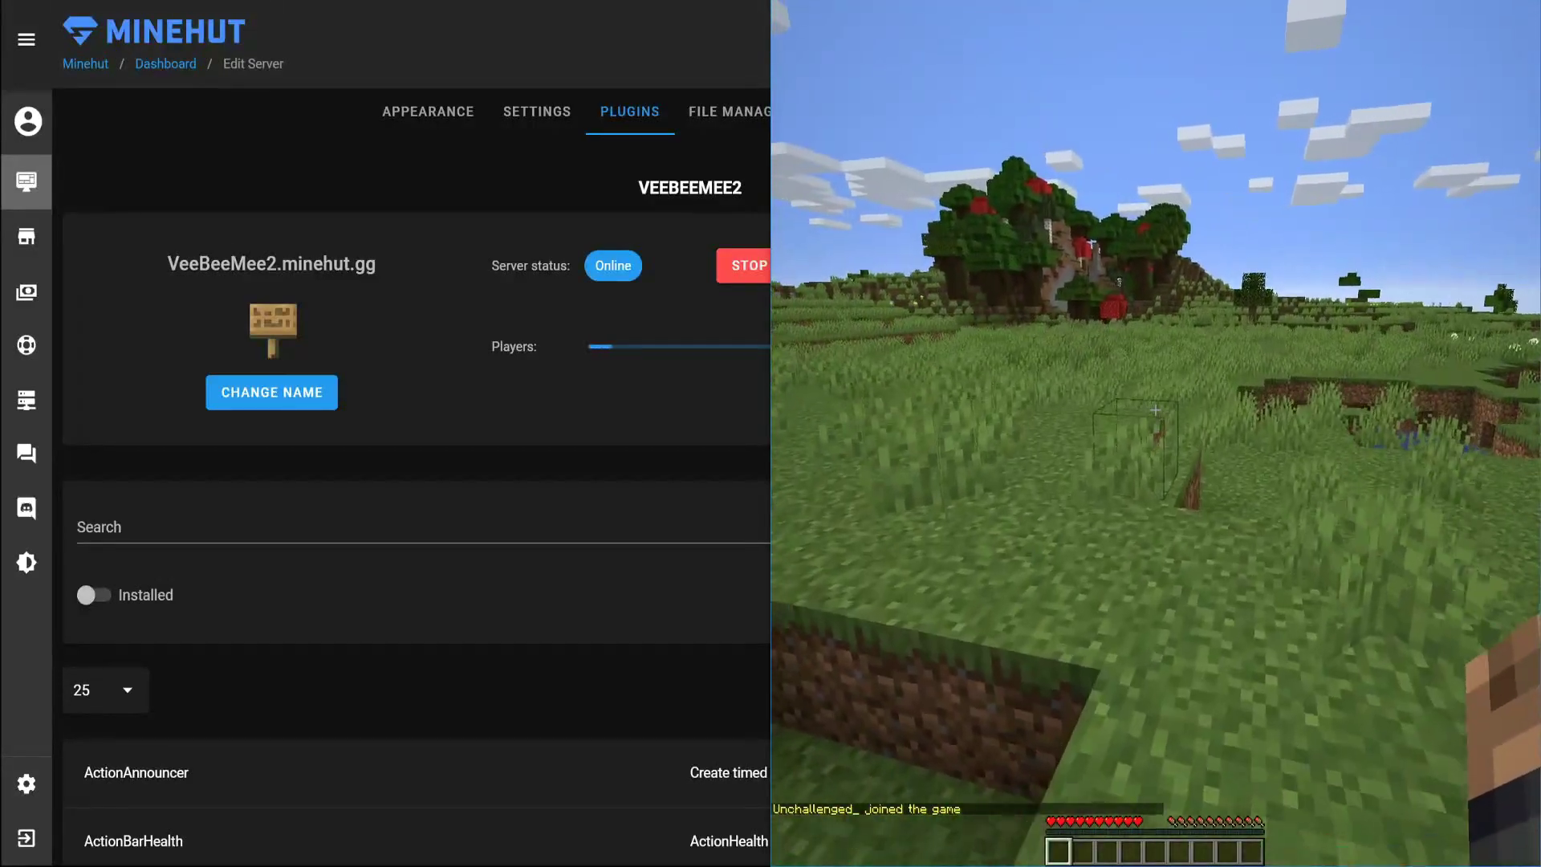
- Switch to the Minehut server's appearance page and send the console command "op" with the player's username
key("slash")
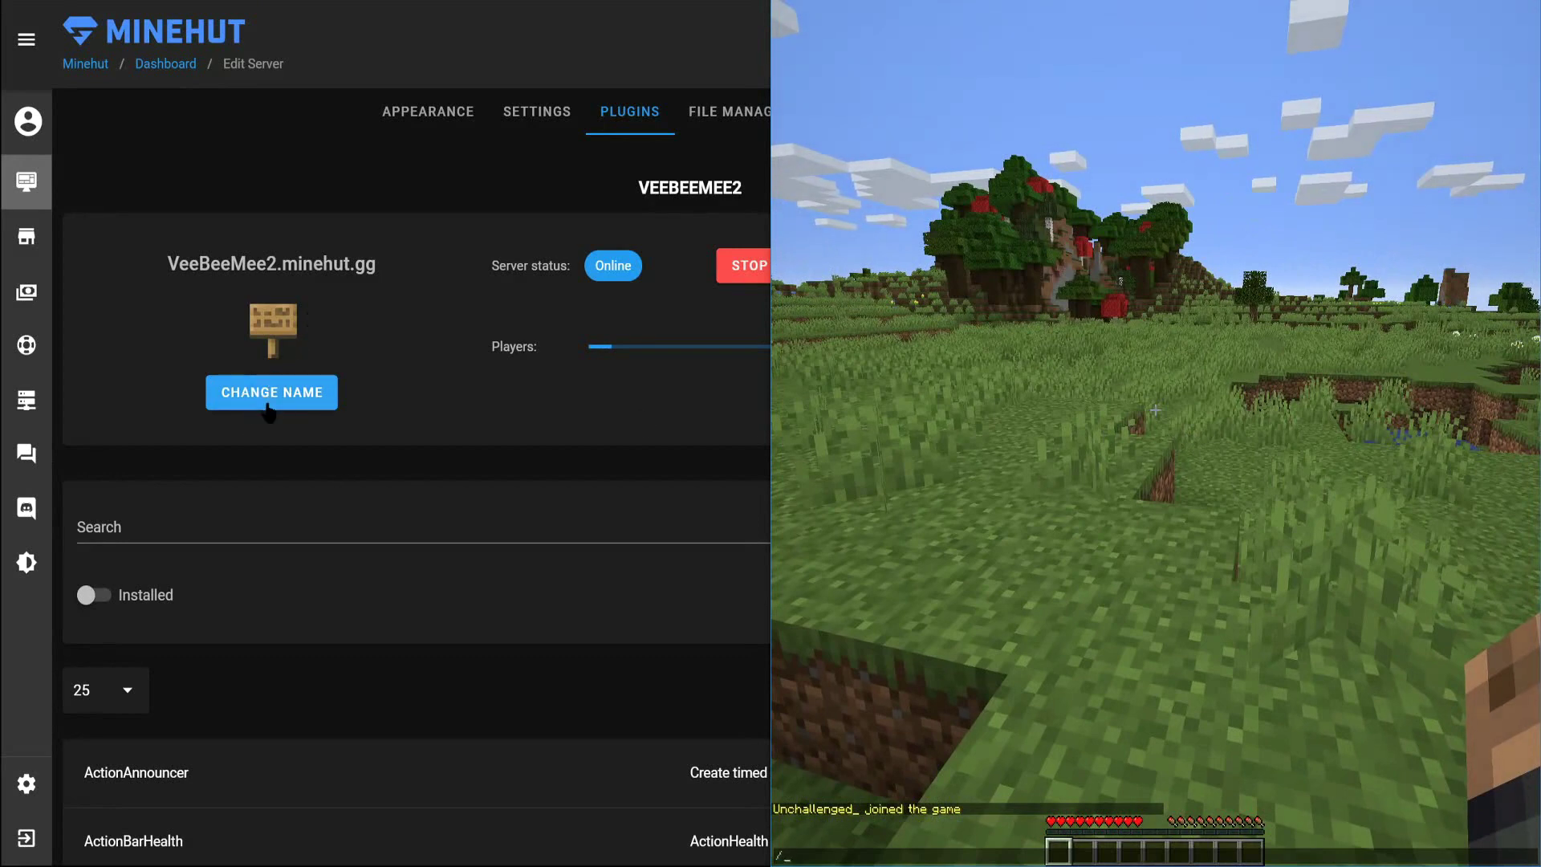
left_click(428, 112)
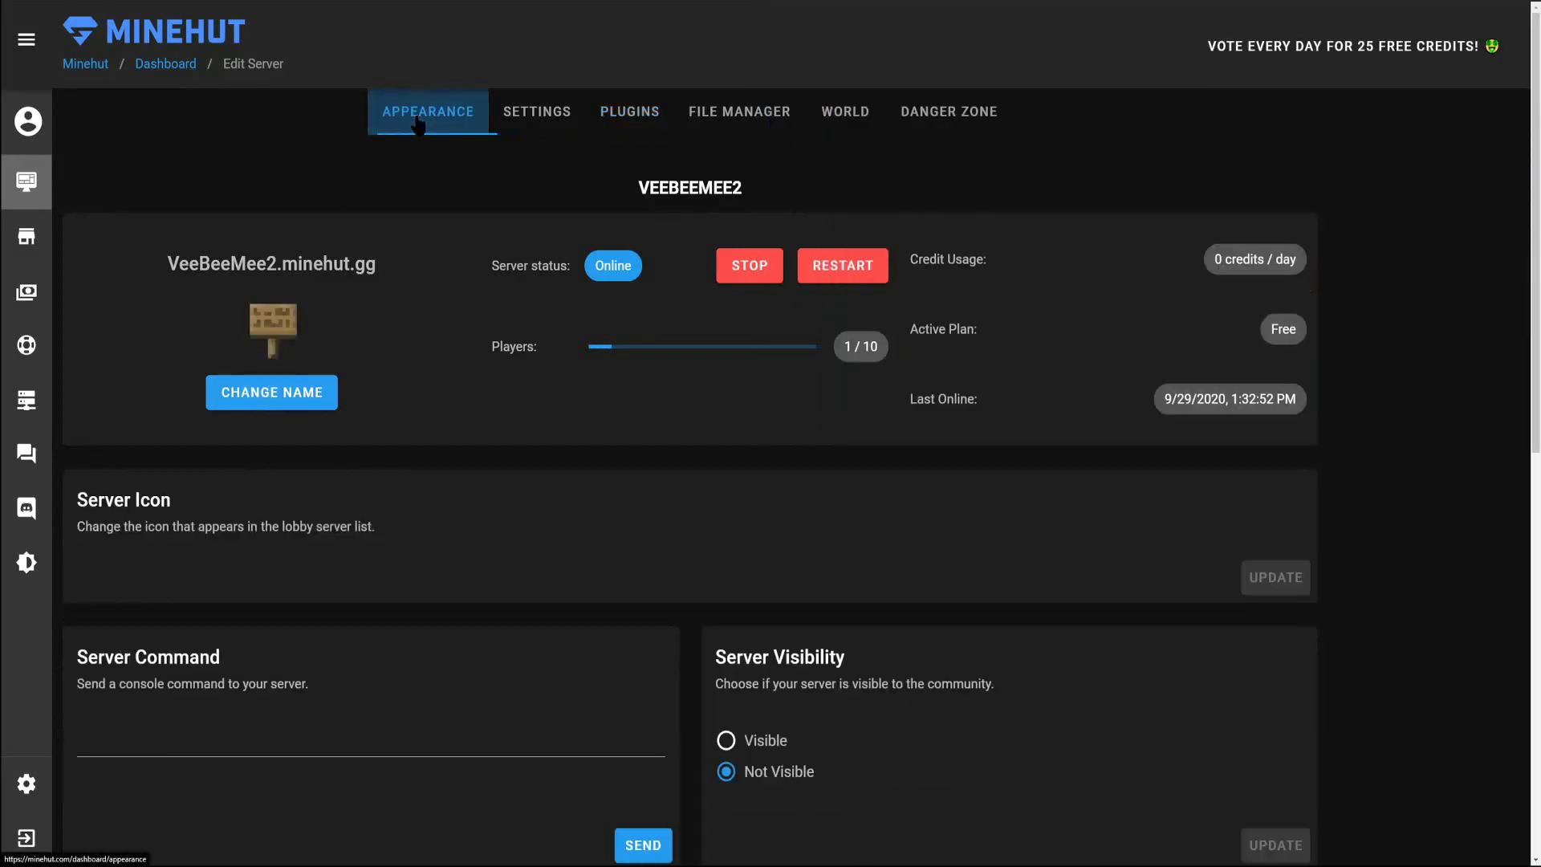
scroll(365, 474, "down", 3)
scroll(364, 465, "down", 2)
left_click(190, 608)
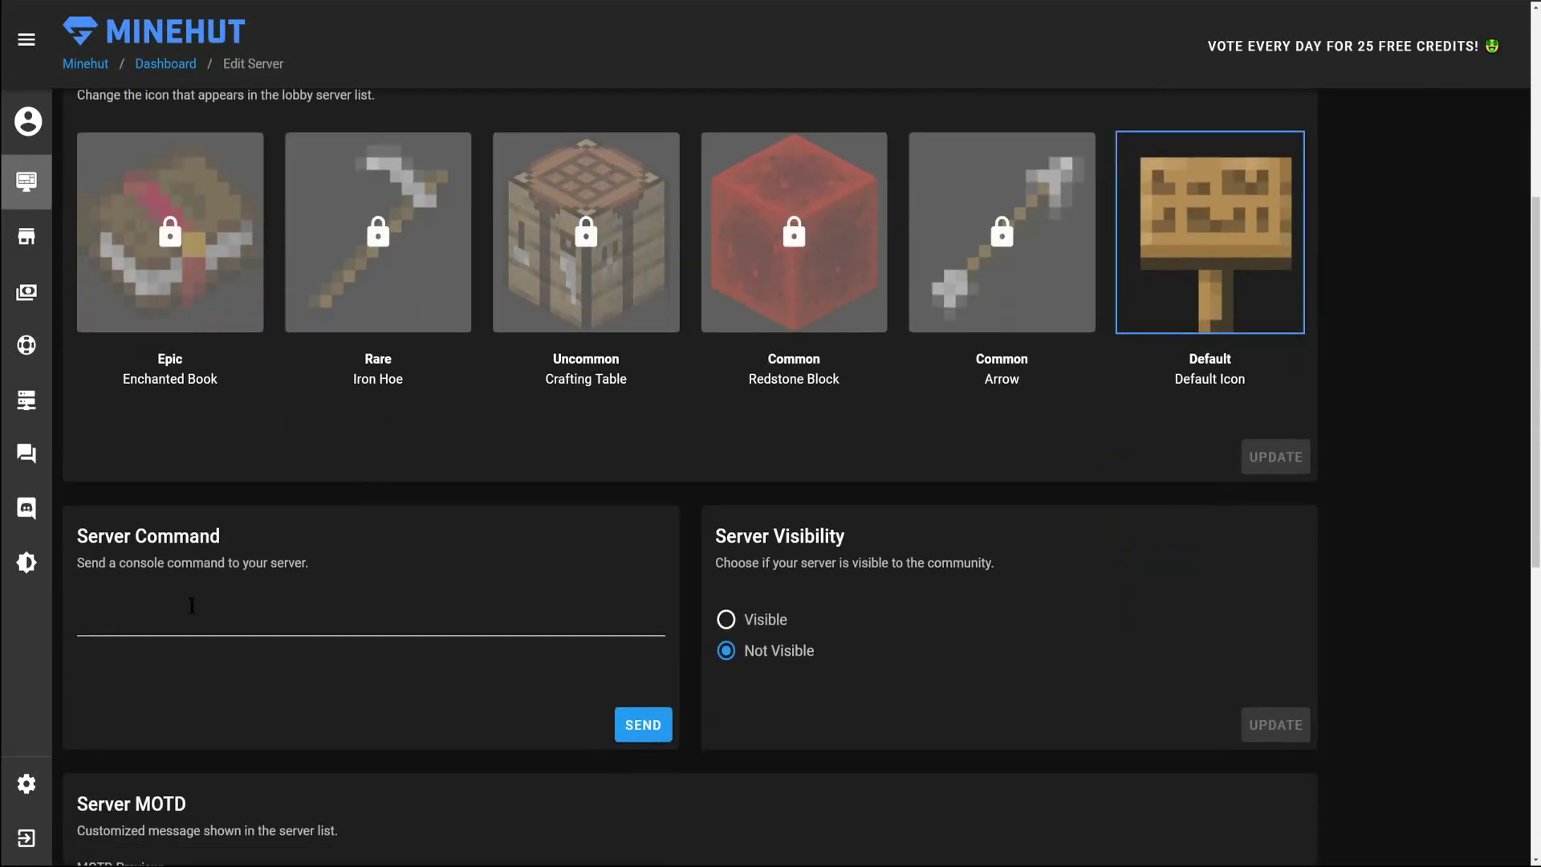
type("op Unchale")
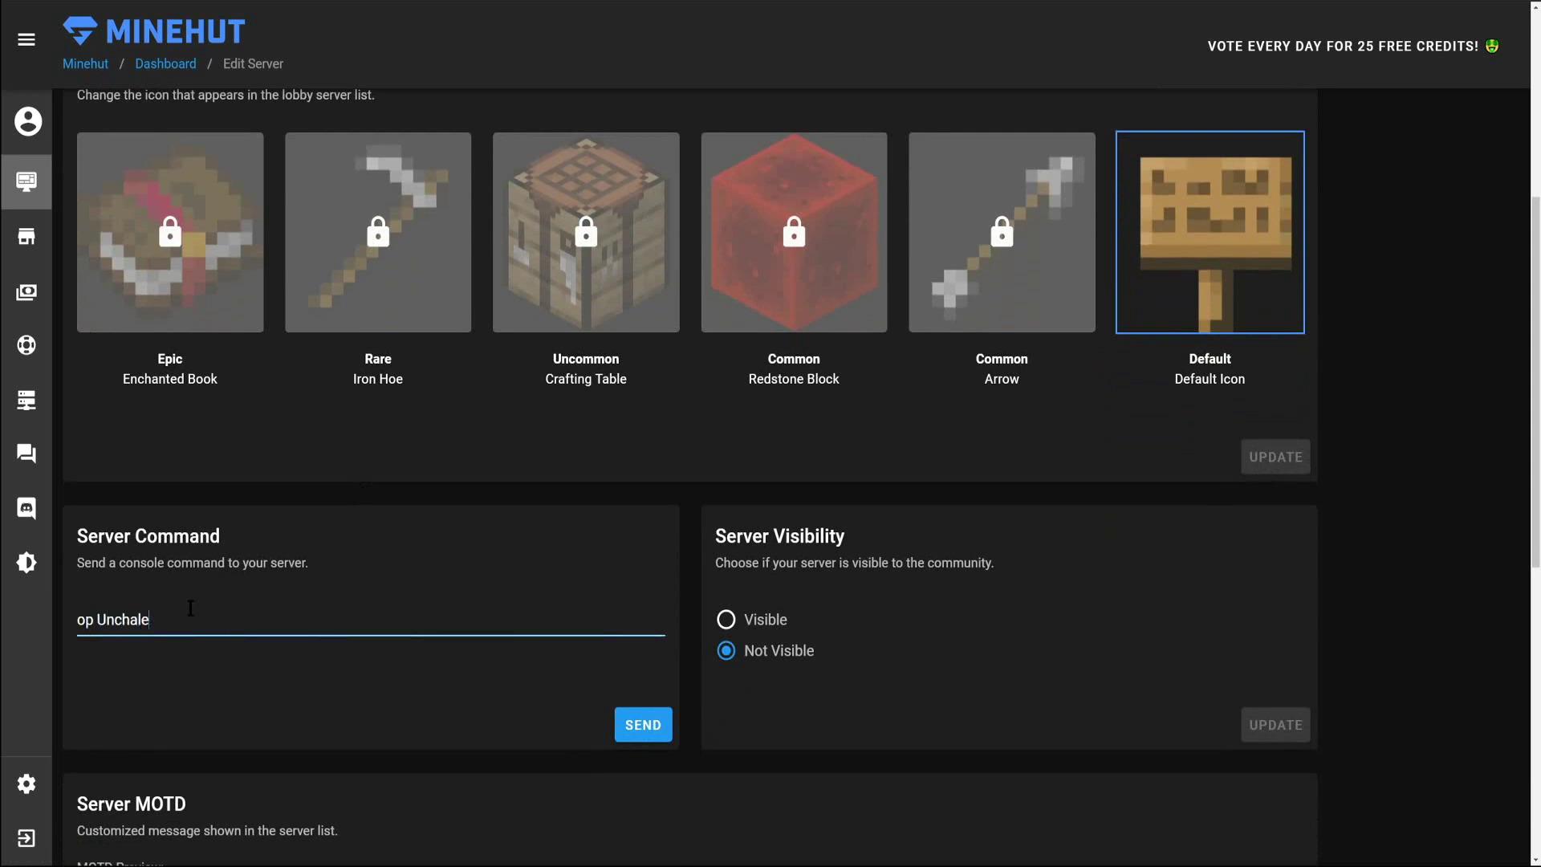
key("BackSpace")
type("lenged_")
key("Return")
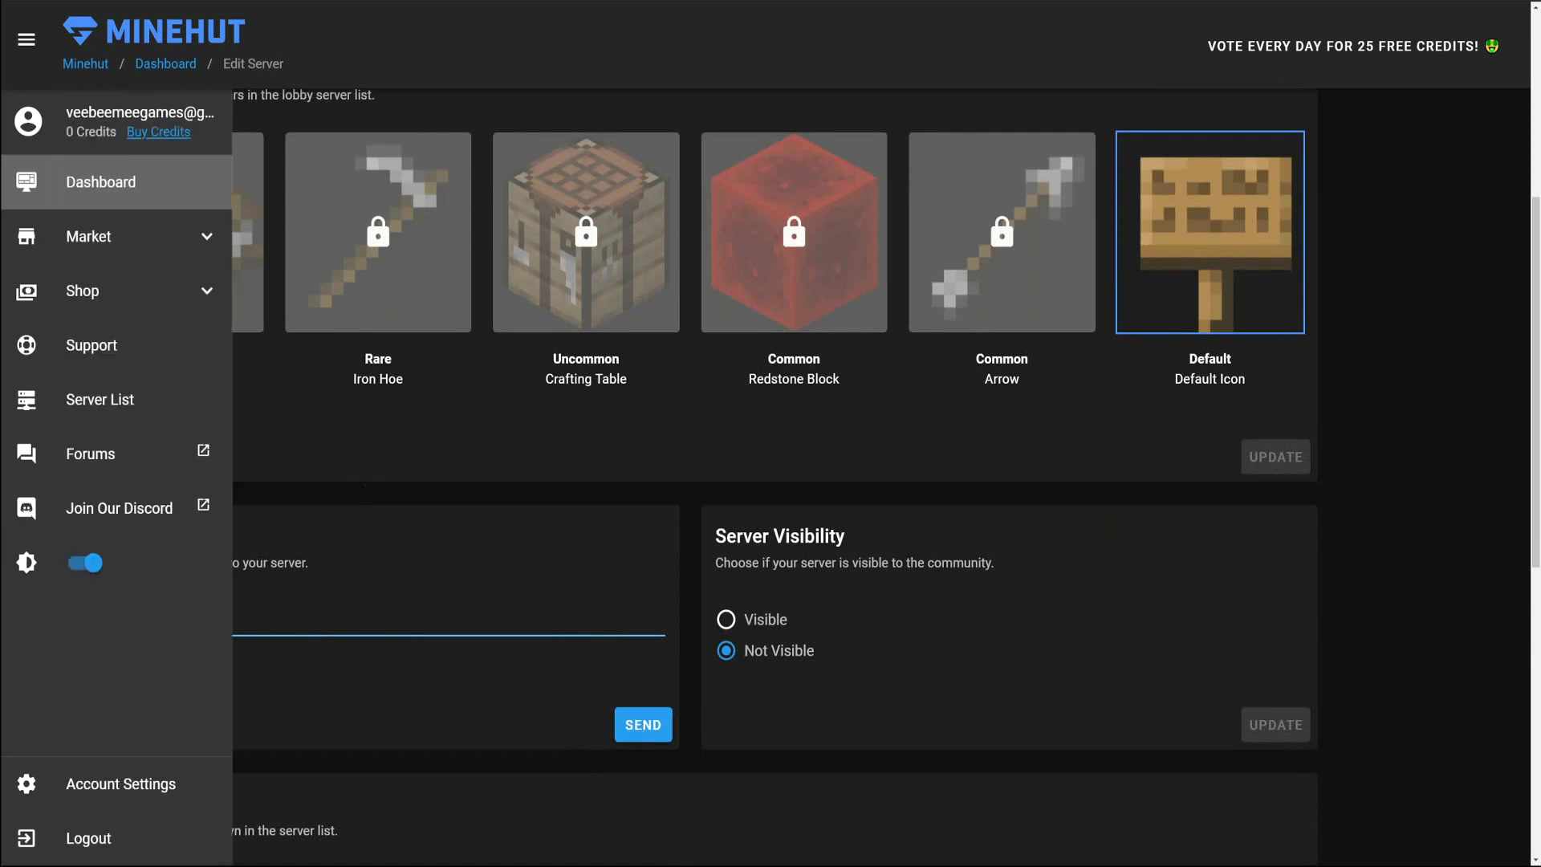
- Switch back to Minecraft and set the player's own game mode to creative with the gamemode command
key("alt+Tab")
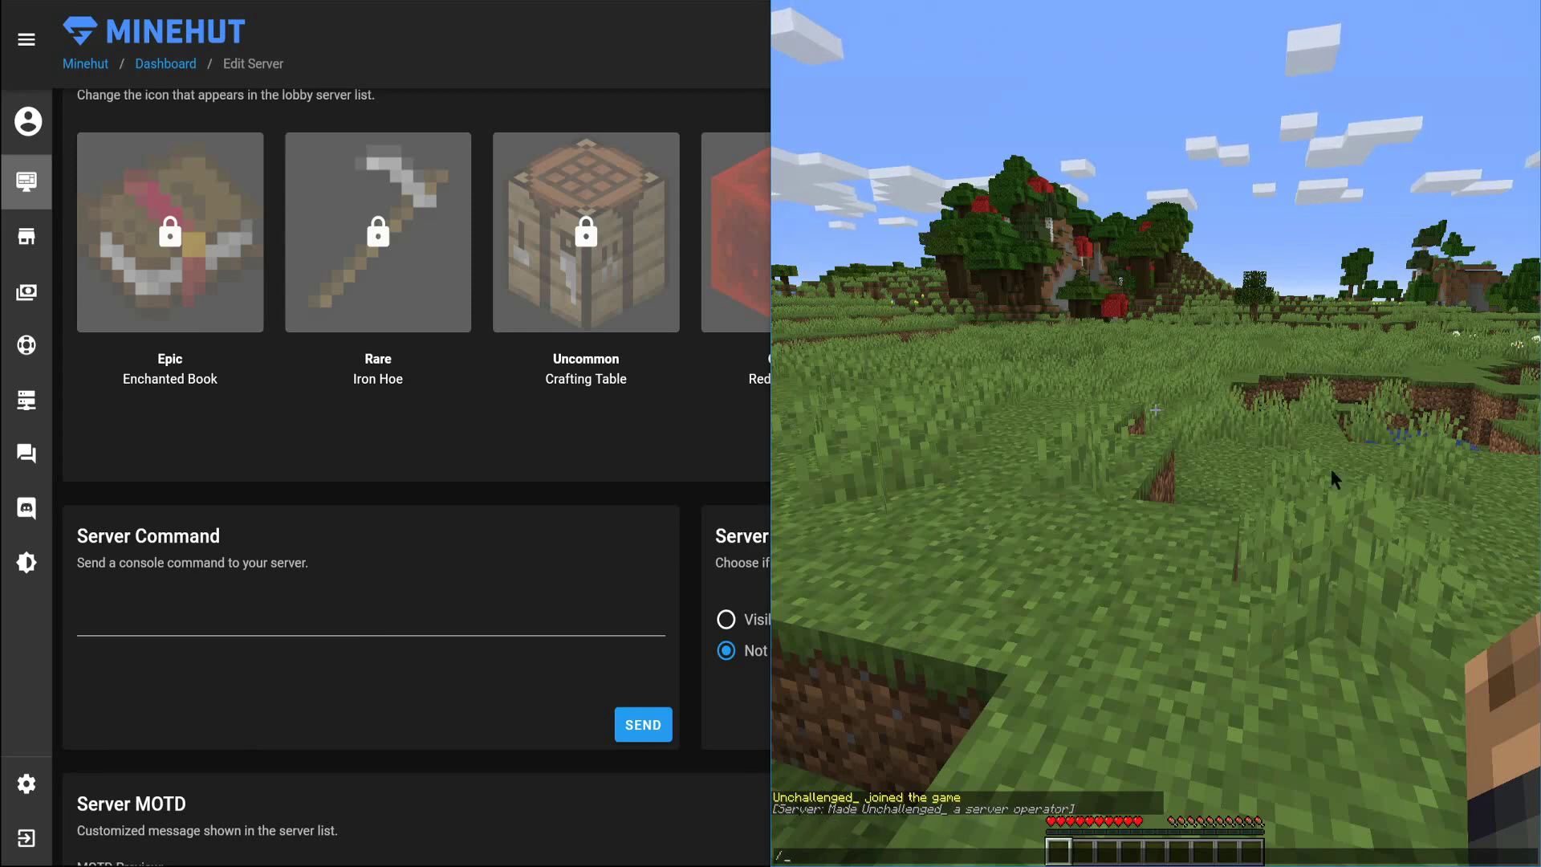
key("Escape")
key("slash")
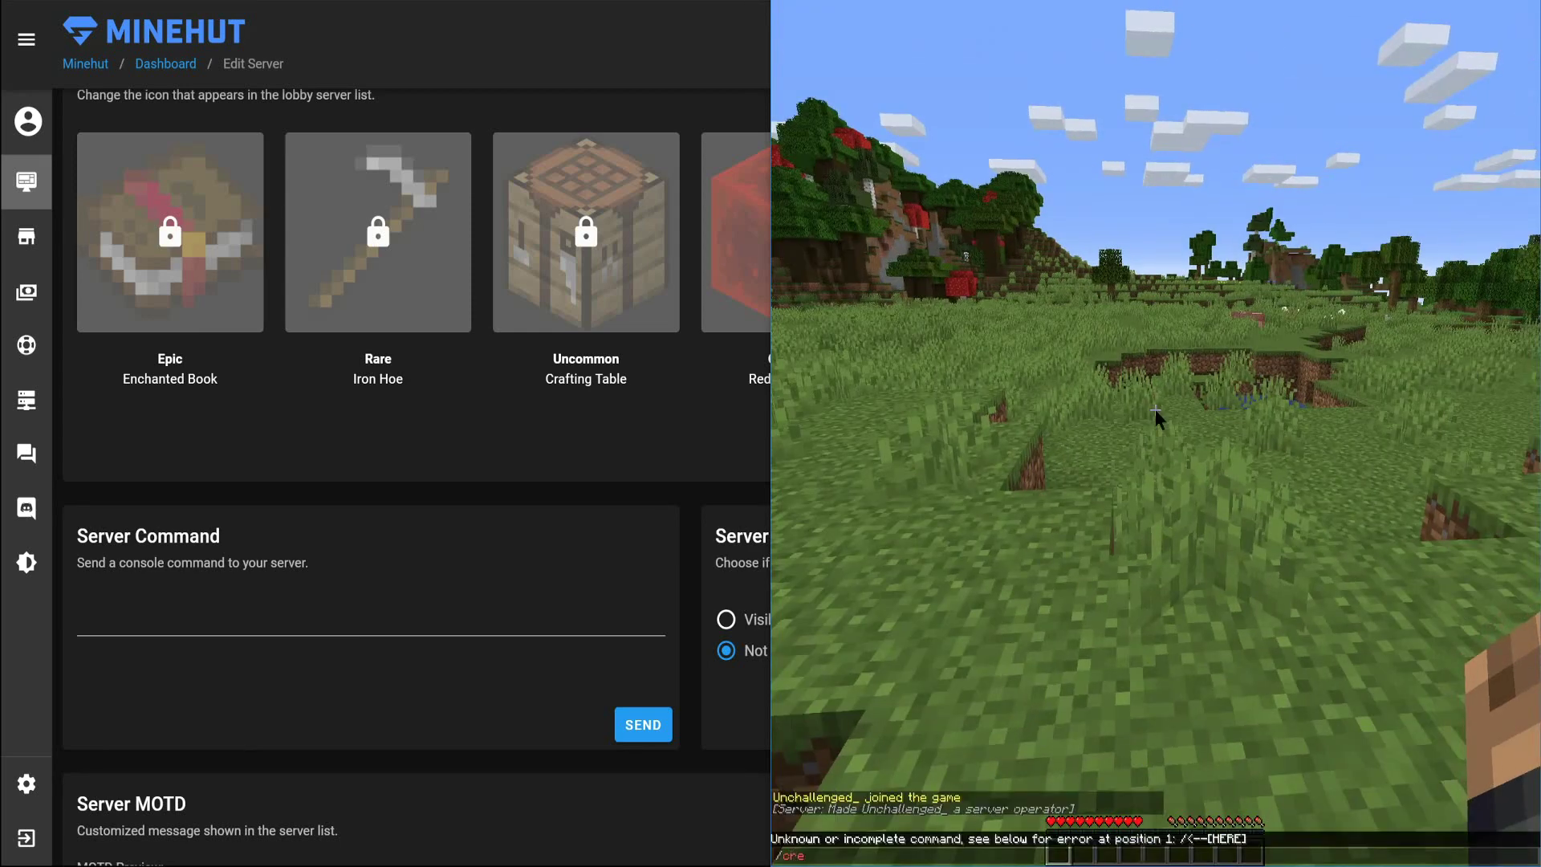
key("Return")
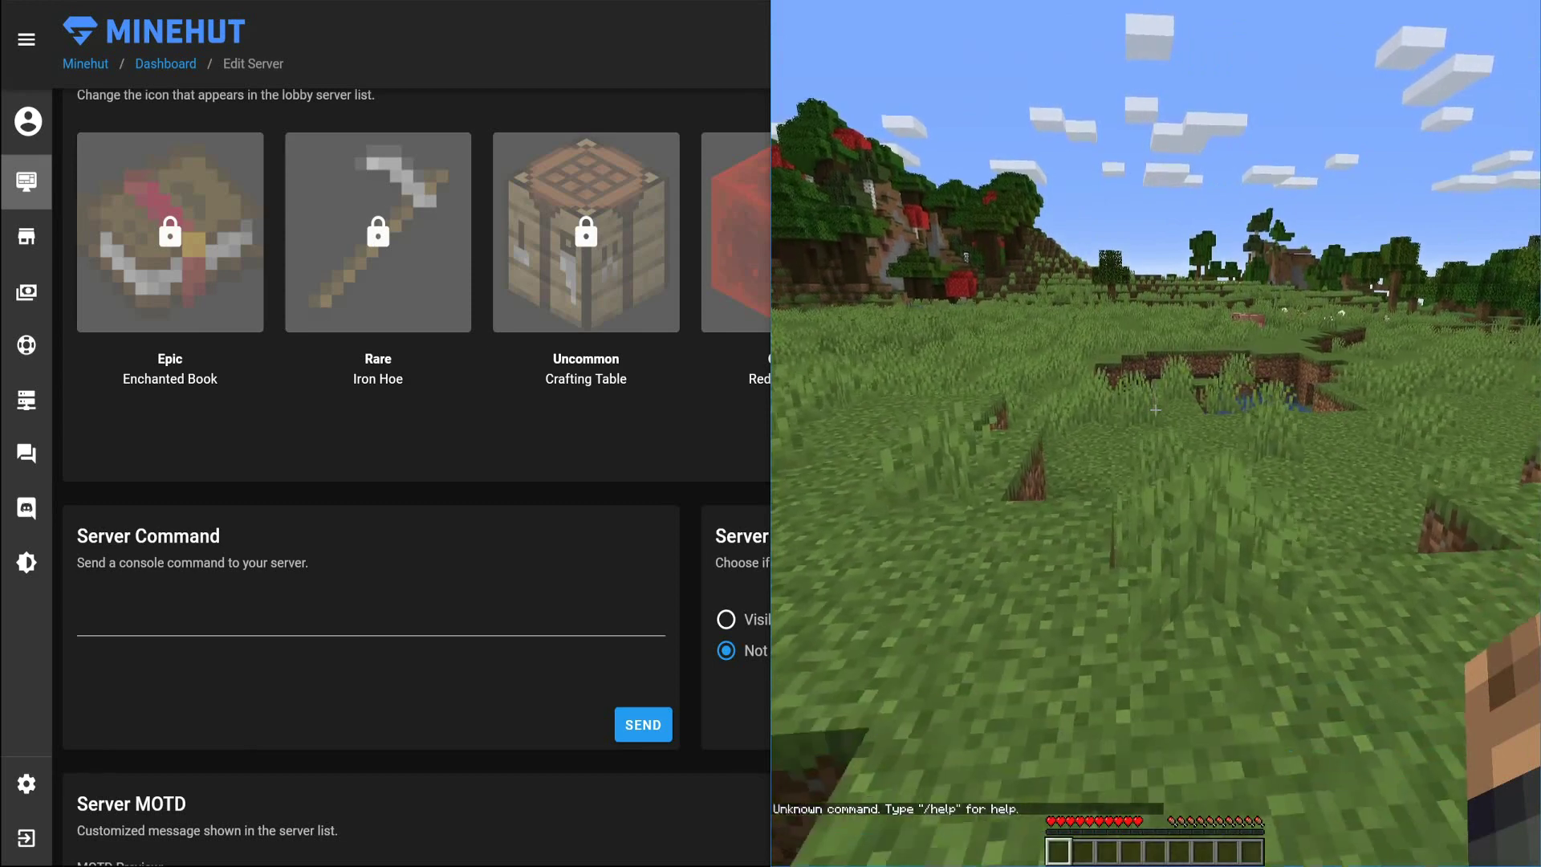
key("slash")
type("gameo")
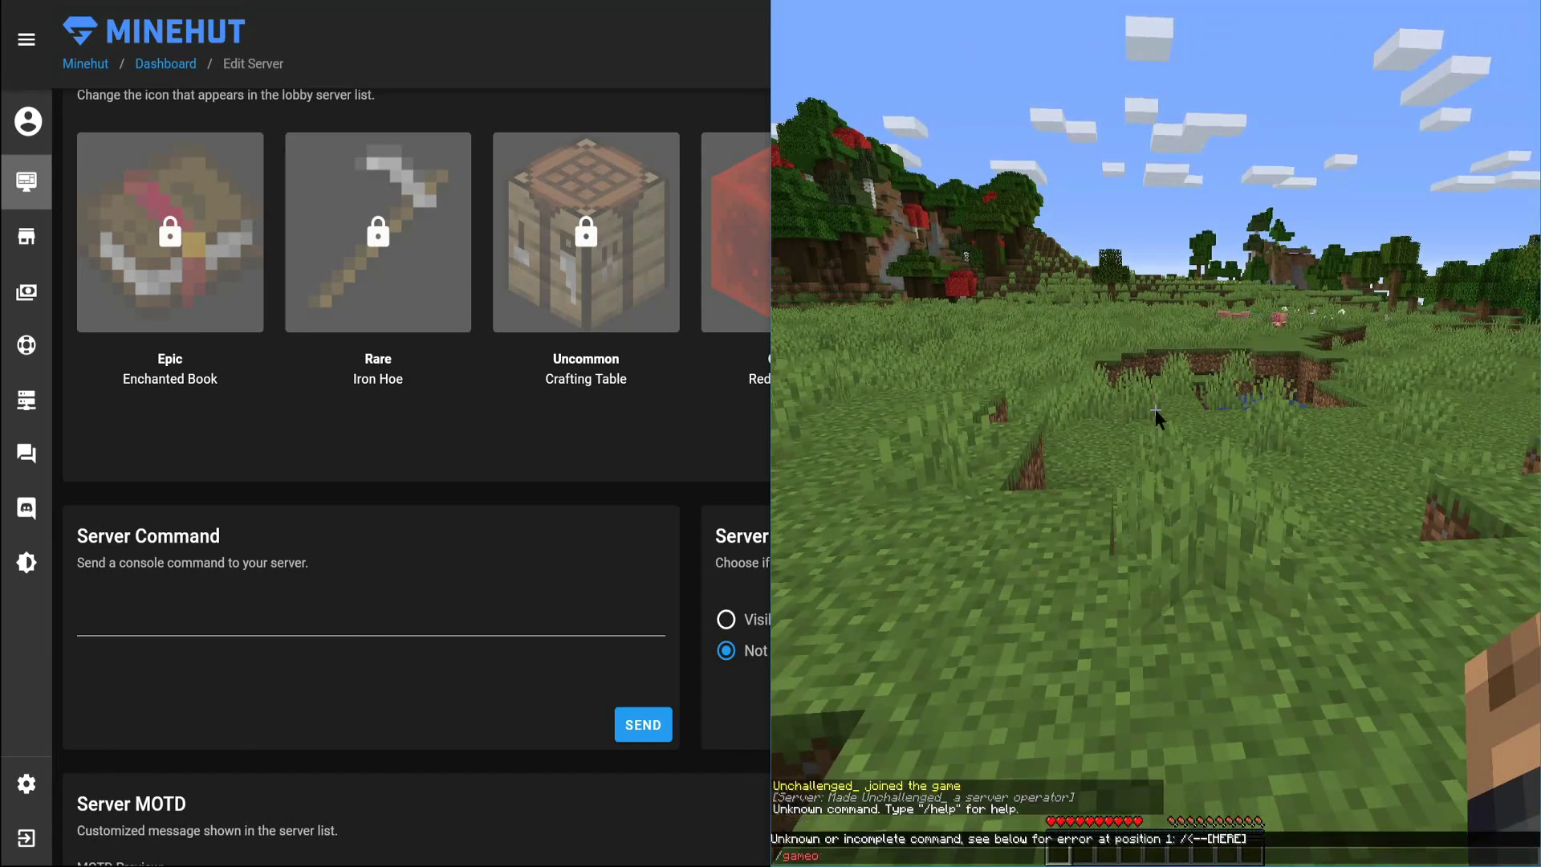
key("Tab")
type("c")
key("Return")
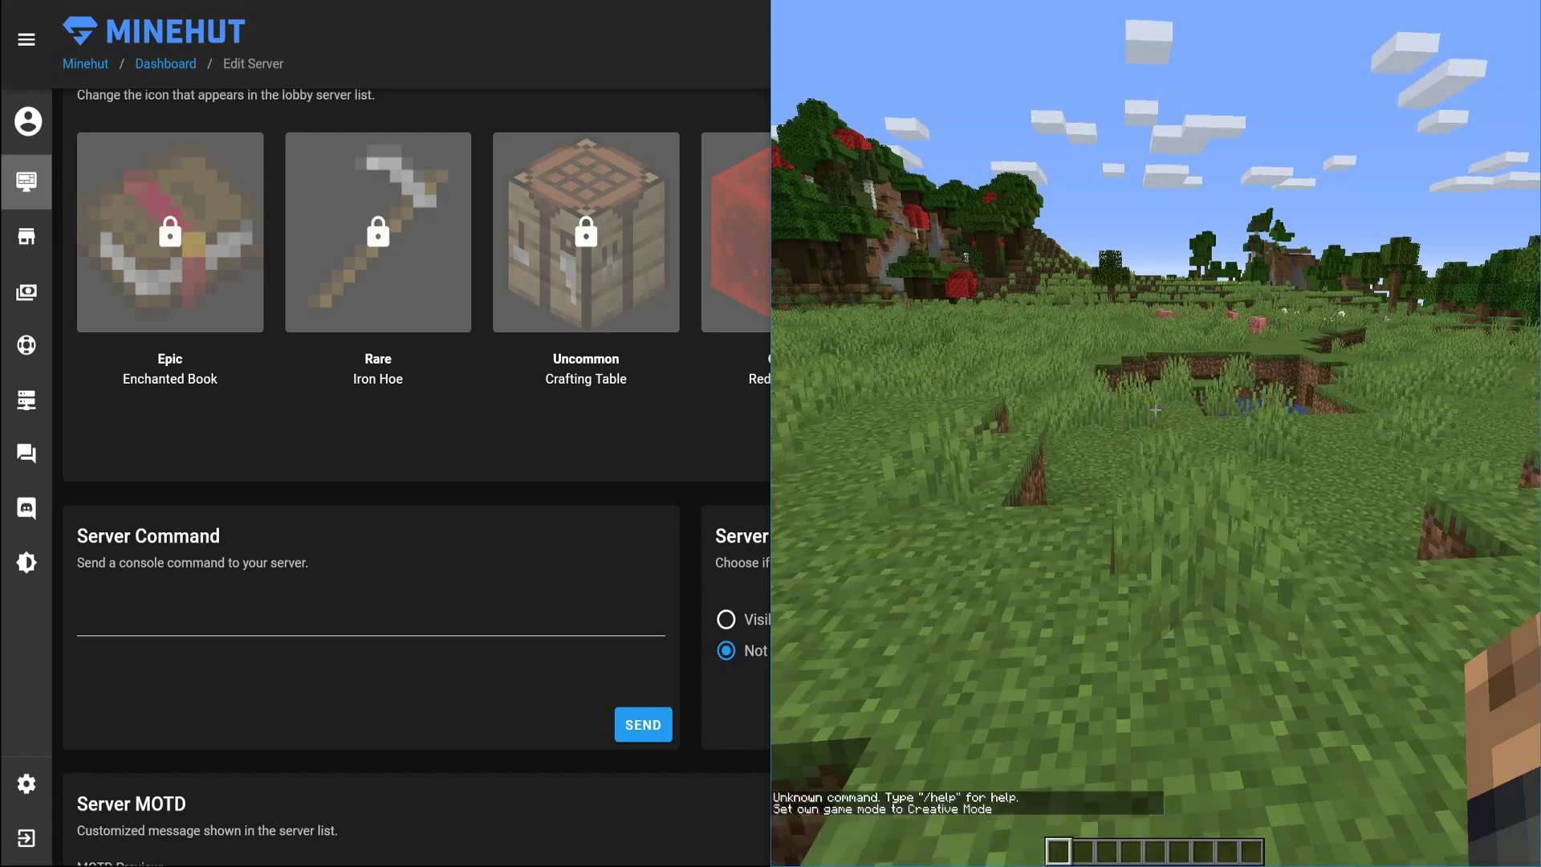
- Fly up in creative mode and look over the terrain around the spawn area
key("space")
key("space")
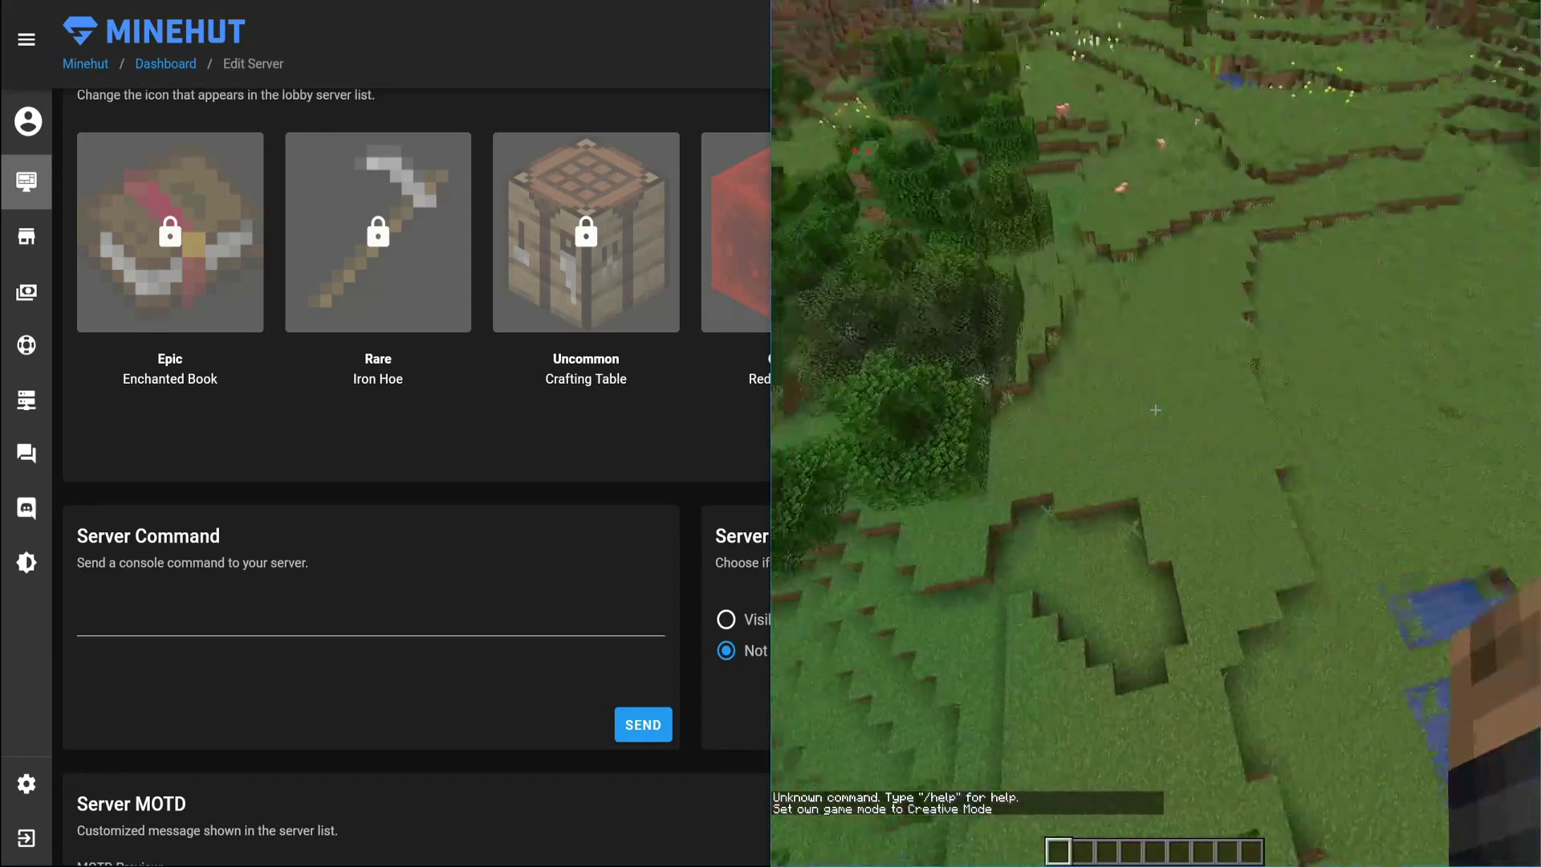
key("shift")
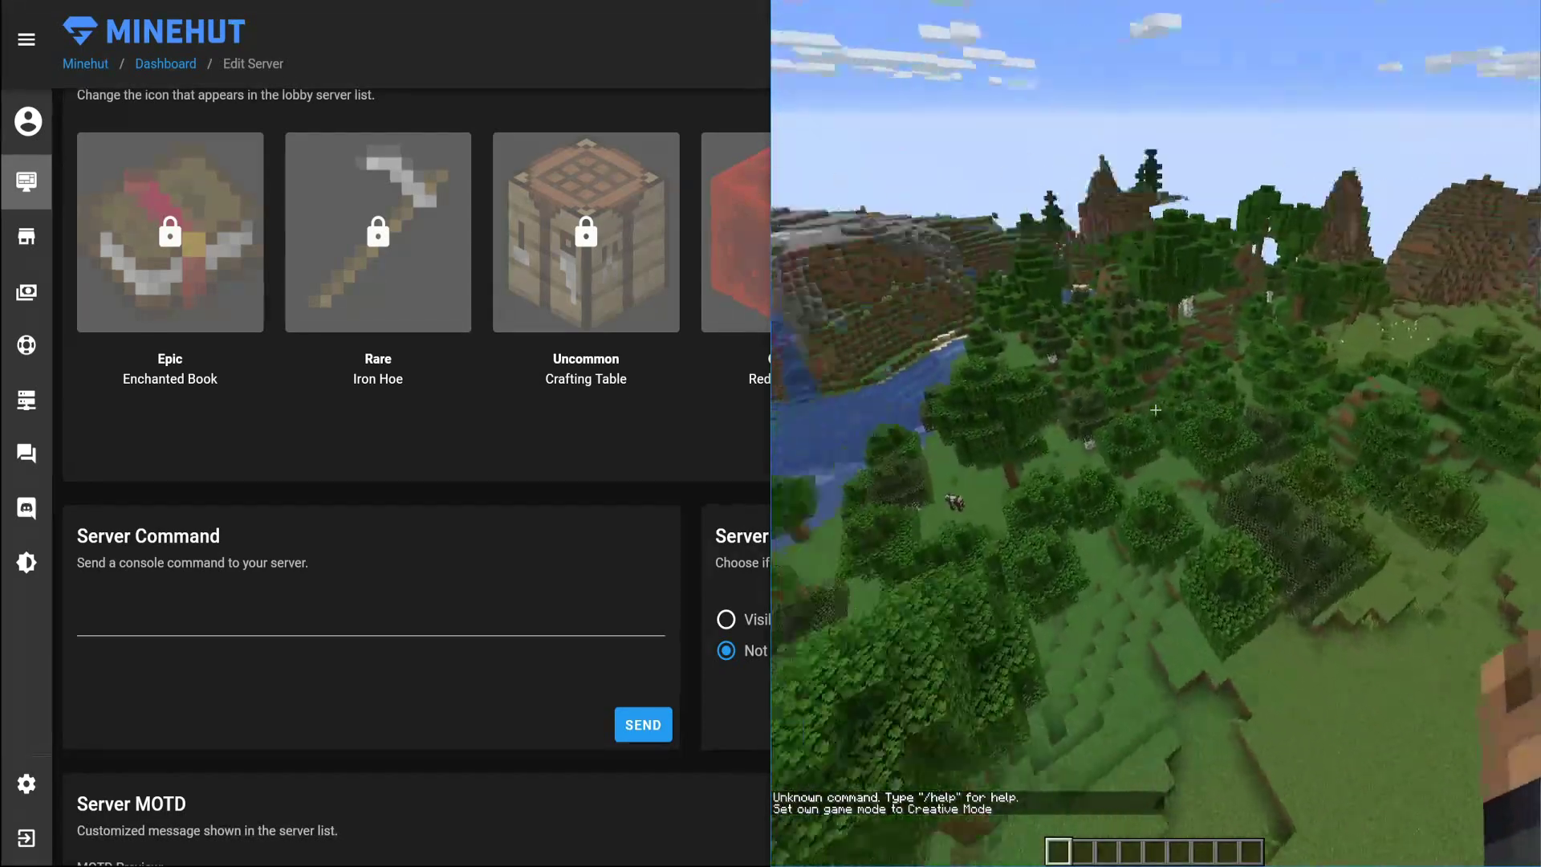
key("slash")
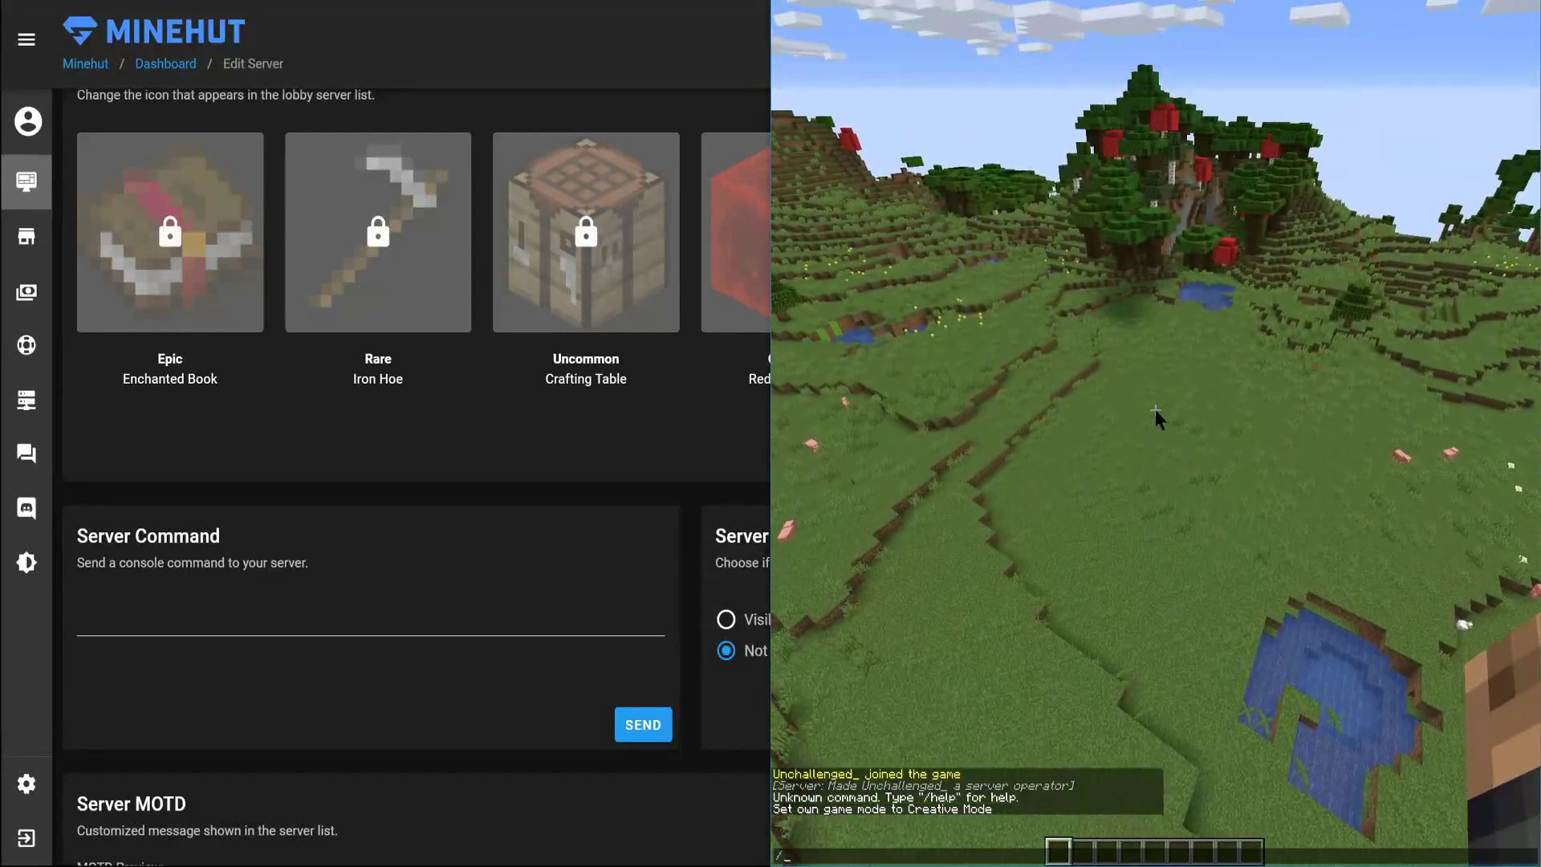
- Return to the Minehut page, search the plugin catalogue for "essentialsx" and expand the EssentialsX entry
scroll(806, 508, "up", 5)
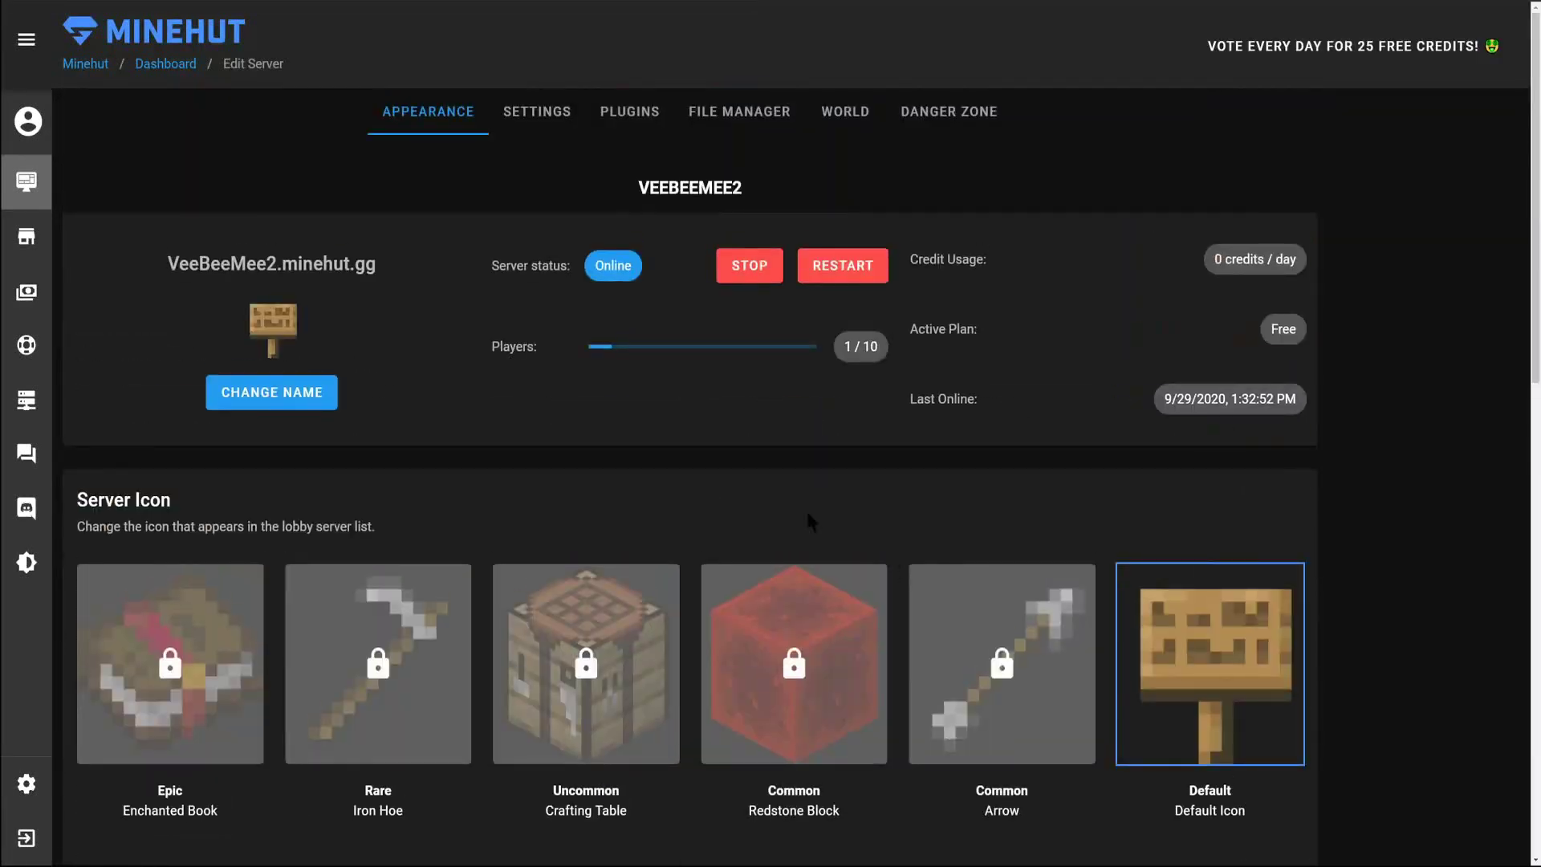
left_click(626, 112)
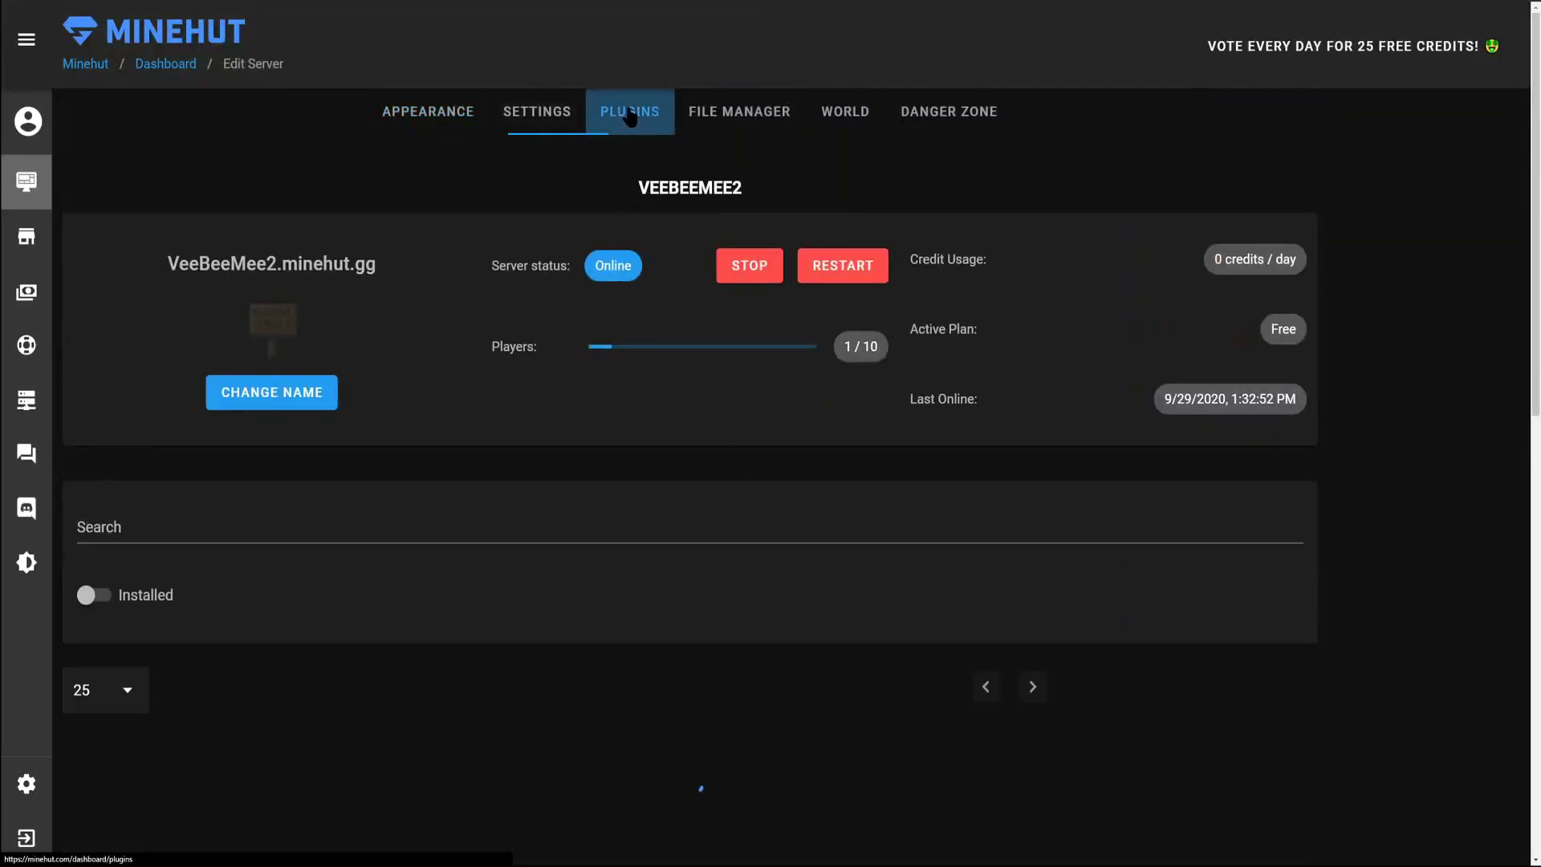
scroll(394, 536, "down", 4)
left_click(135, 210)
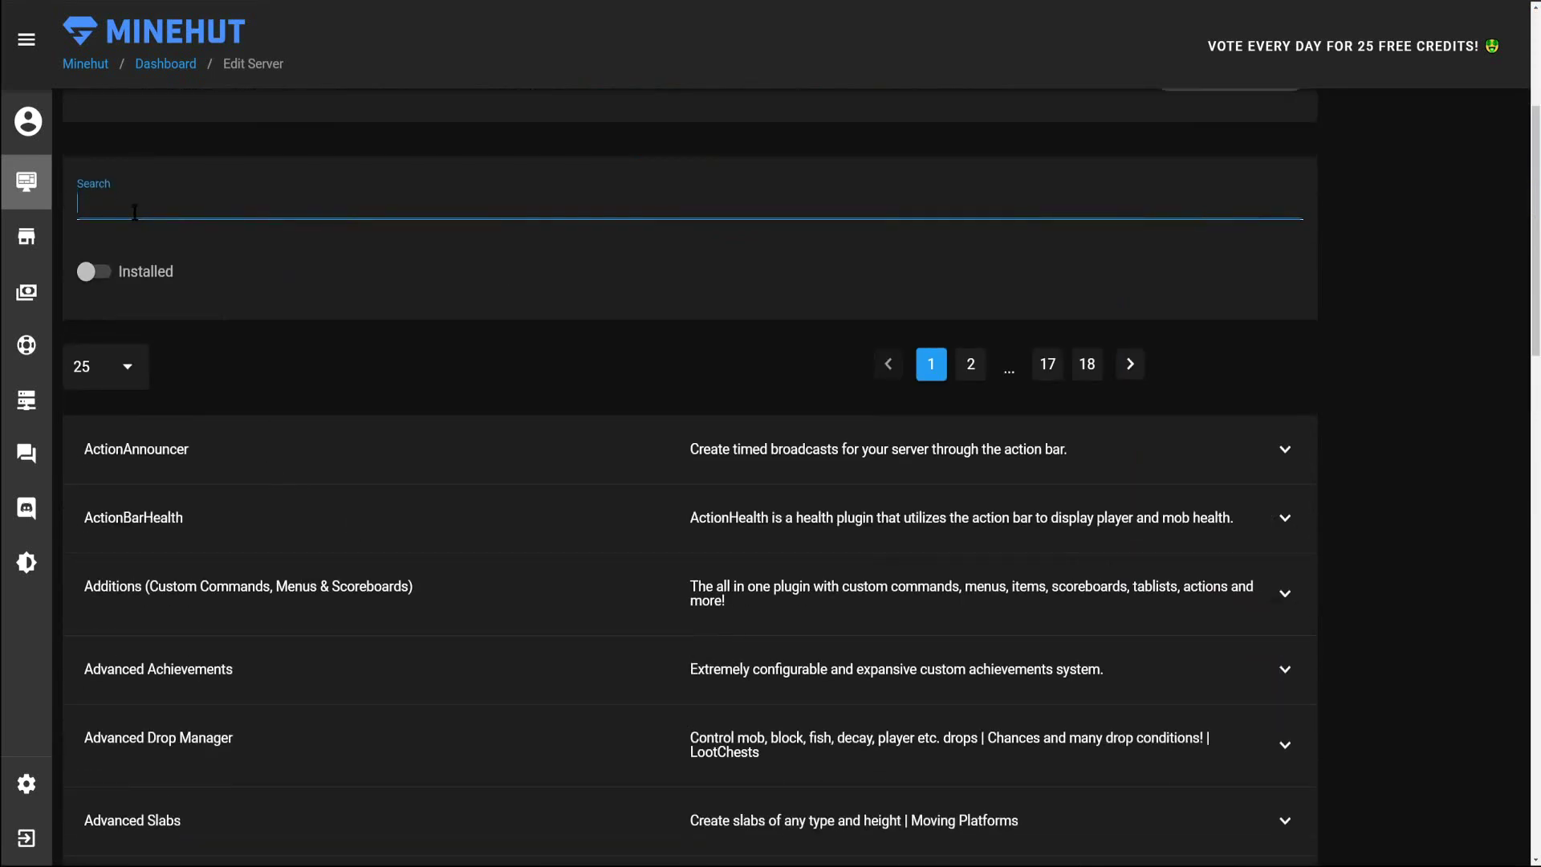
type("essentialsx")
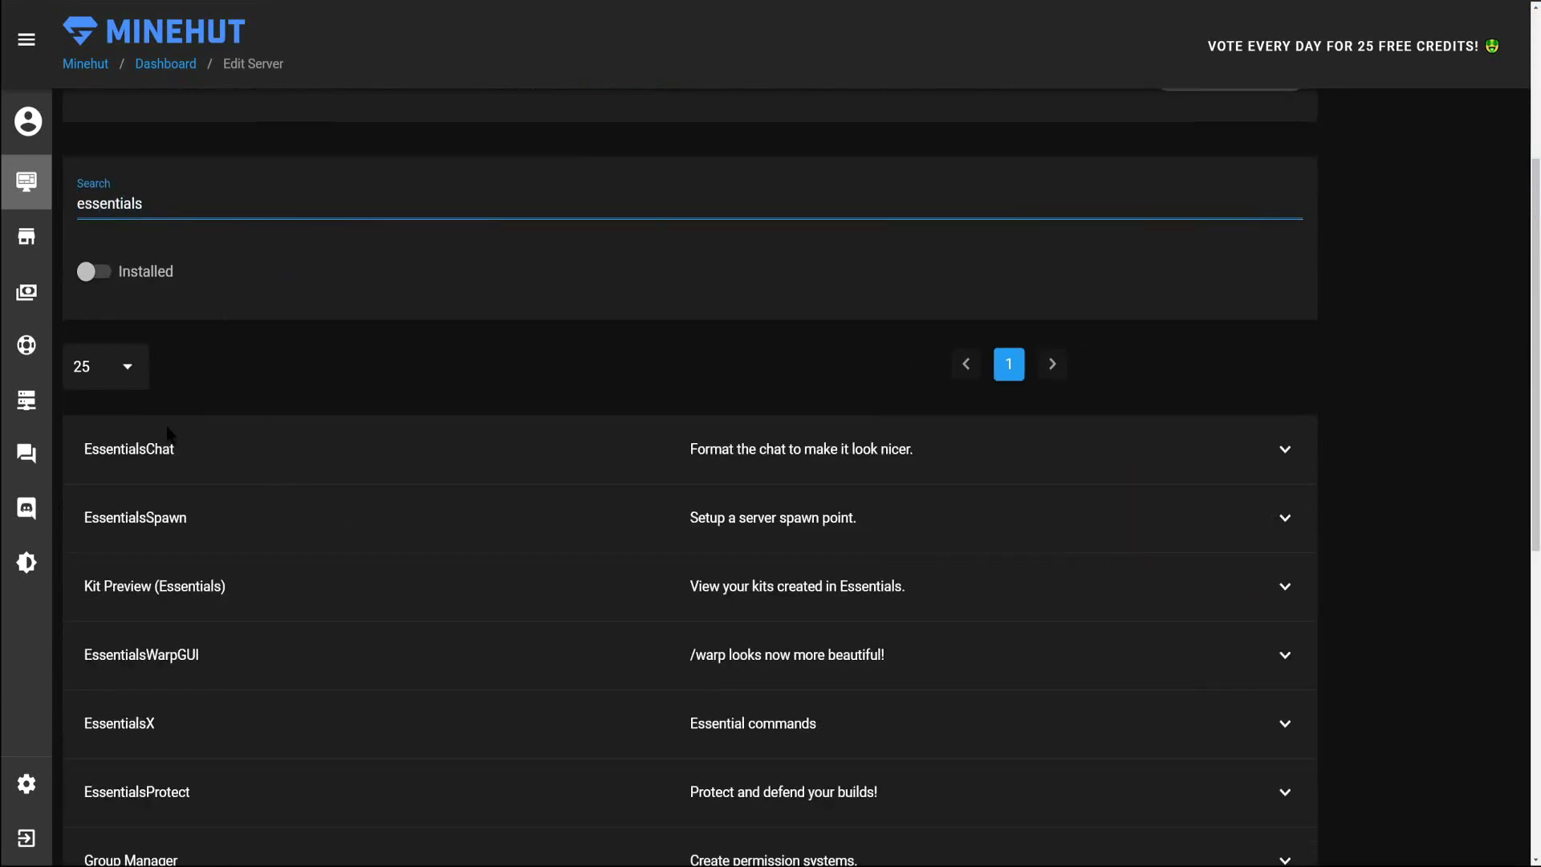
left_click(245, 464)
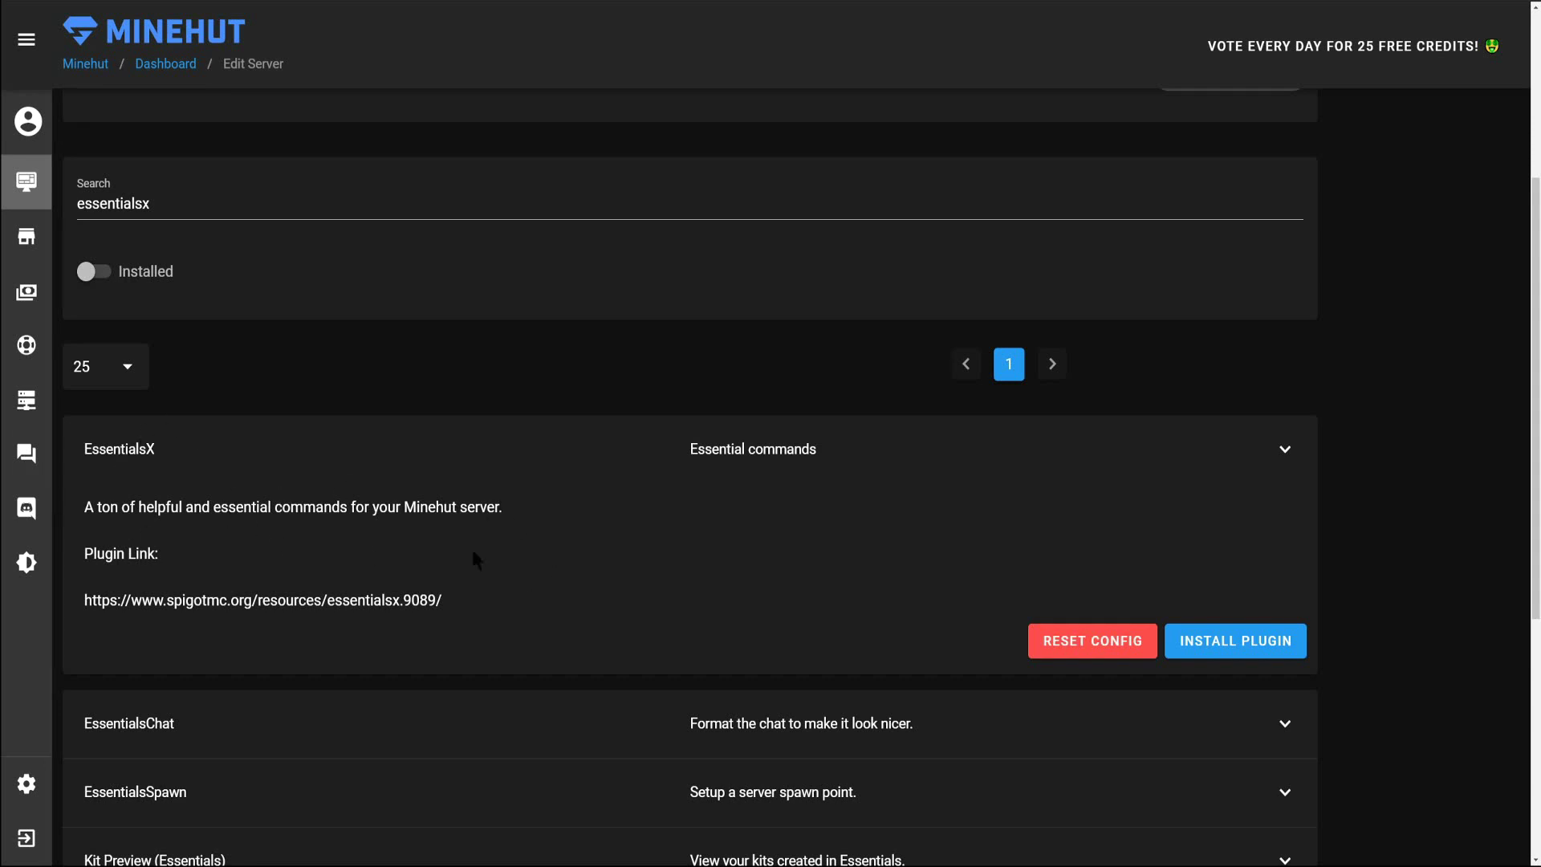
- Open the server's file manager, view the contents of the plugins folder and go back to the root
scroll(572, 377, "up", 4)
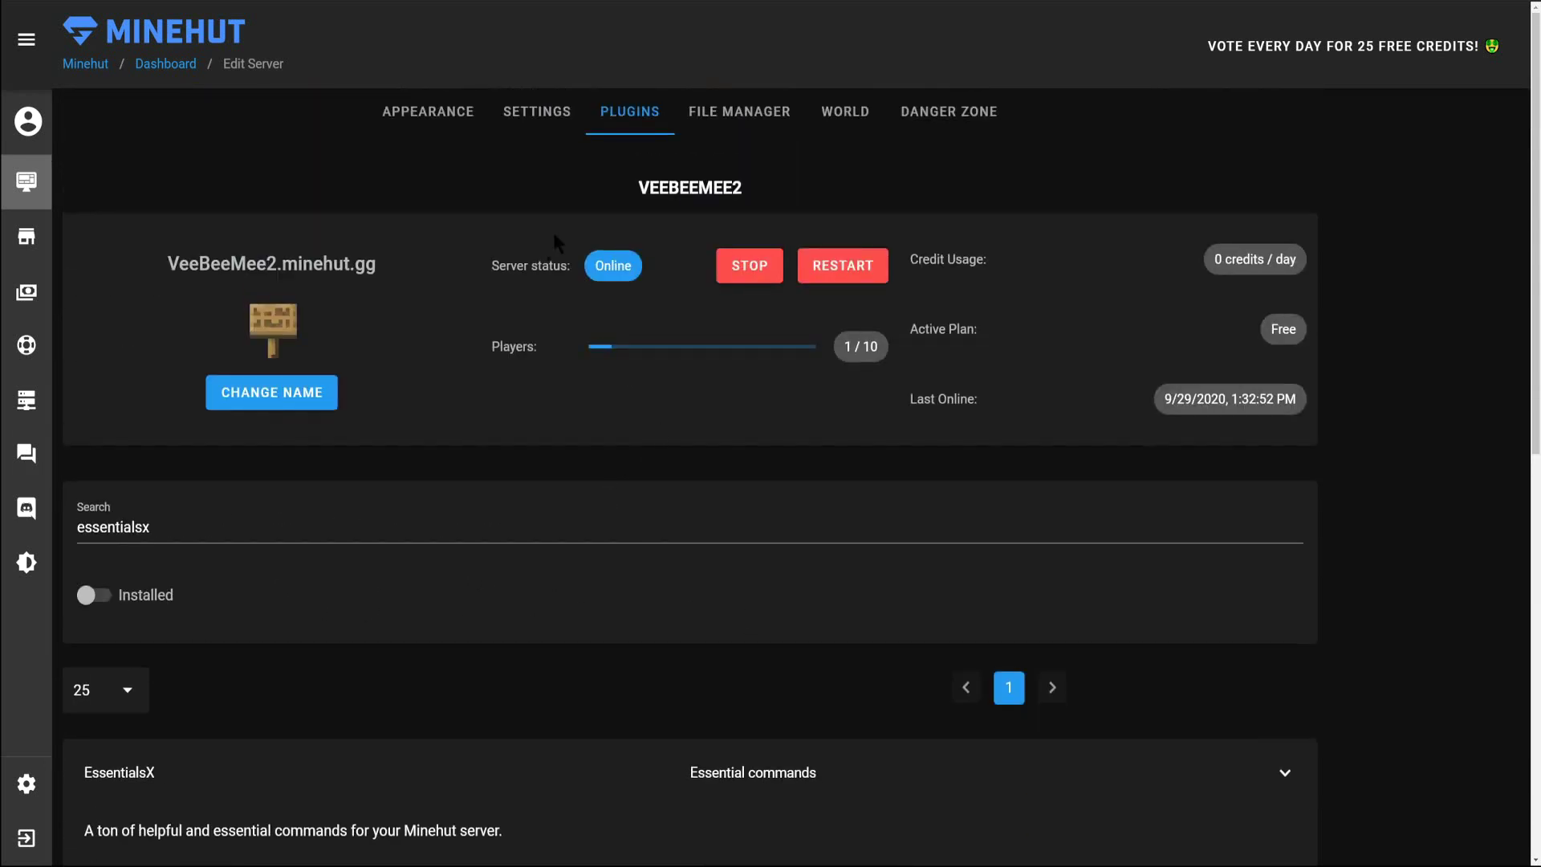
left_click(739, 111)
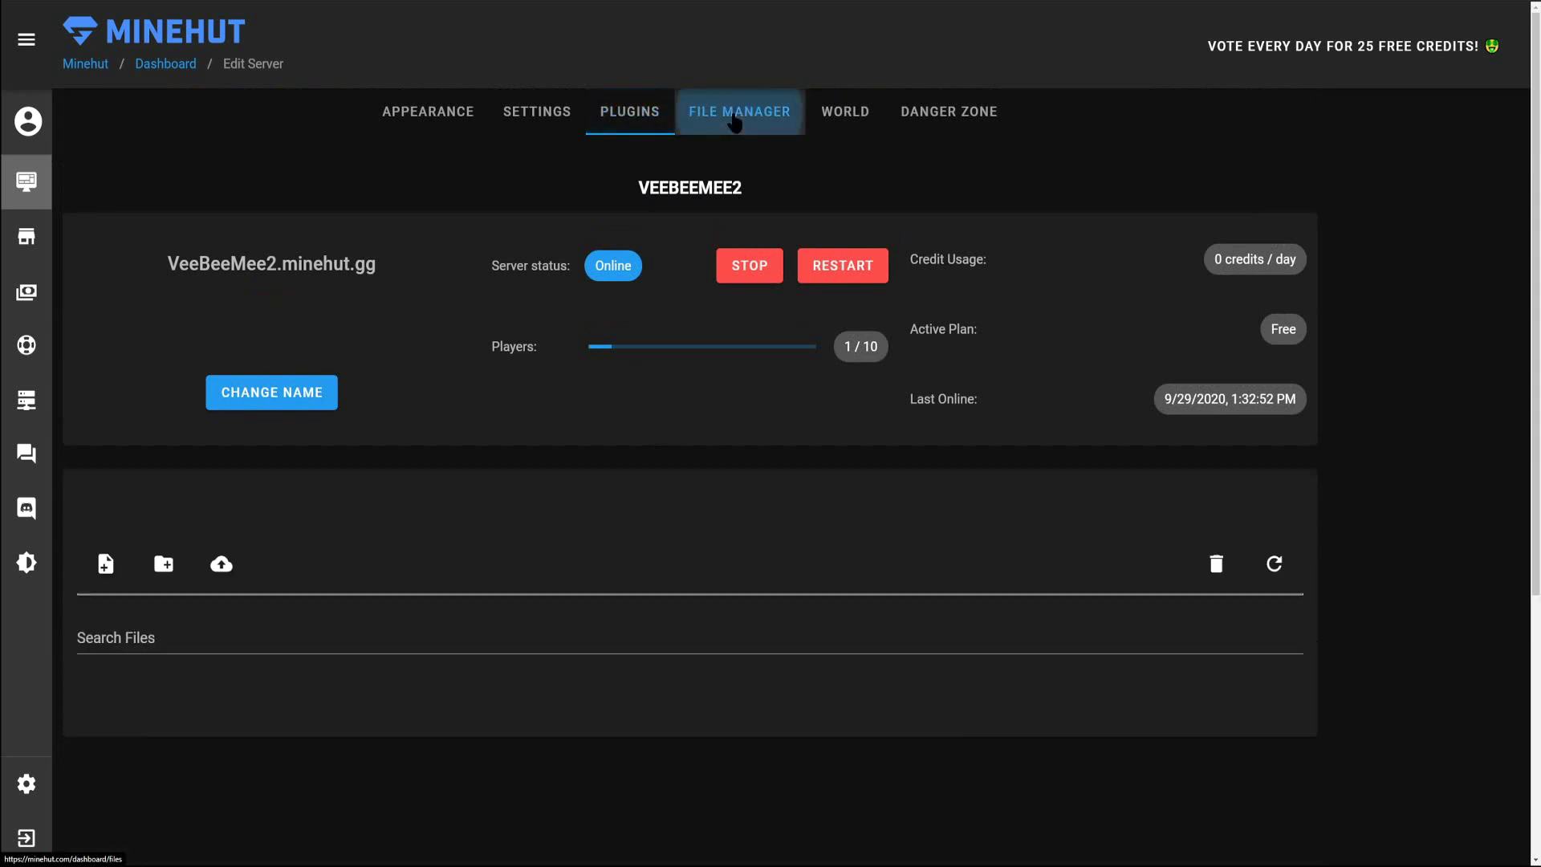
scroll(432, 511, "down", 5)
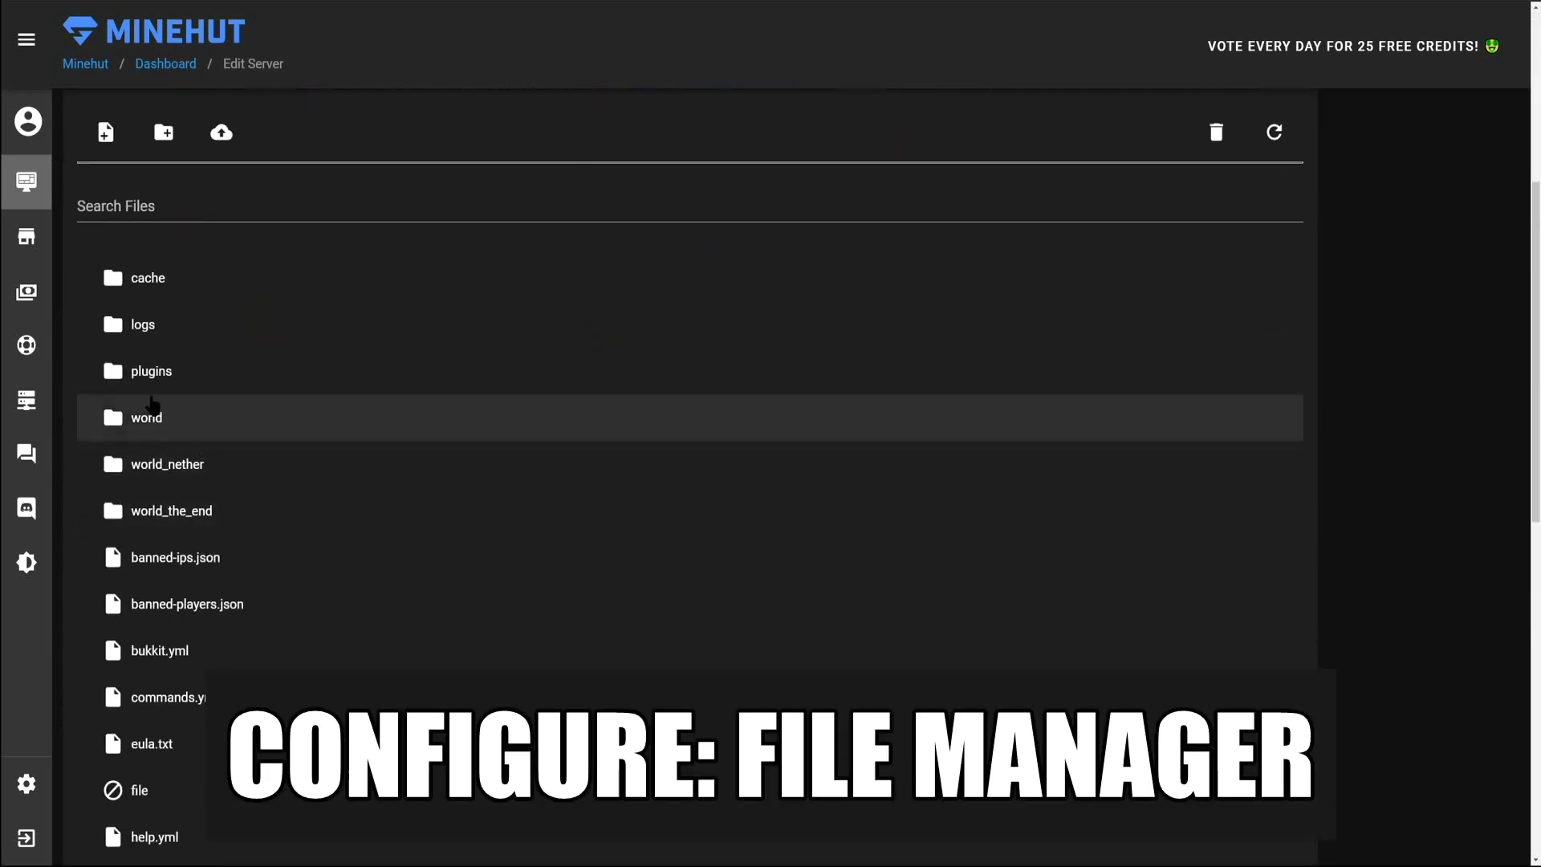
left_click(137, 368)
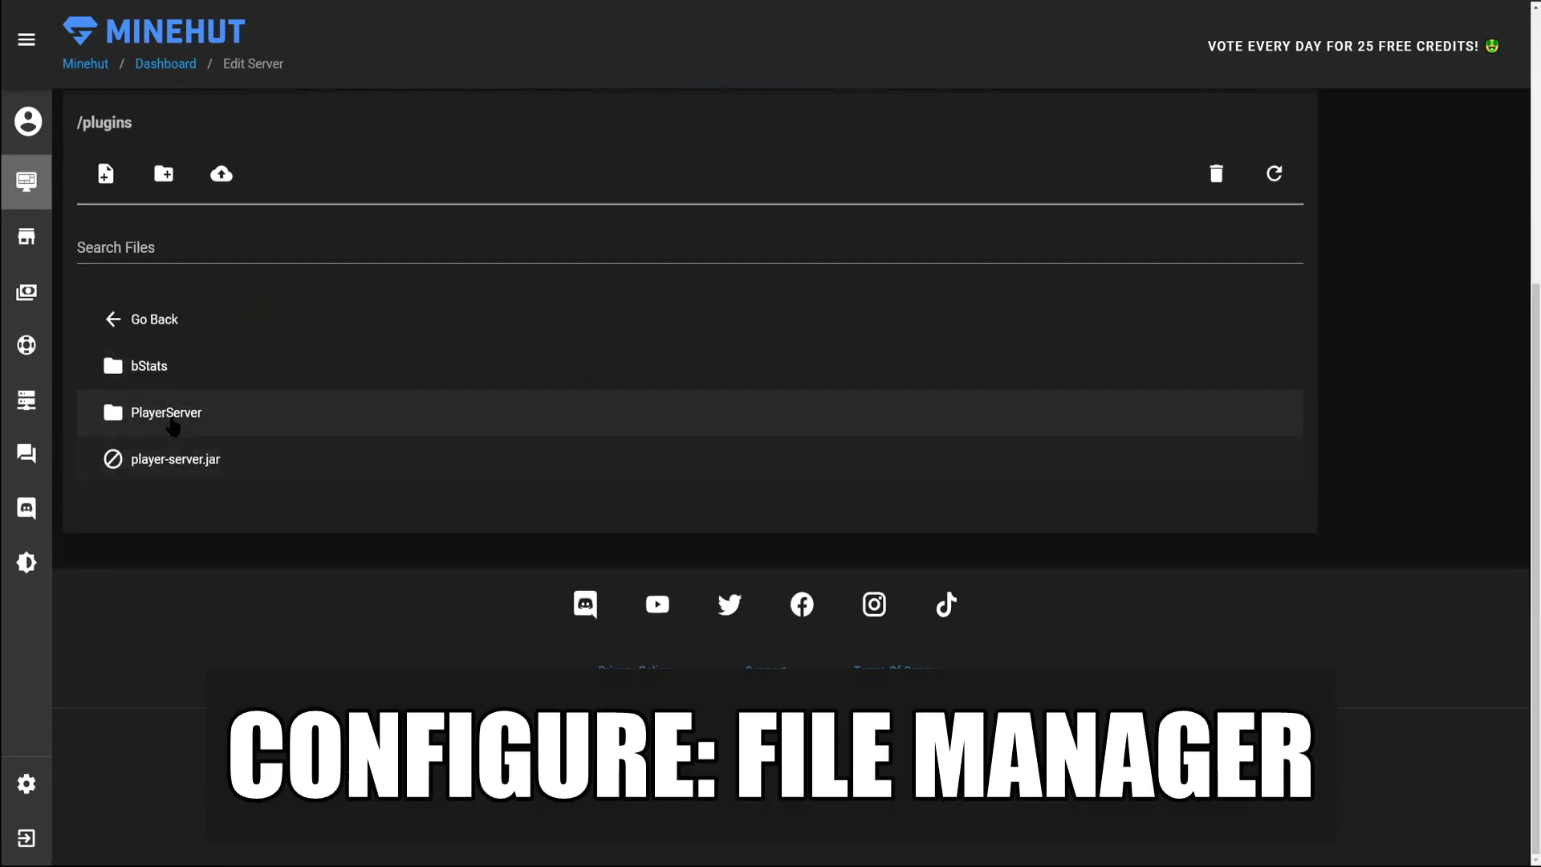
left_click(151, 318)
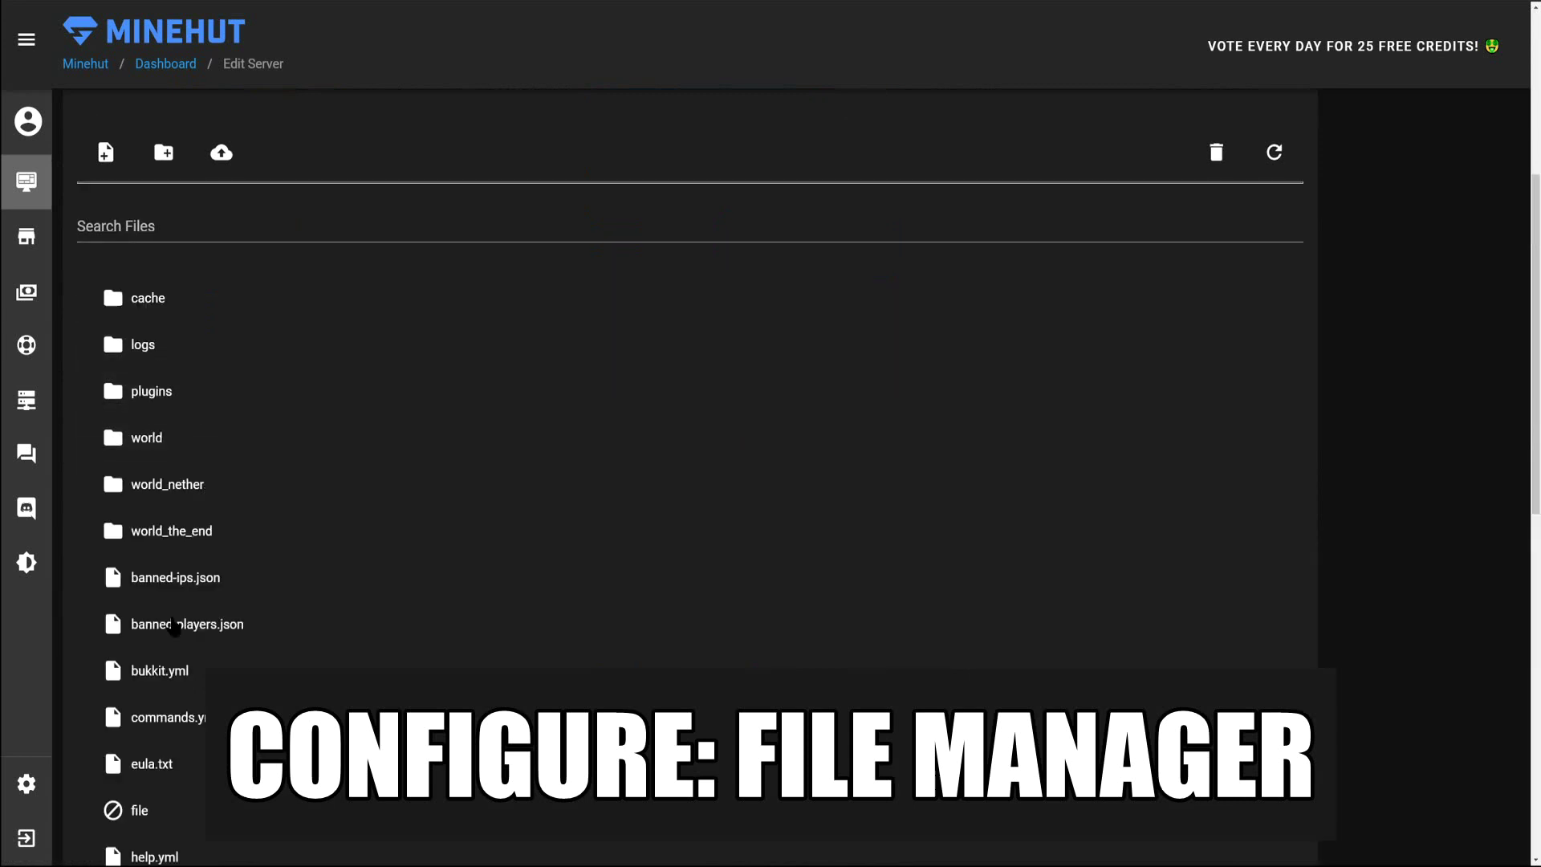
- Examine the server's root folders and configuration files, including server.properties
scroll(401, 417, "up", 5)
scroll(399, 498, "down", 4)
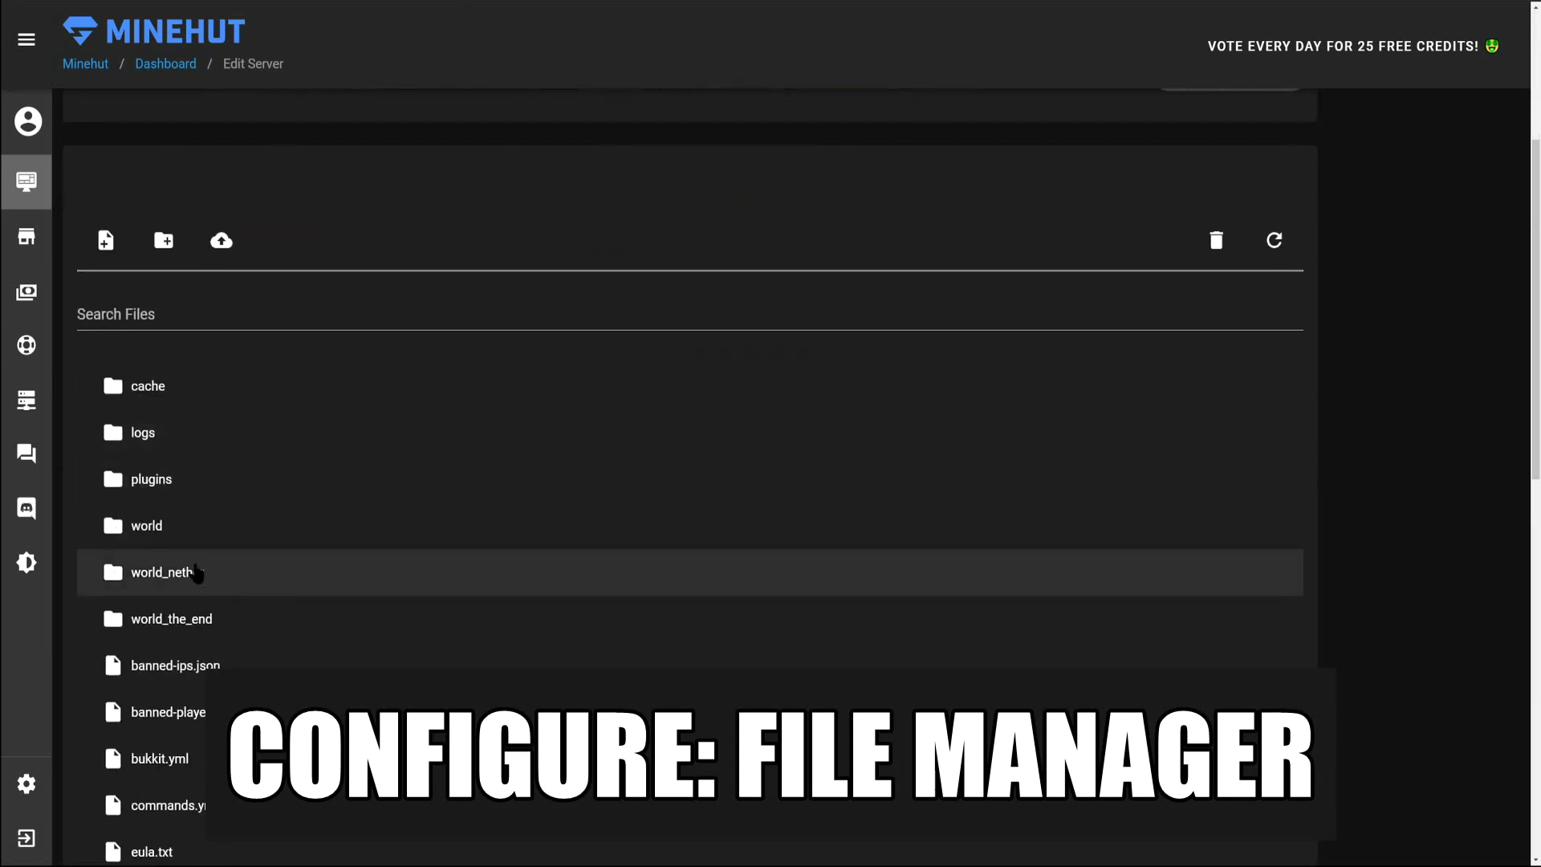
scroll(196, 554, "down", 3)
scroll(200, 634, "down", 3)
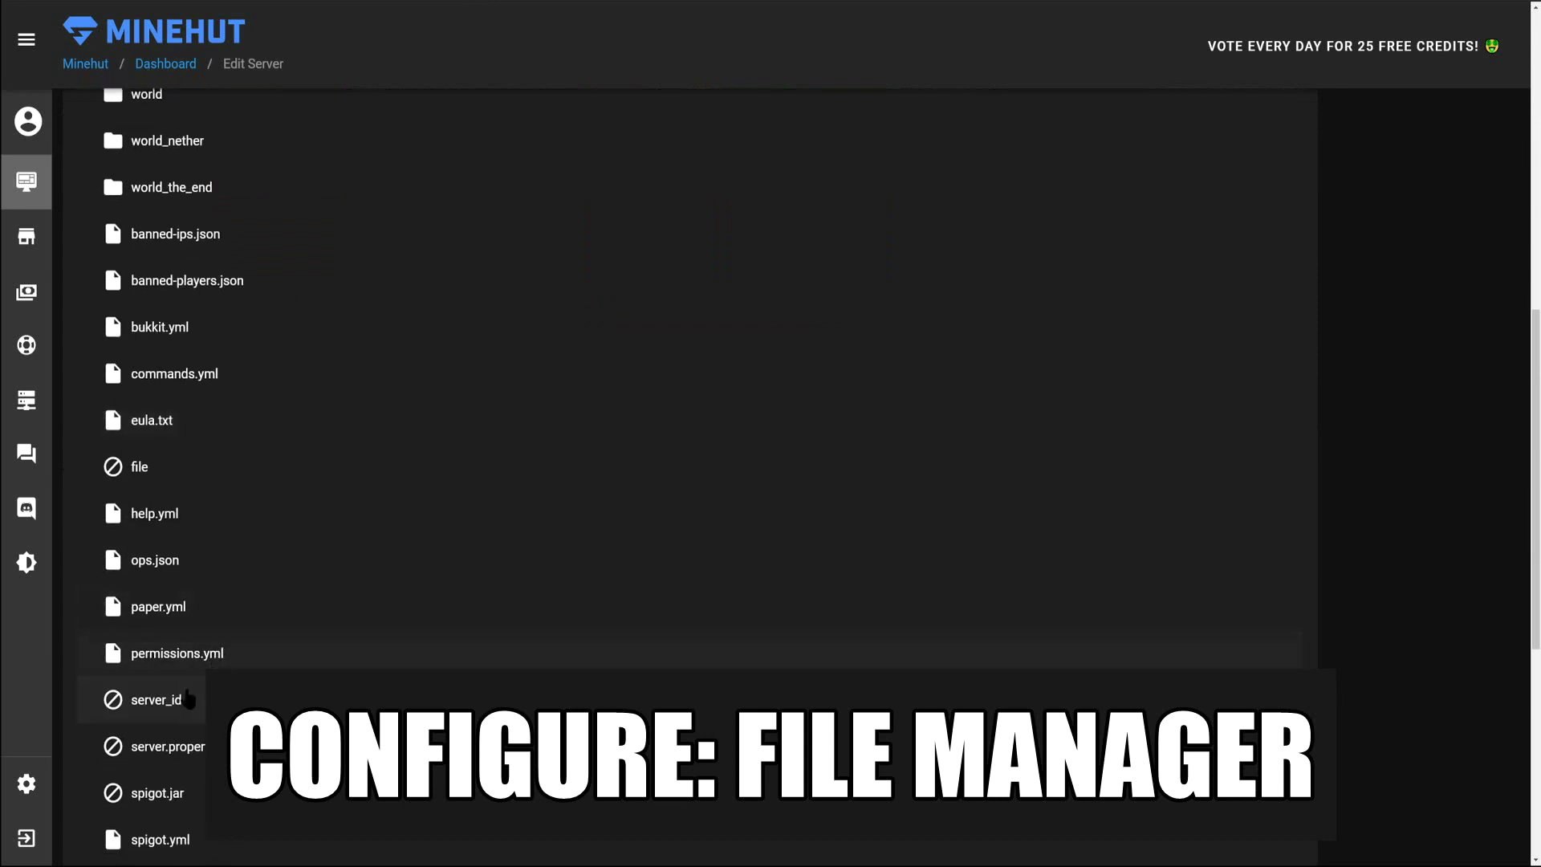
scroll(225, 643, "up", 5)
scroll(239, 639, "down", 5)
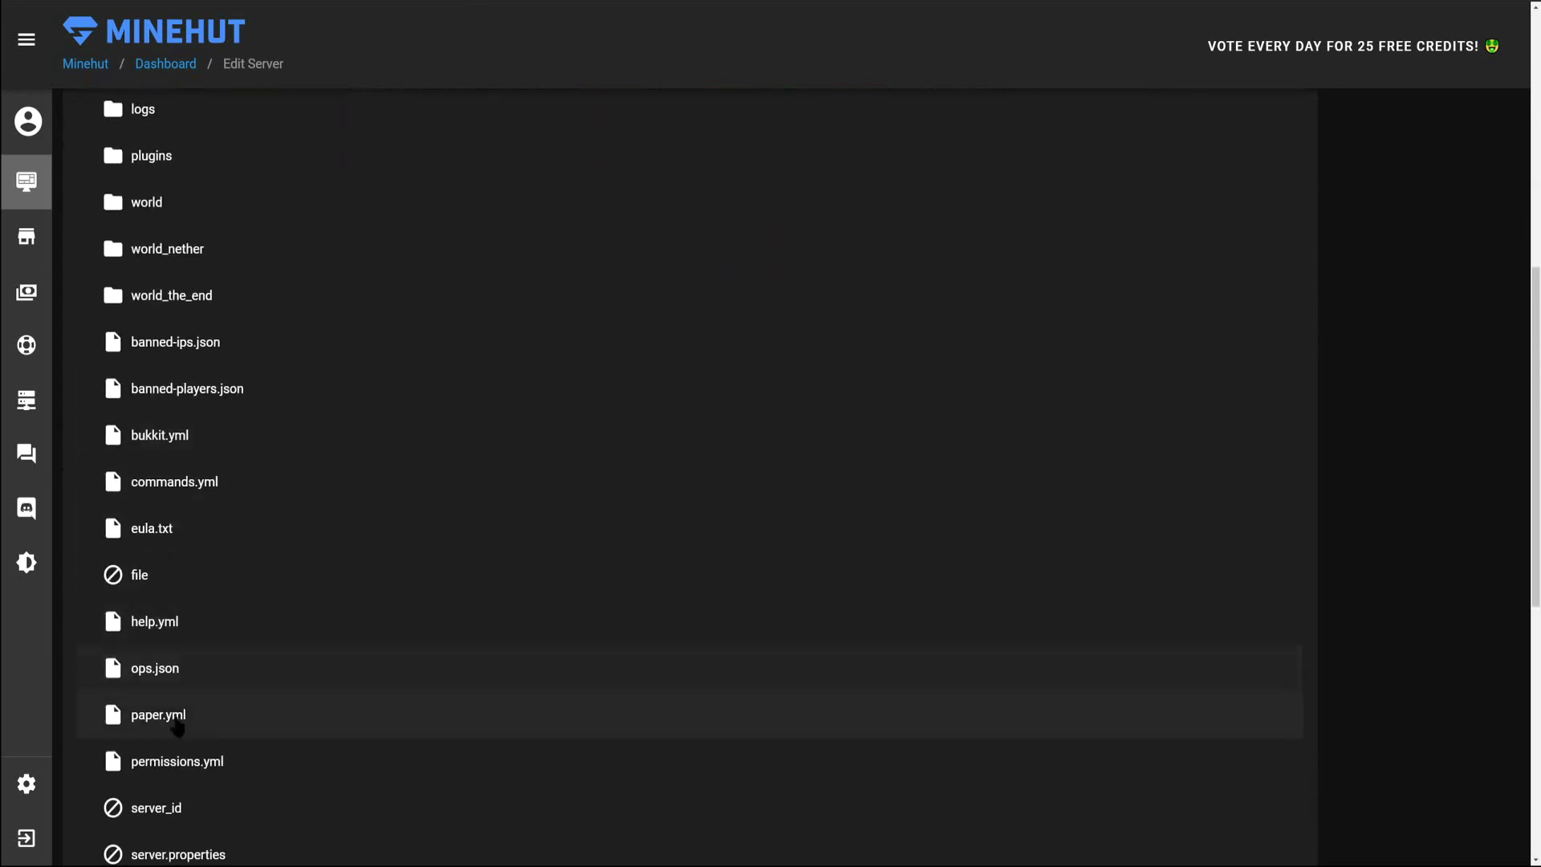
scroll(215, 673, "down", 3)
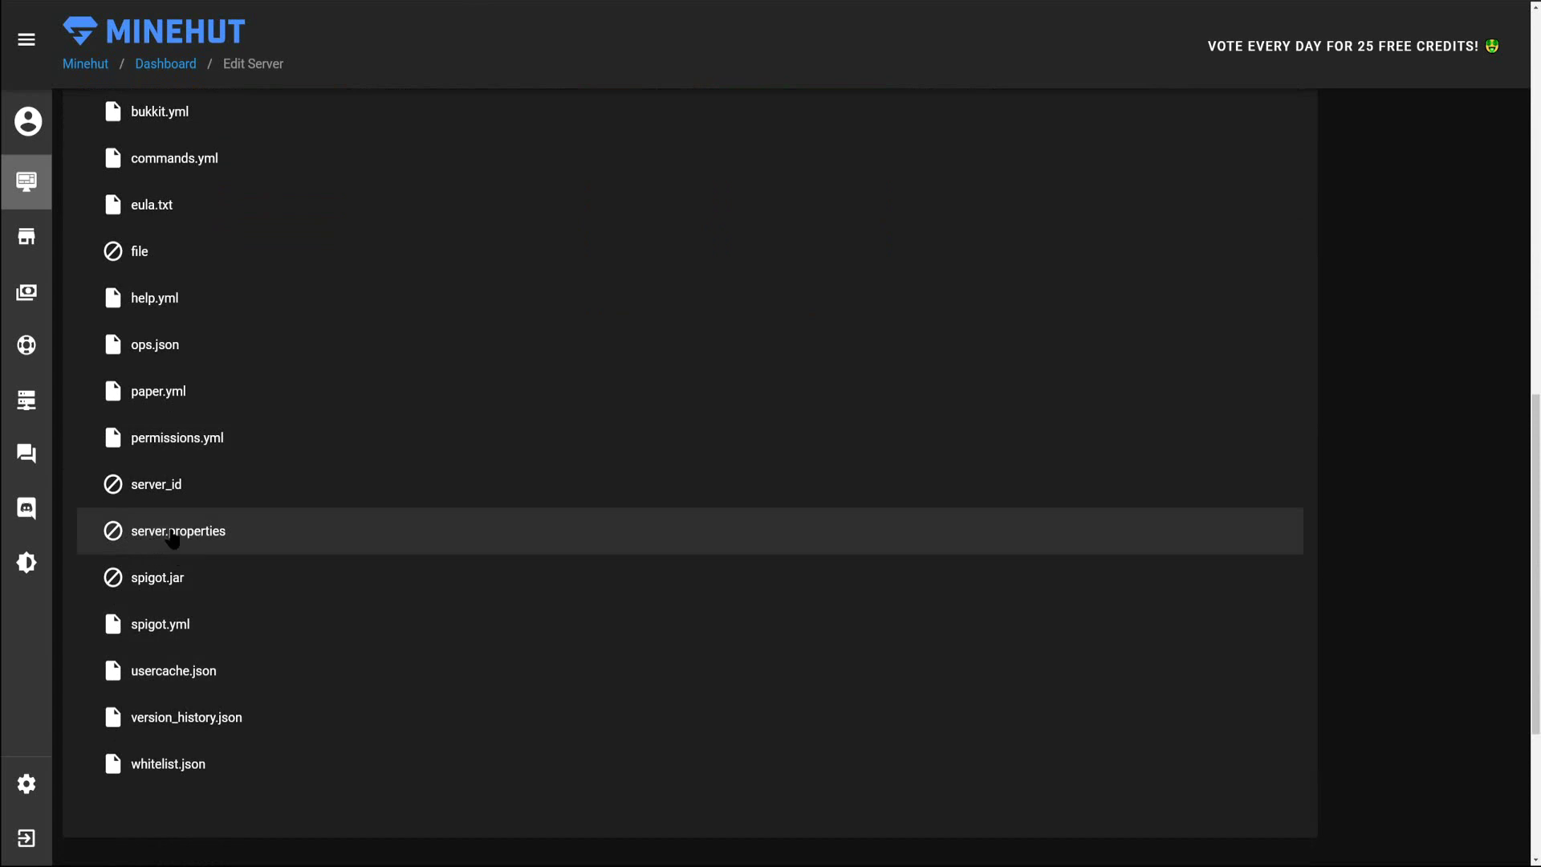
left_click(172, 540)
scroll(506, 518, "up", 10)
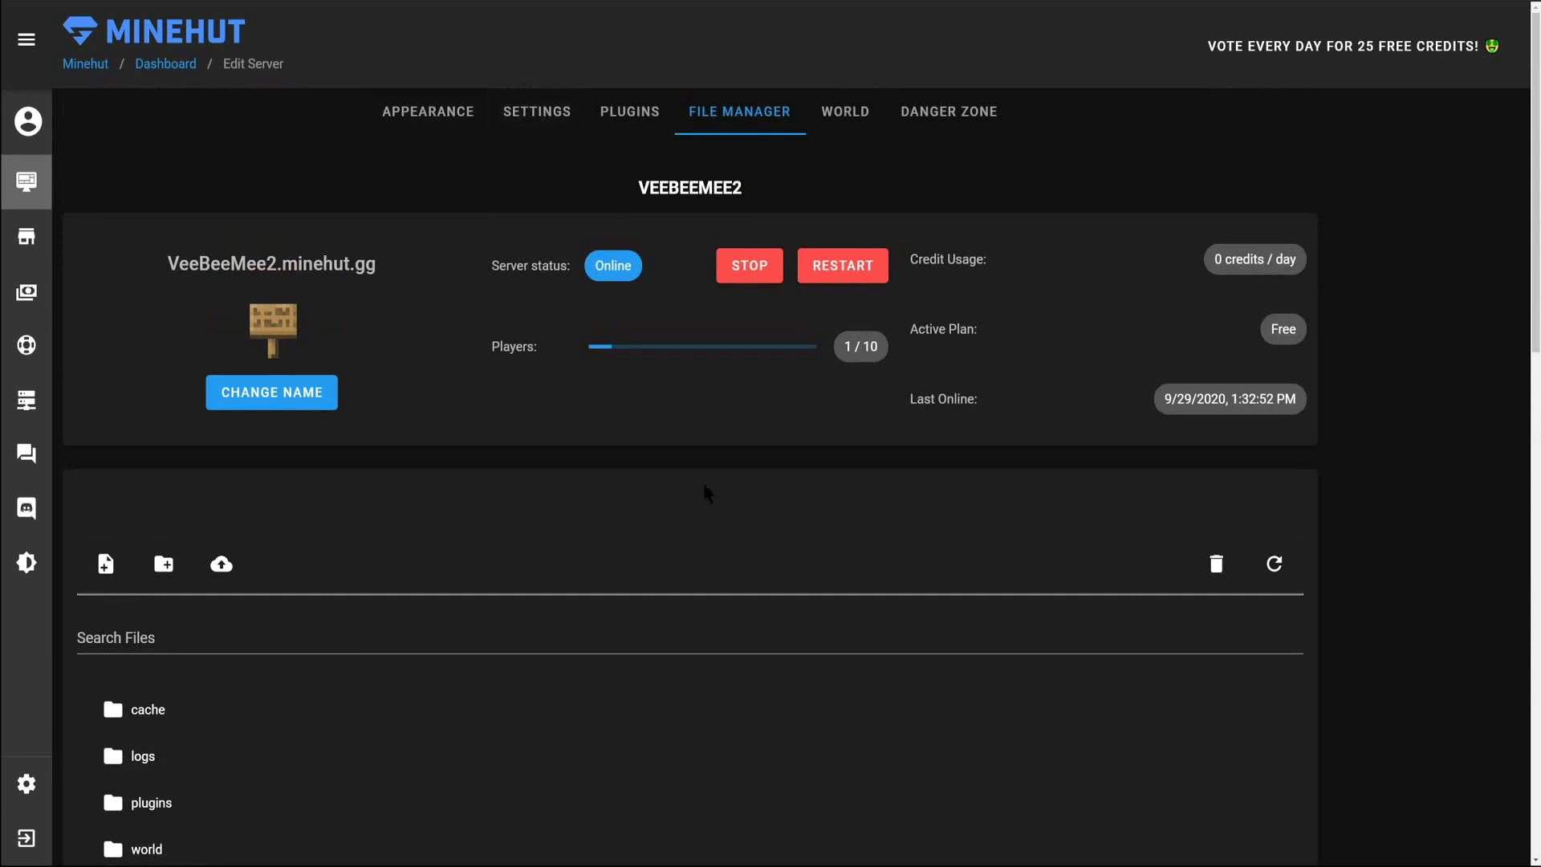
scroll(315, 567, "down", 9)
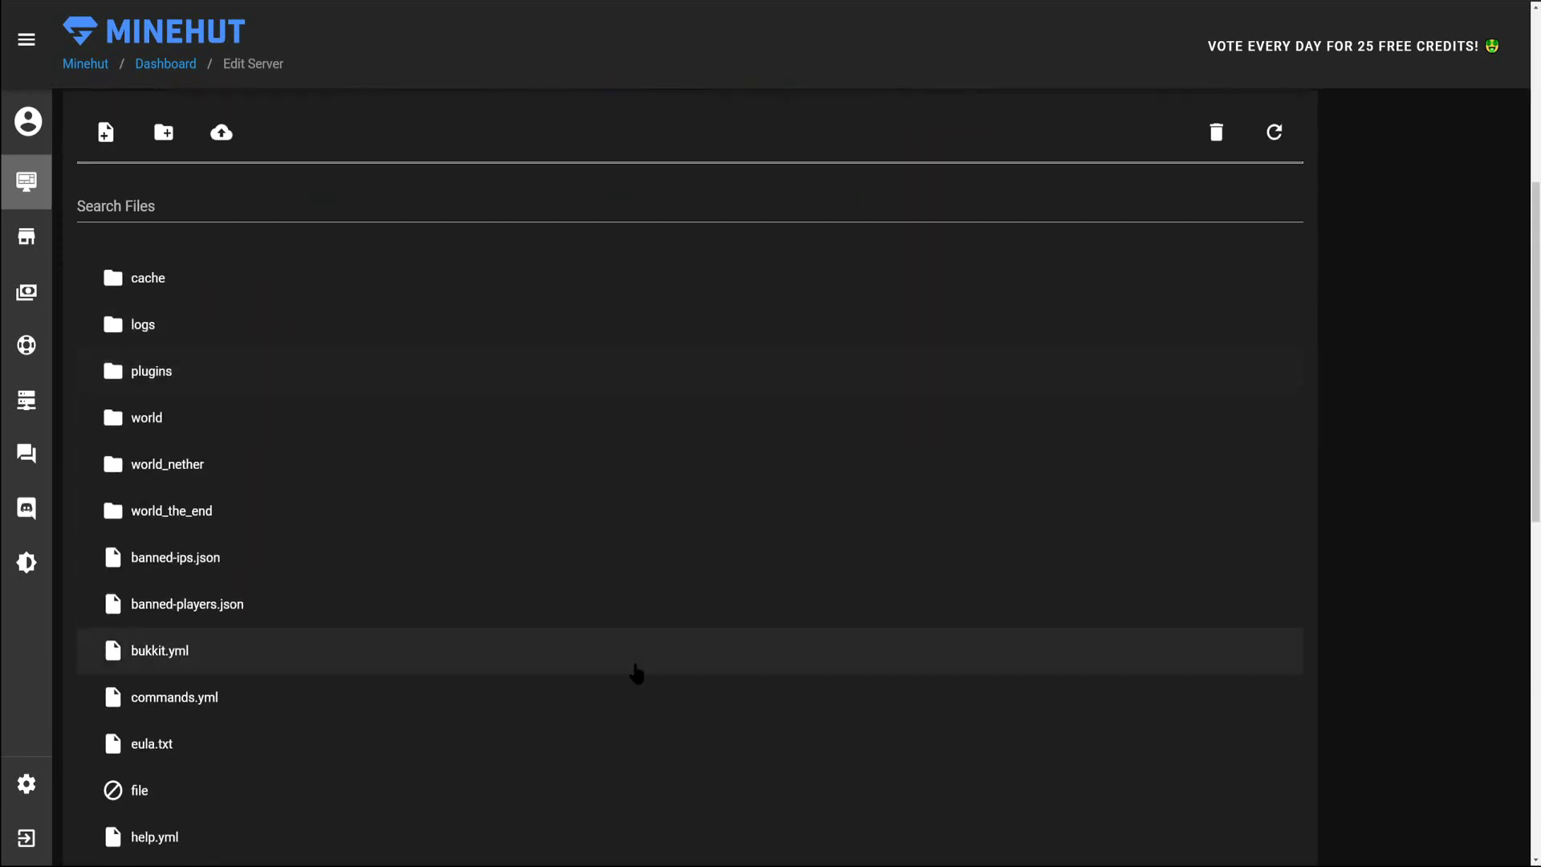
scroll(555, 657, "up", 10)
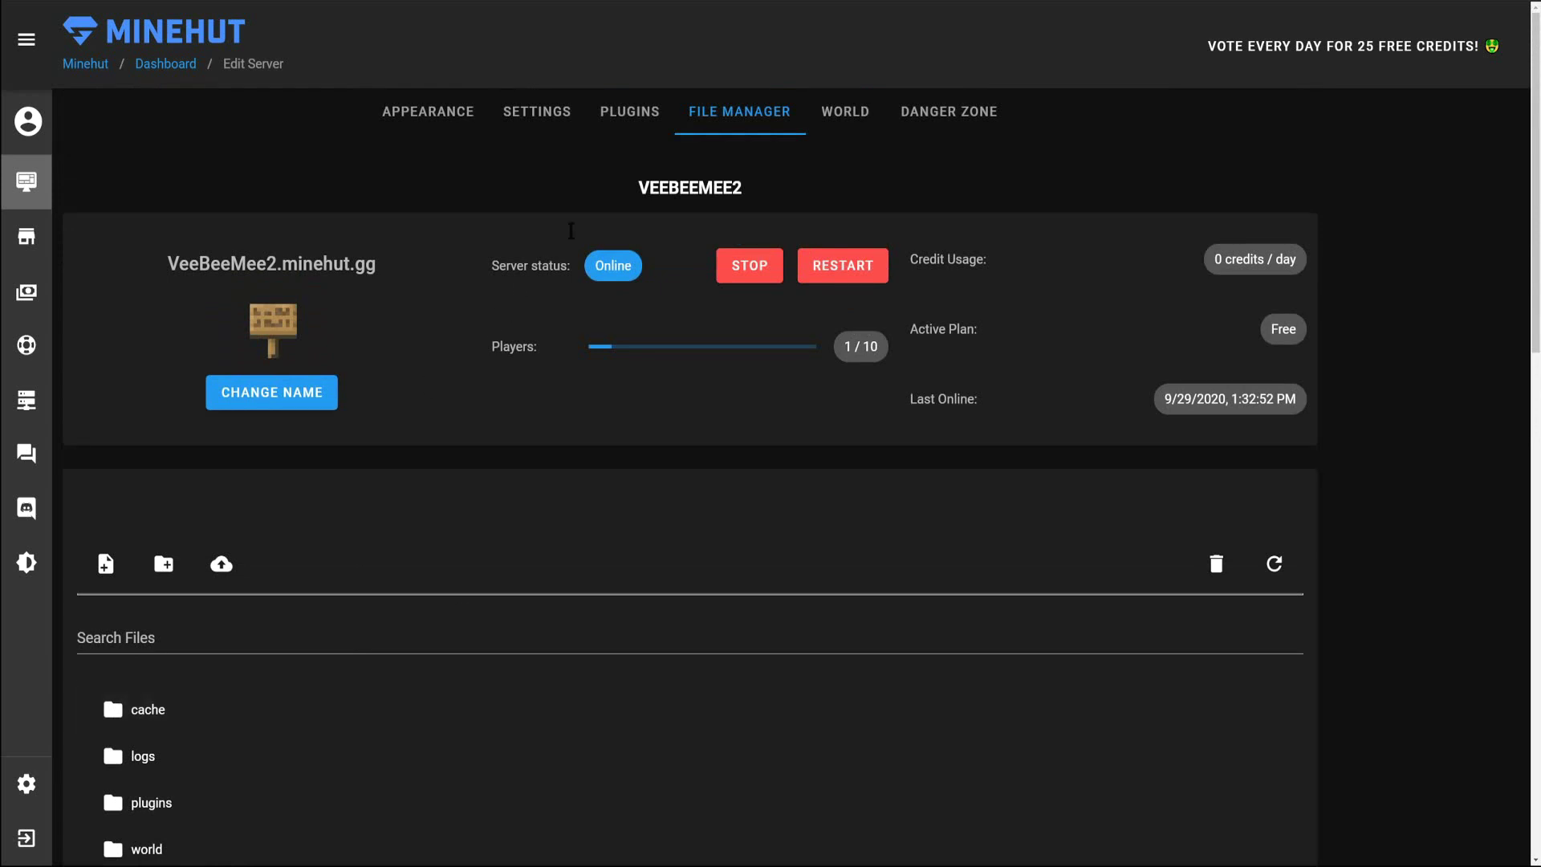
- Search the plugin catalogue for "essentials" and install the EssentialsX plugin on the server
left_click(629, 112)
left_click(192, 537)
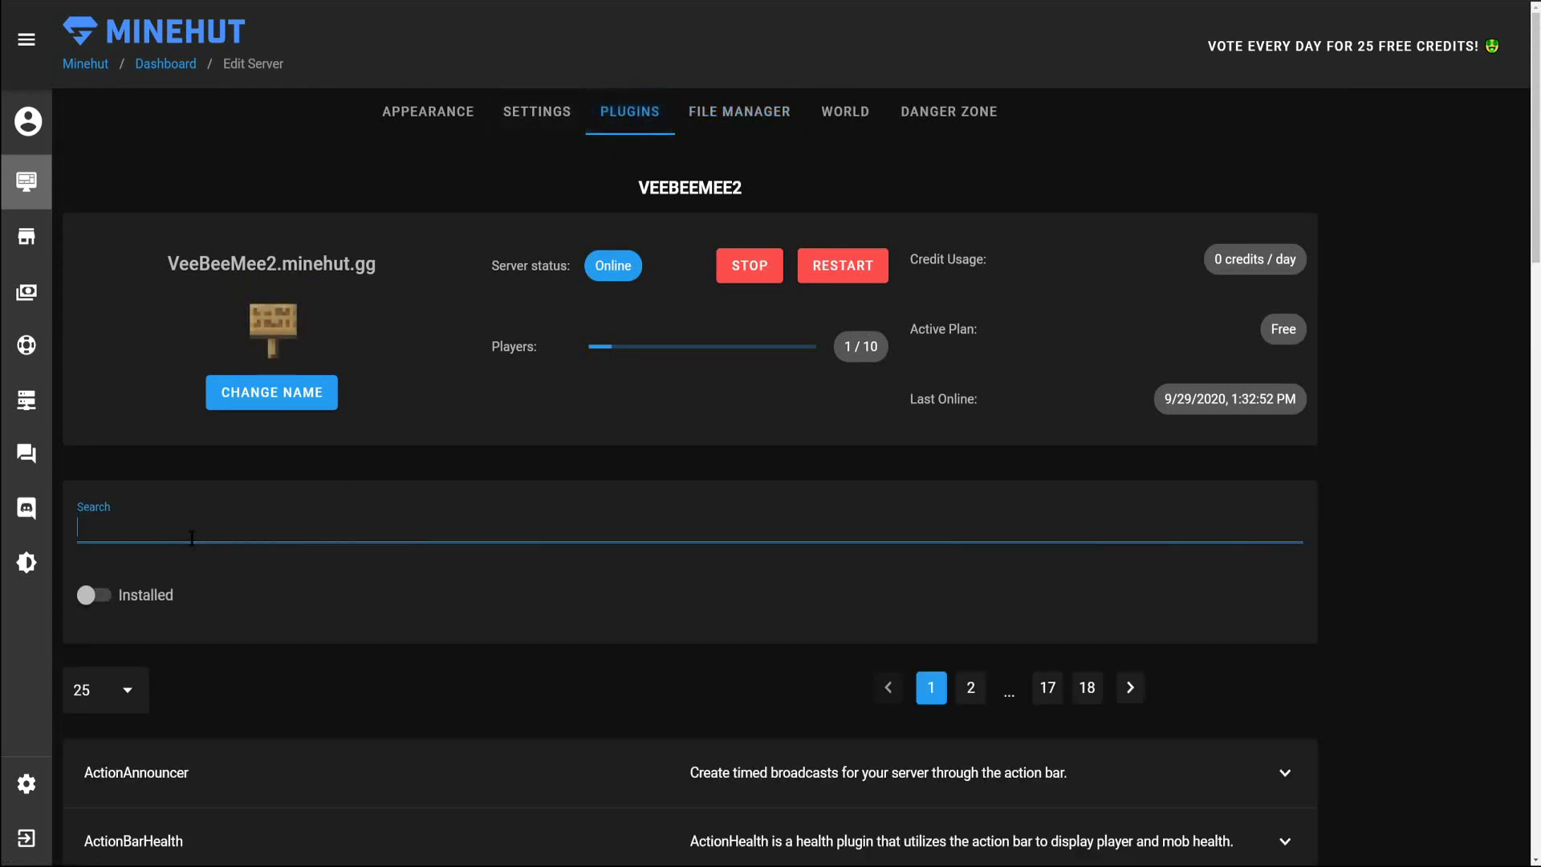
type("essentials")
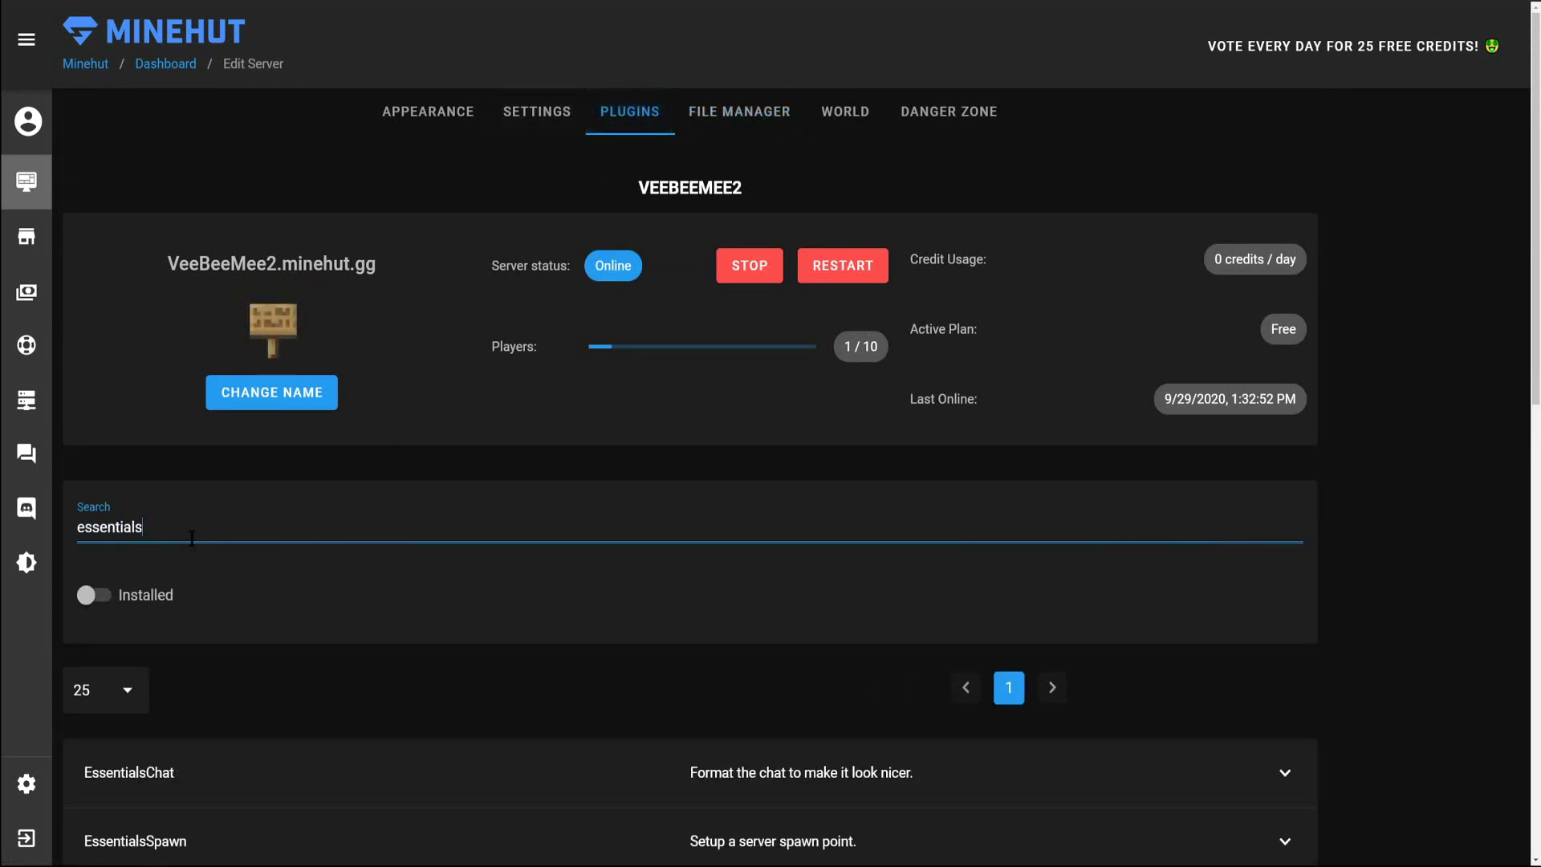
scroll(574, 636, "down", 3)
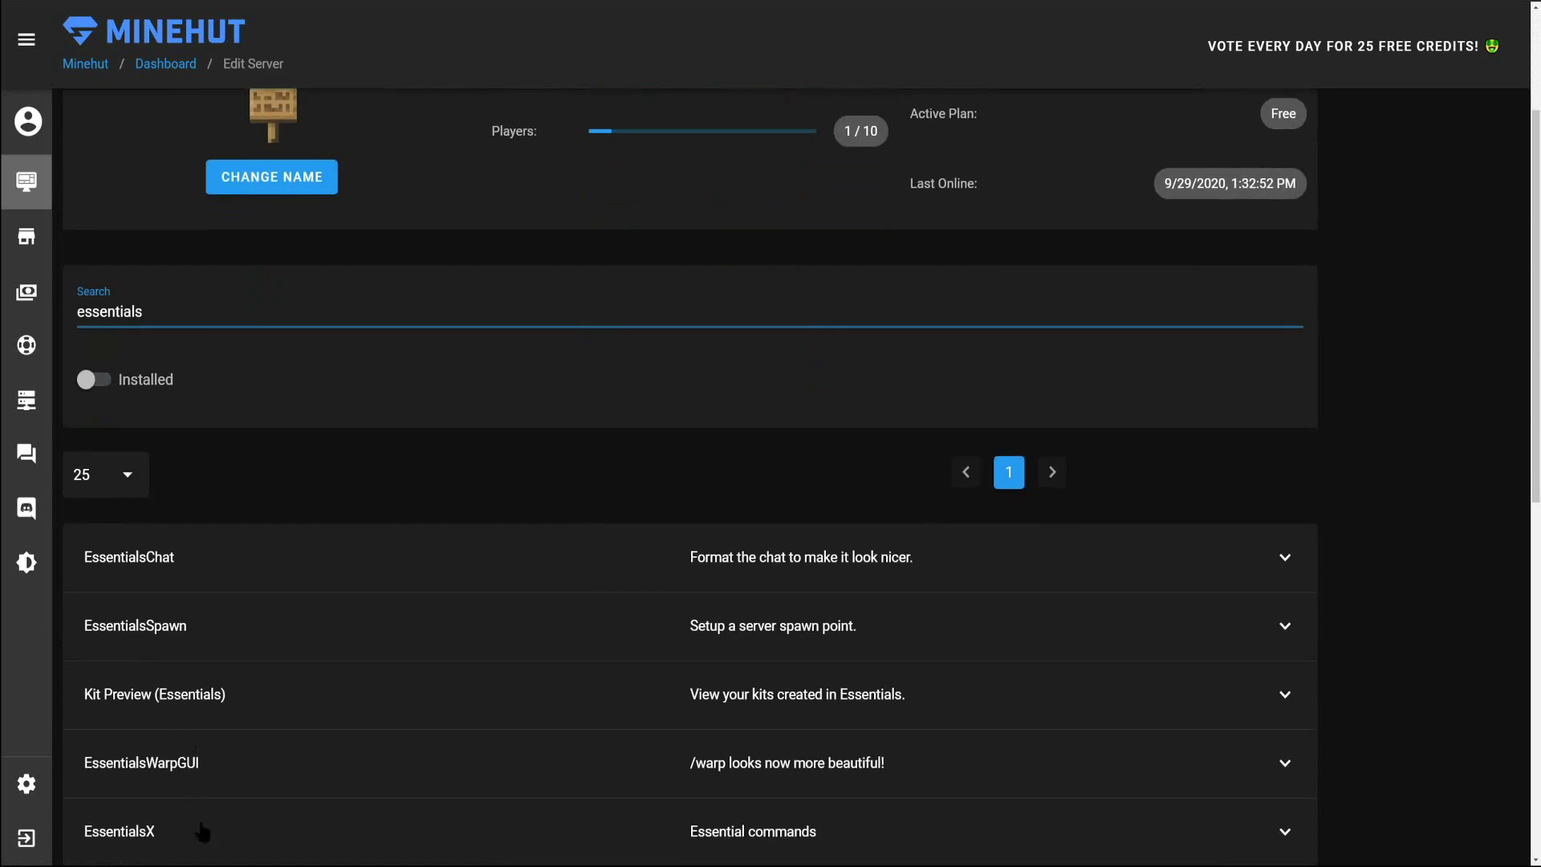
left_click(840, 861)
scroll(839, 860, "down", 5)
left_click(1231, 600)
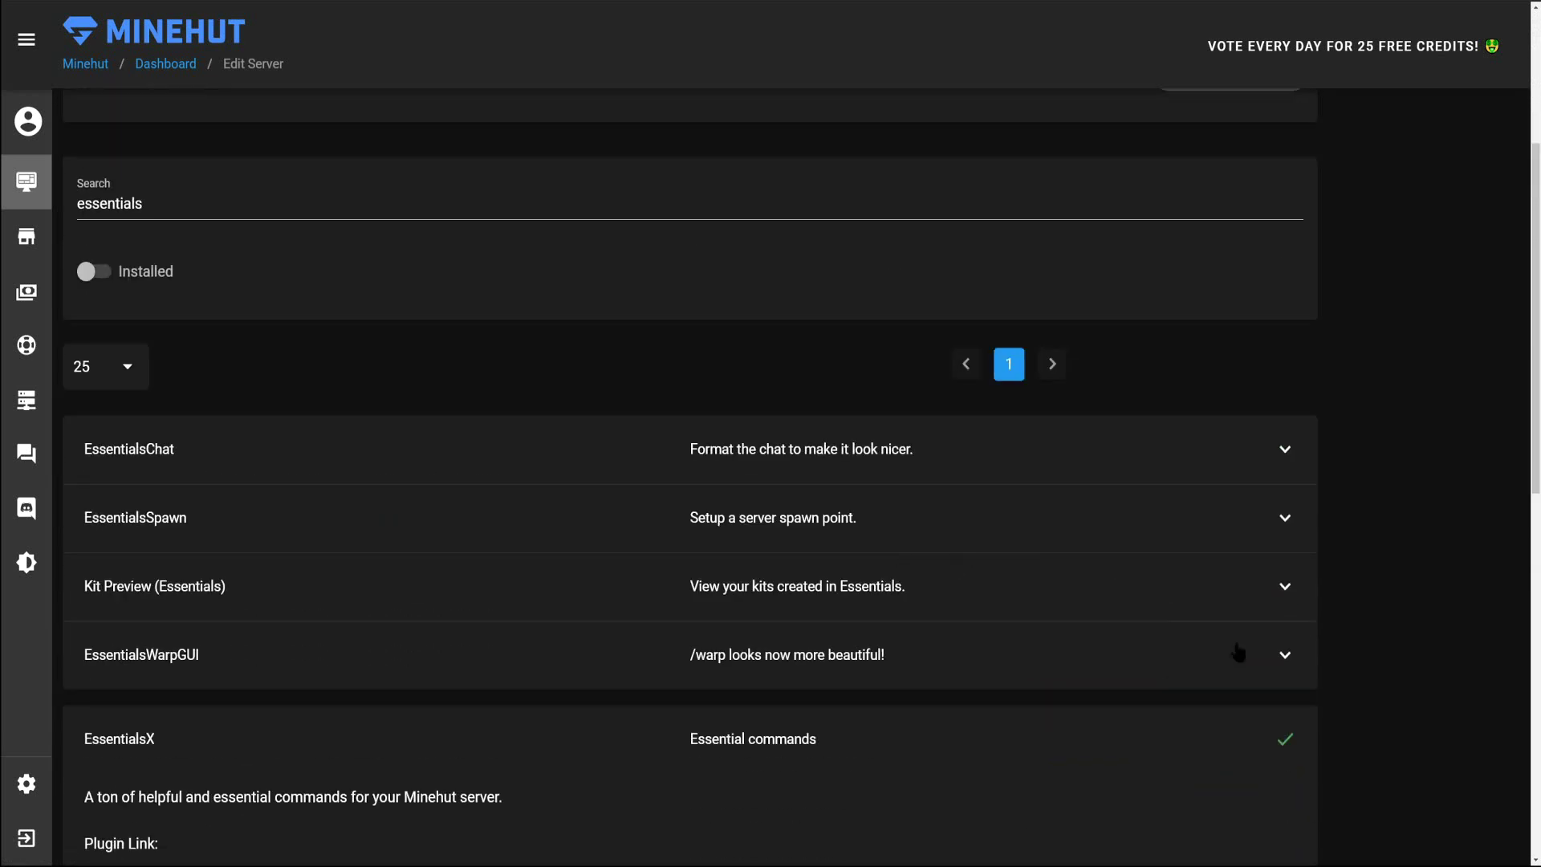
scroll(1008, 594, "down", 5)
scroll(672, 456, "up", 10)
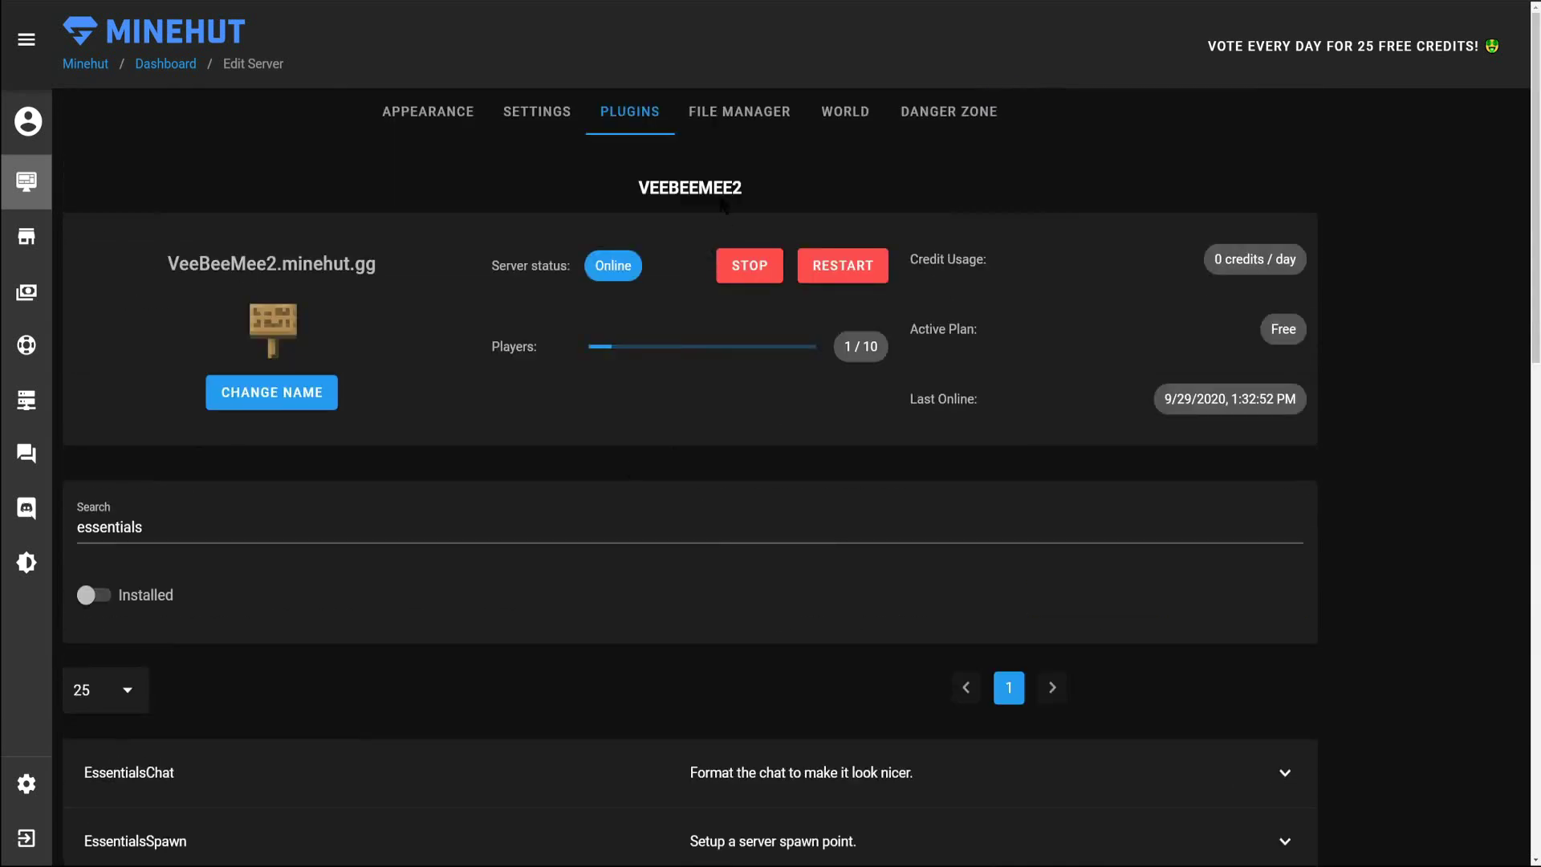
- Open the plugins folder in the server's file manager and check for the Essentials.jar file
left_click(731, 109)
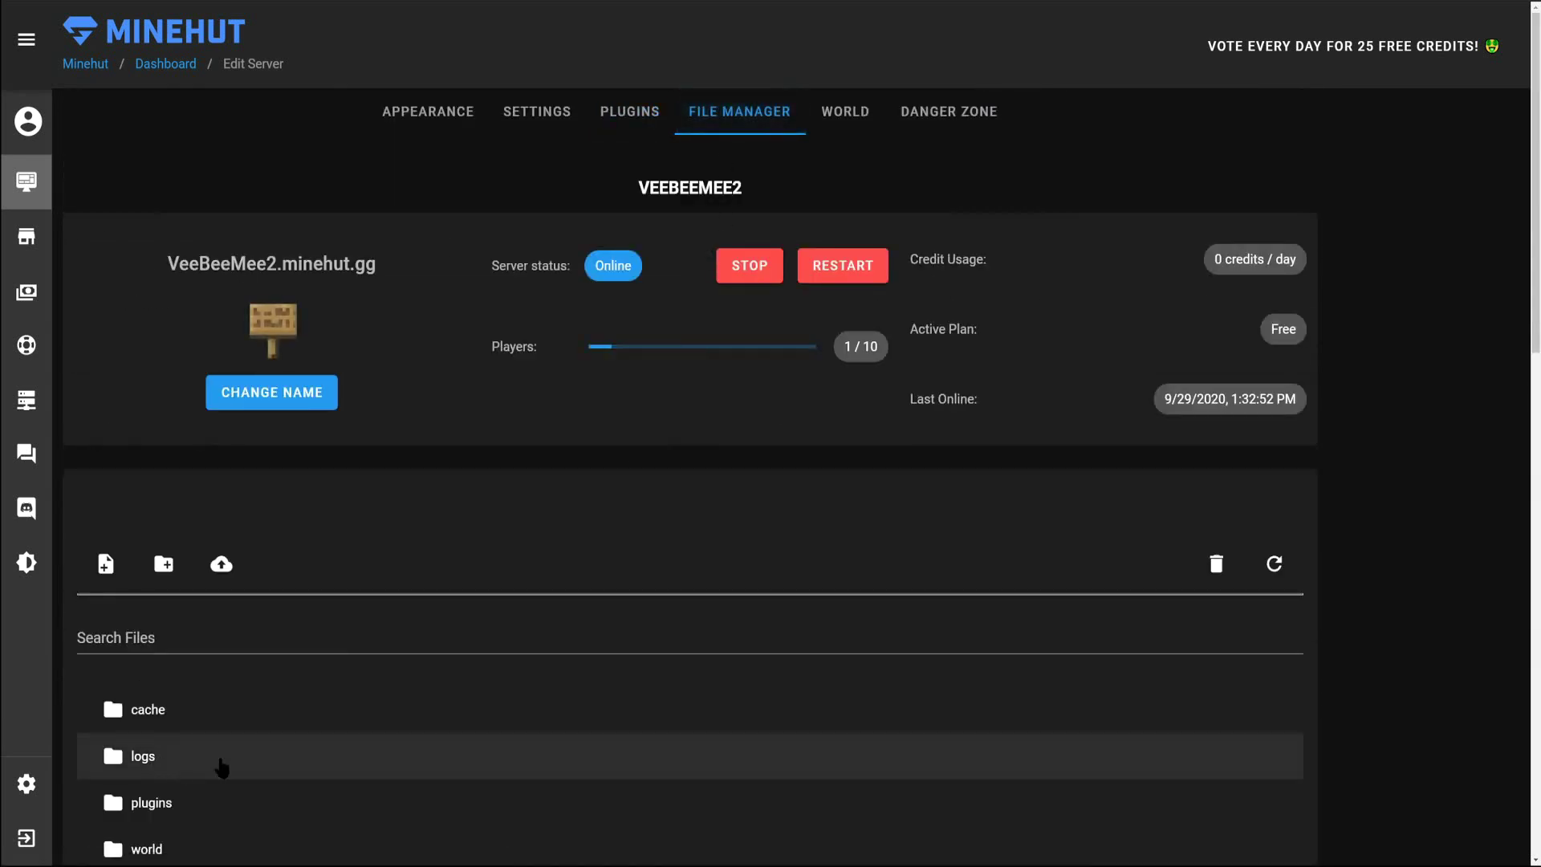
scroll(209, 722, "down", 3)
left_click(179, 591)
scroll(161, 562, "down", 3)
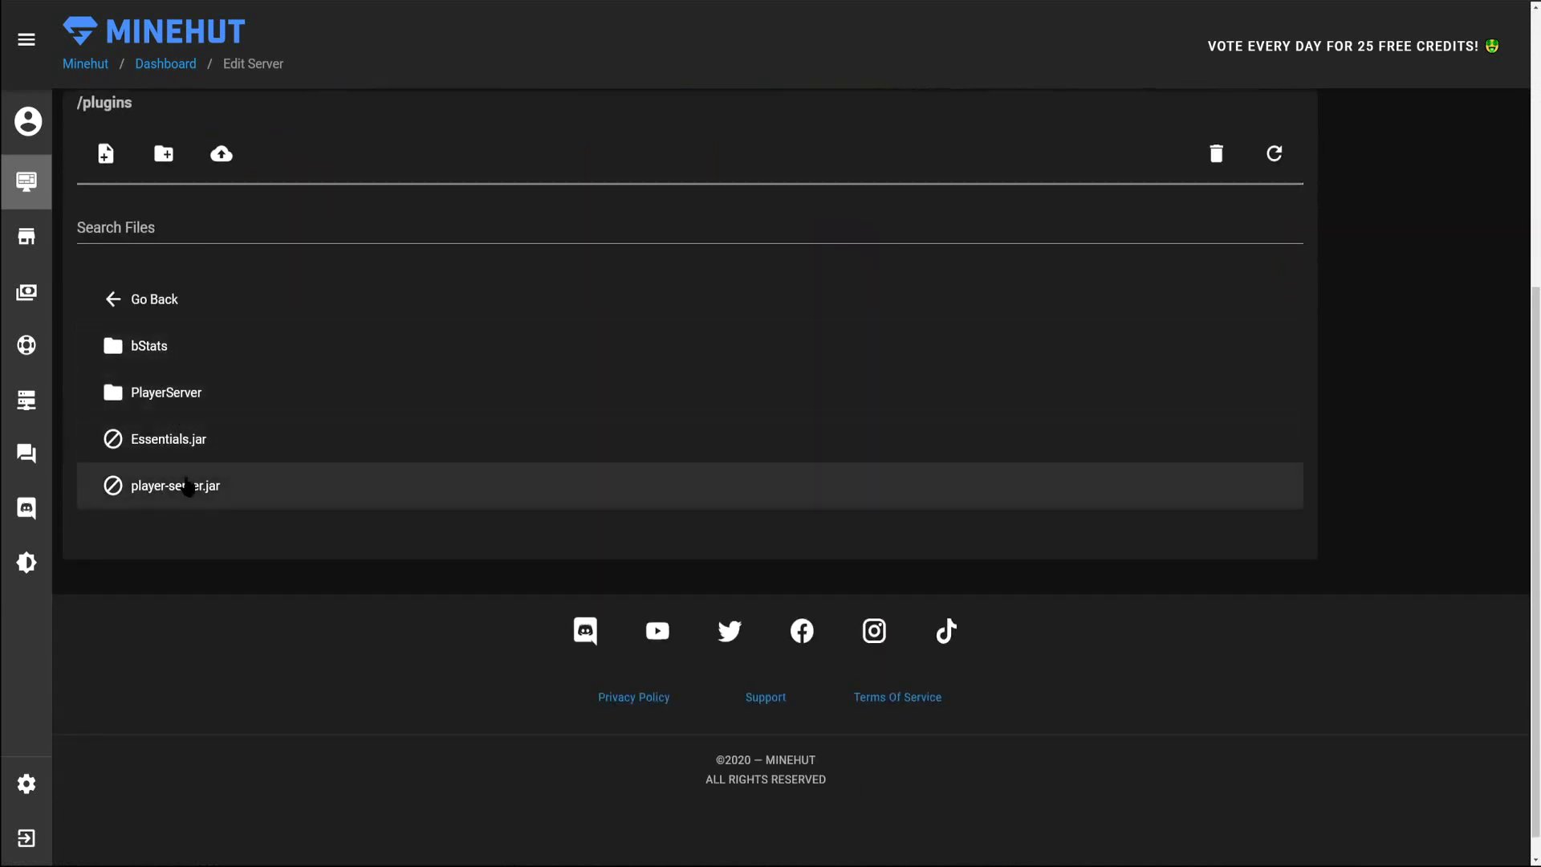
scroll(655, 611, "up", 5)
- Examine the server's world save, reset, seed and upload options, and the hibernate, reset and repair actions in the Danger Zone
left_click(846, 110)
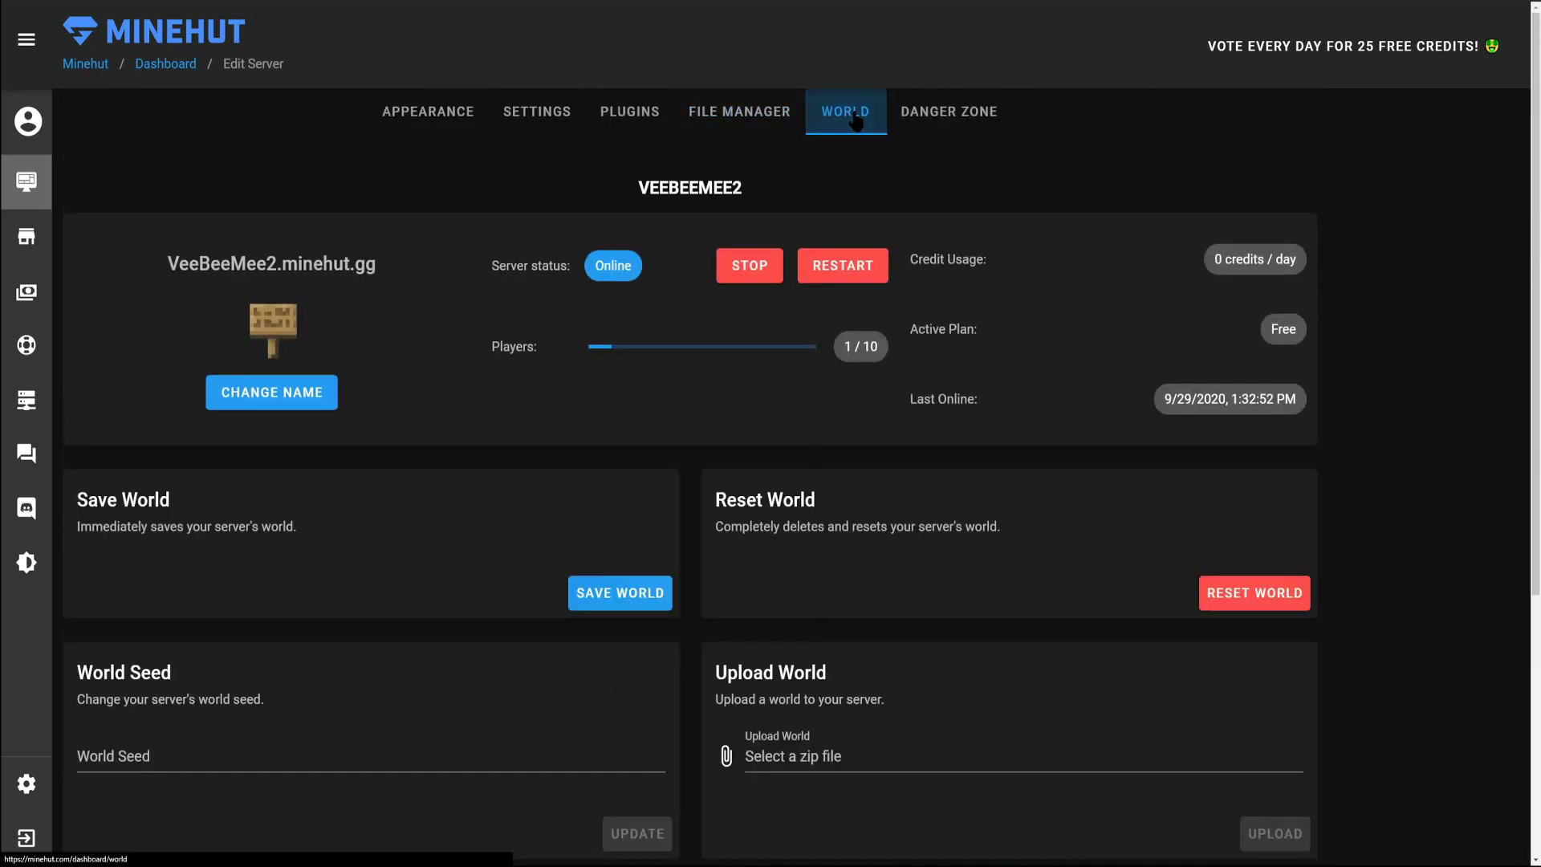
scroll(443, 453, "down", 2)
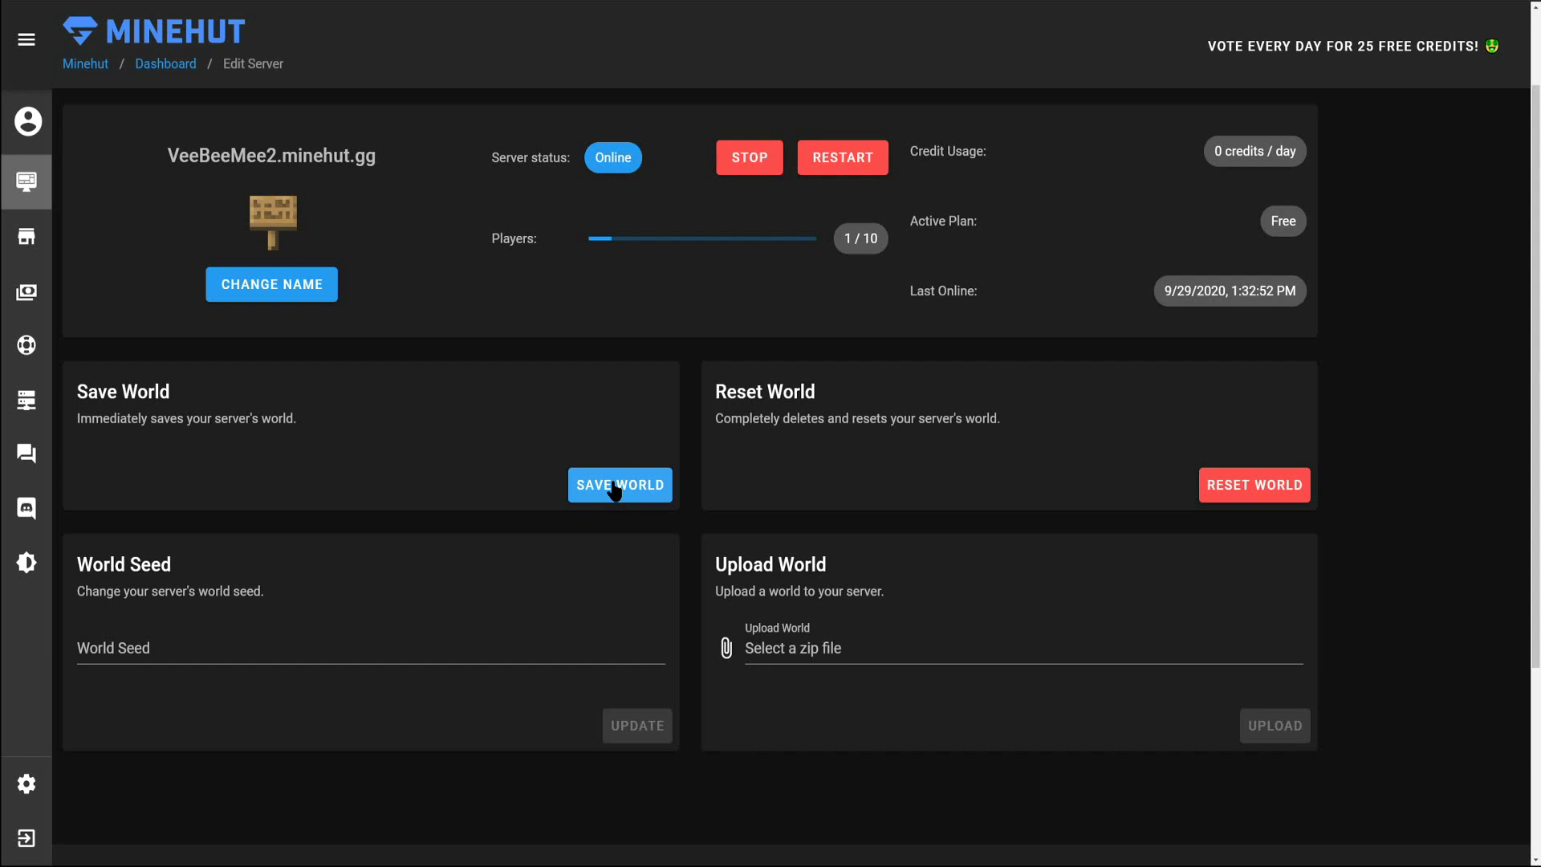
left_click(132, 657)
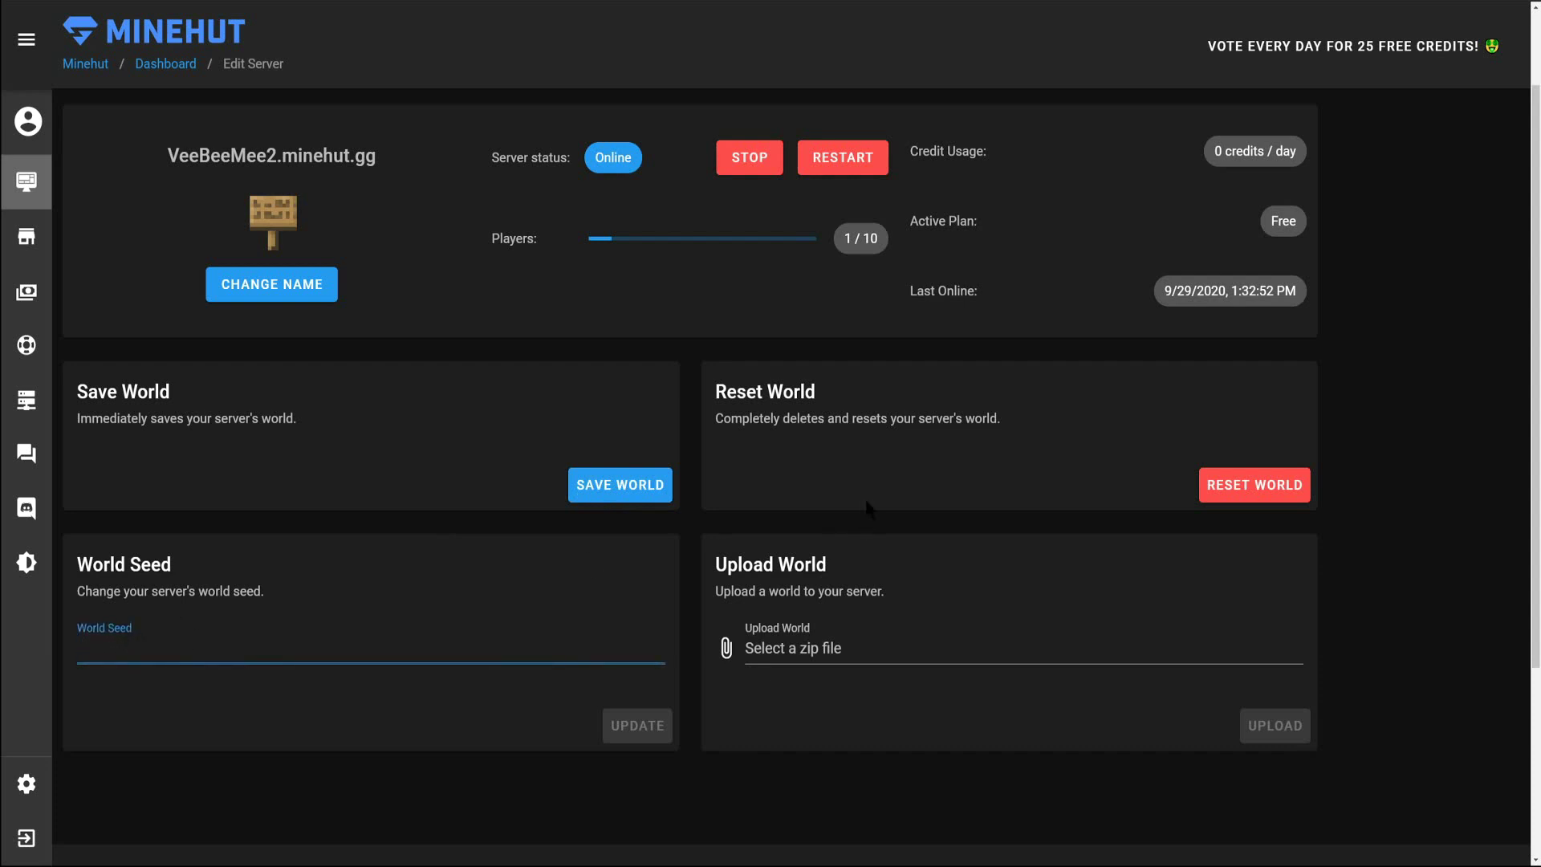
left_click(809, 392)
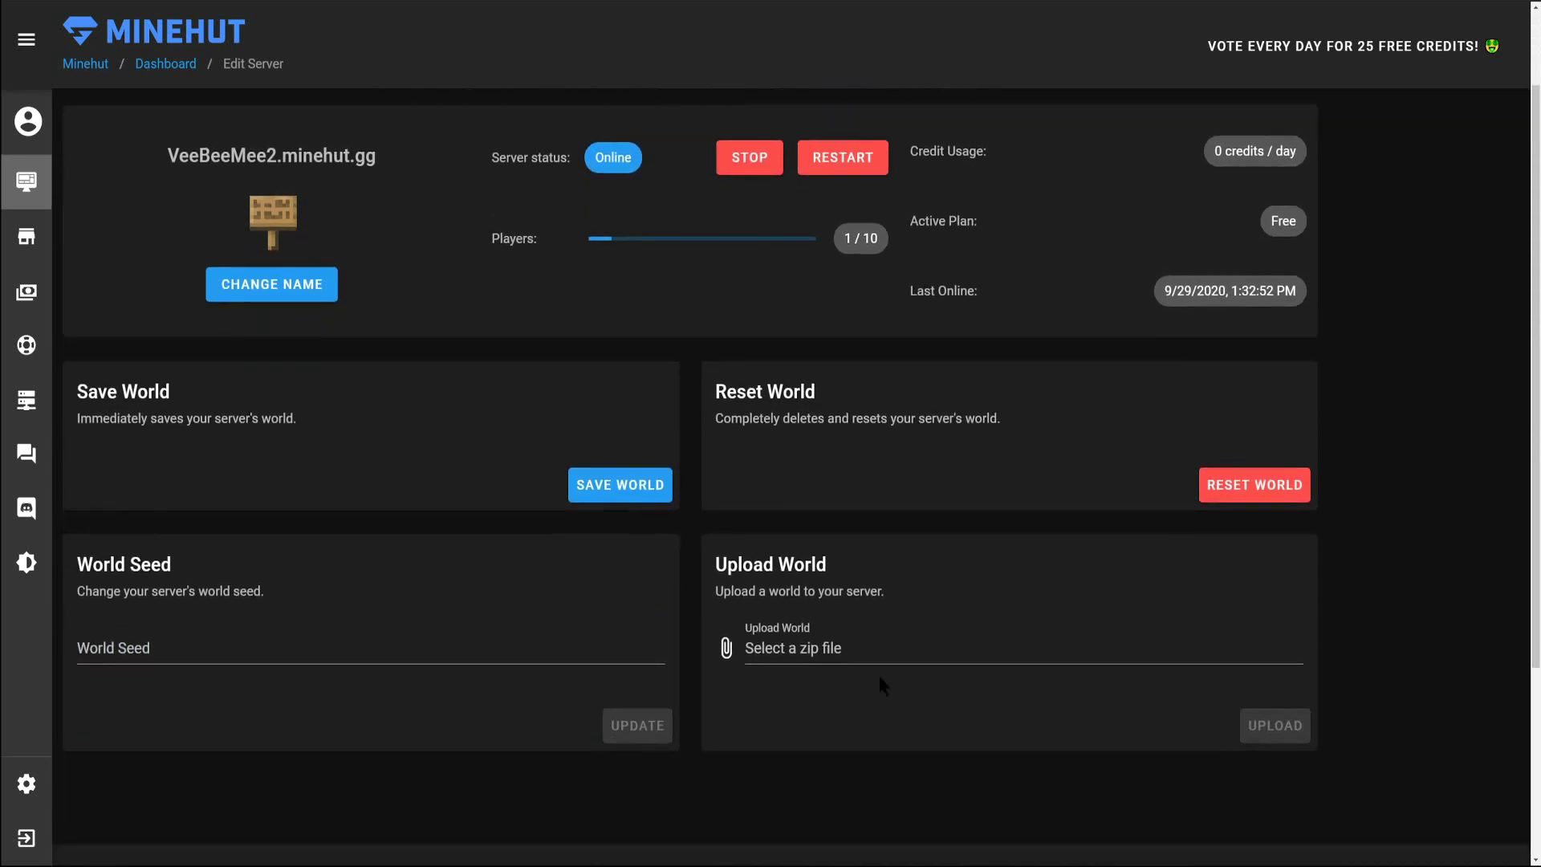
left_click(825, 644)
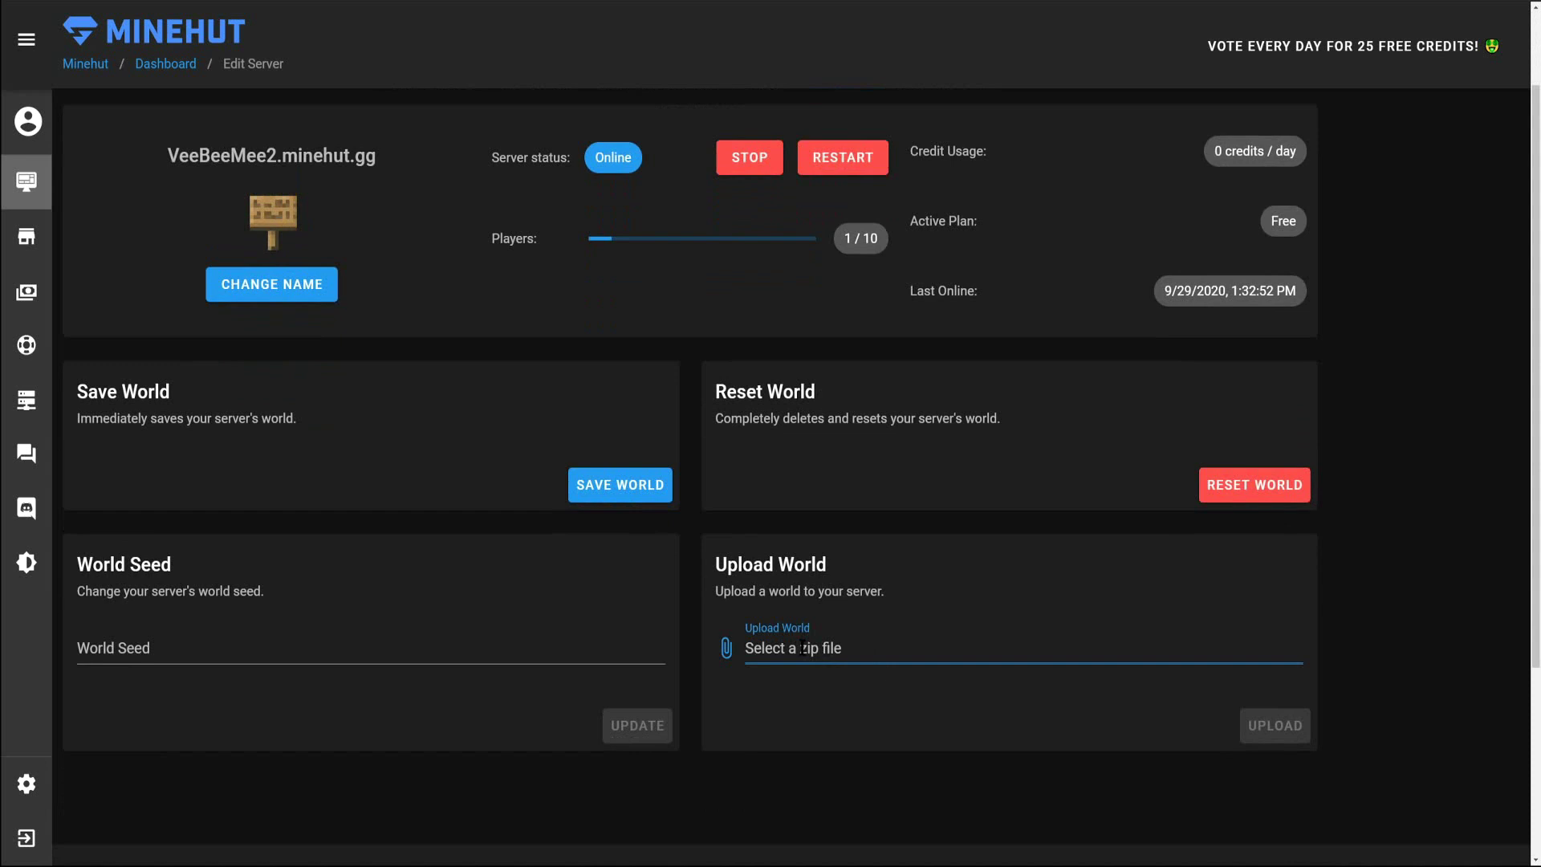
scroll(923, 611, "up", 2)
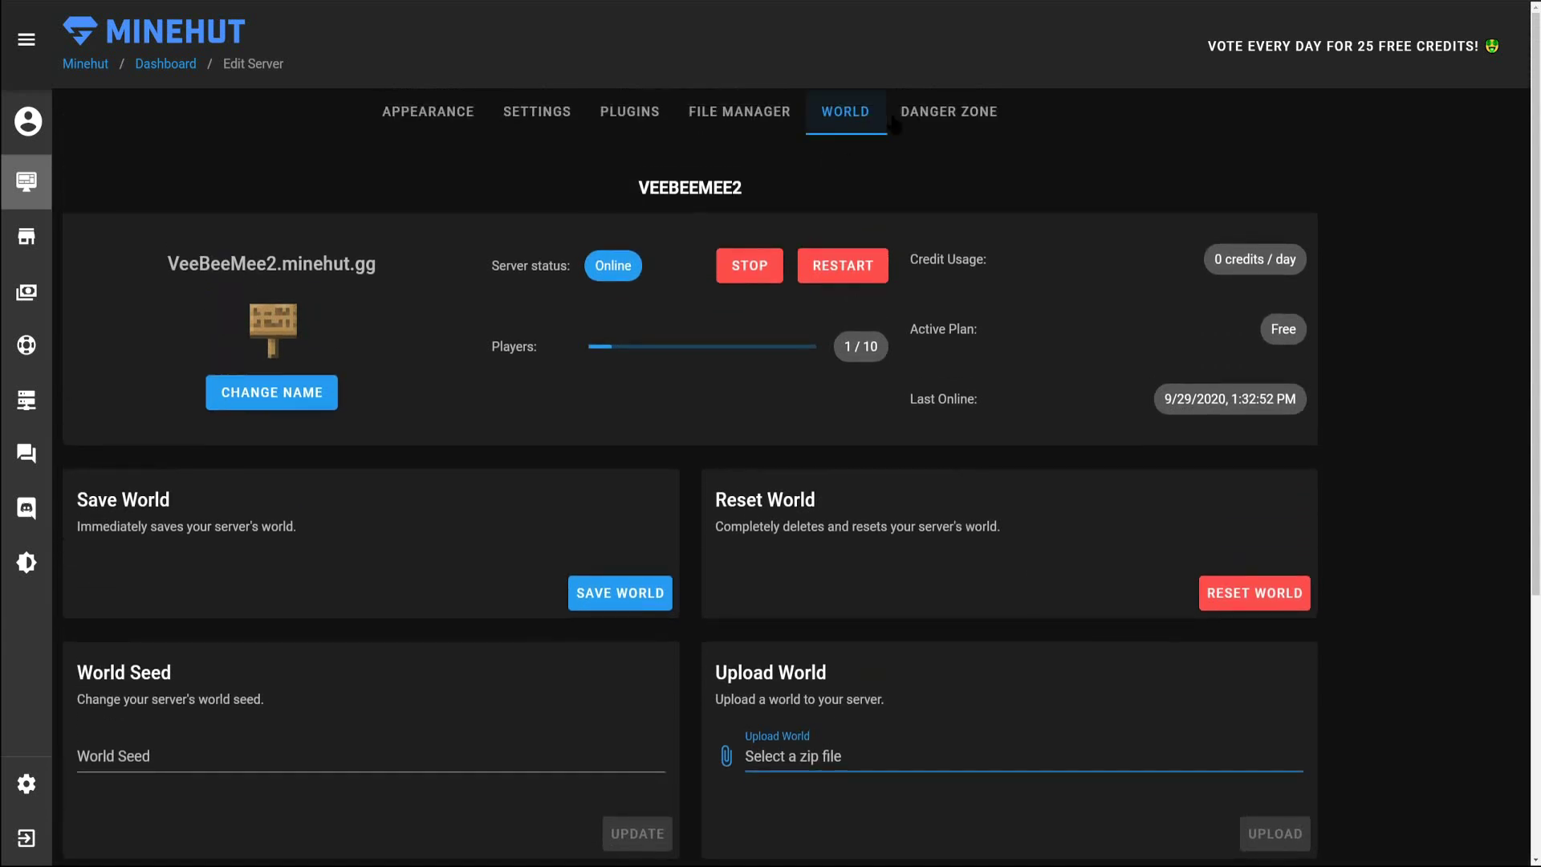
left_click(956, 113)
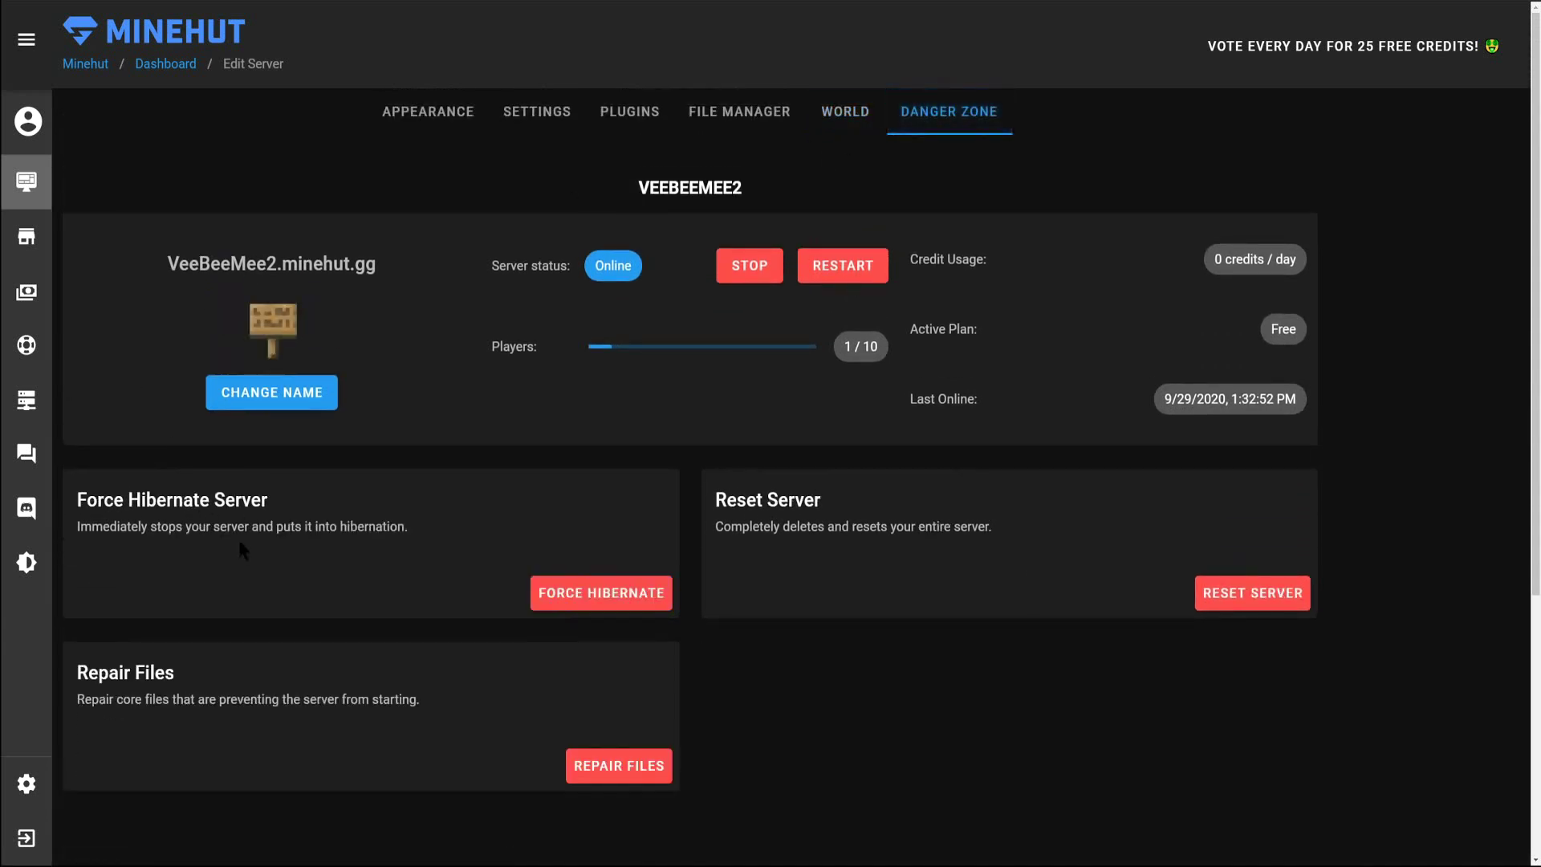
scroll(240, 544, "down", 1)
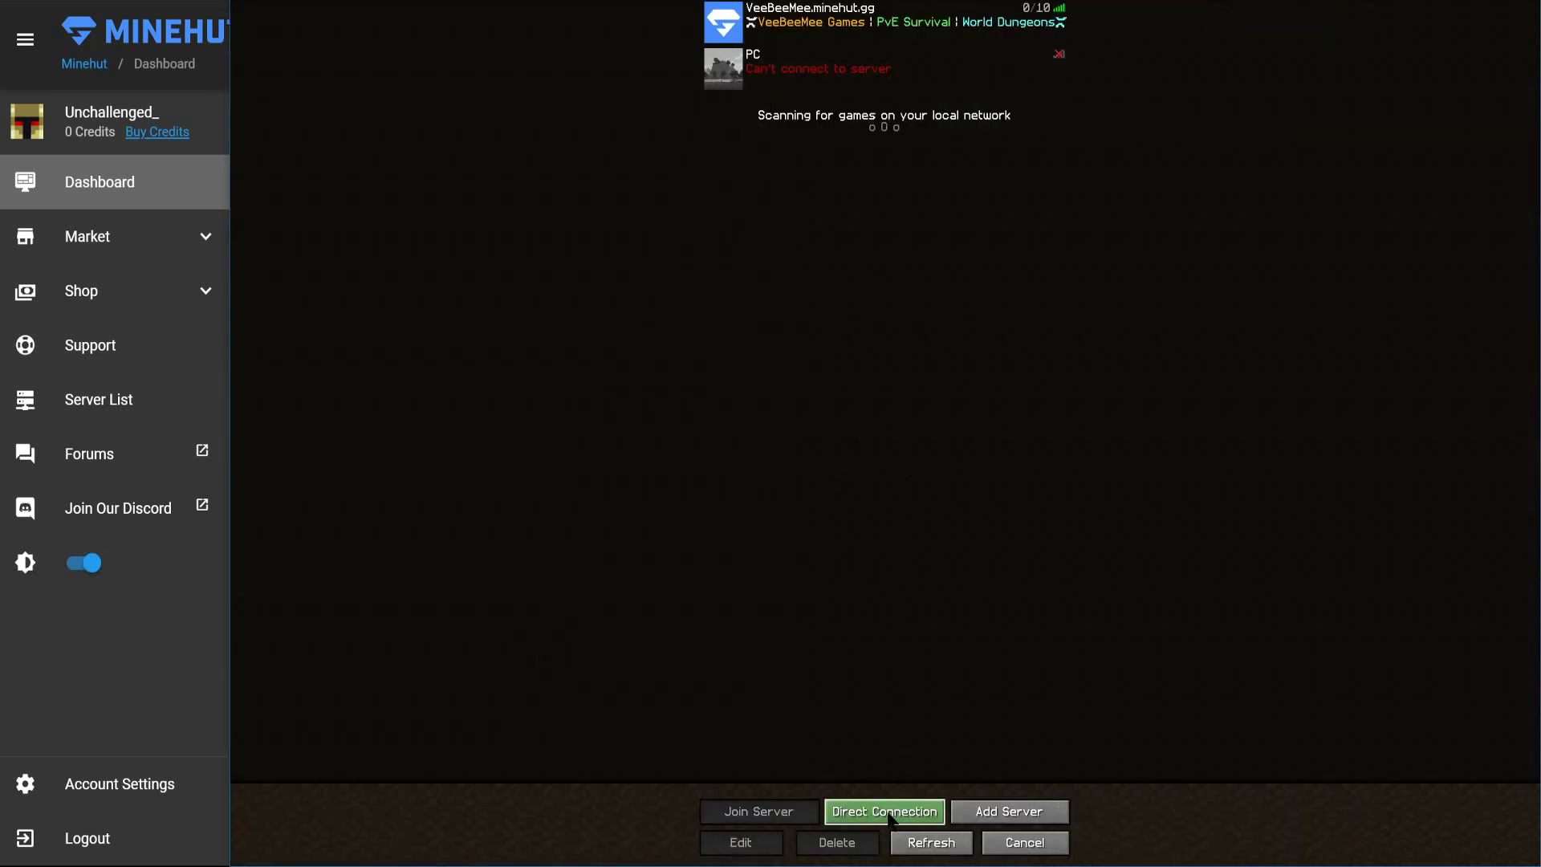
- Add a server to Minecraft's multiplayer list with VeeBeeMee2.minehut.gg as both its name and its address
left_click(992, 819)
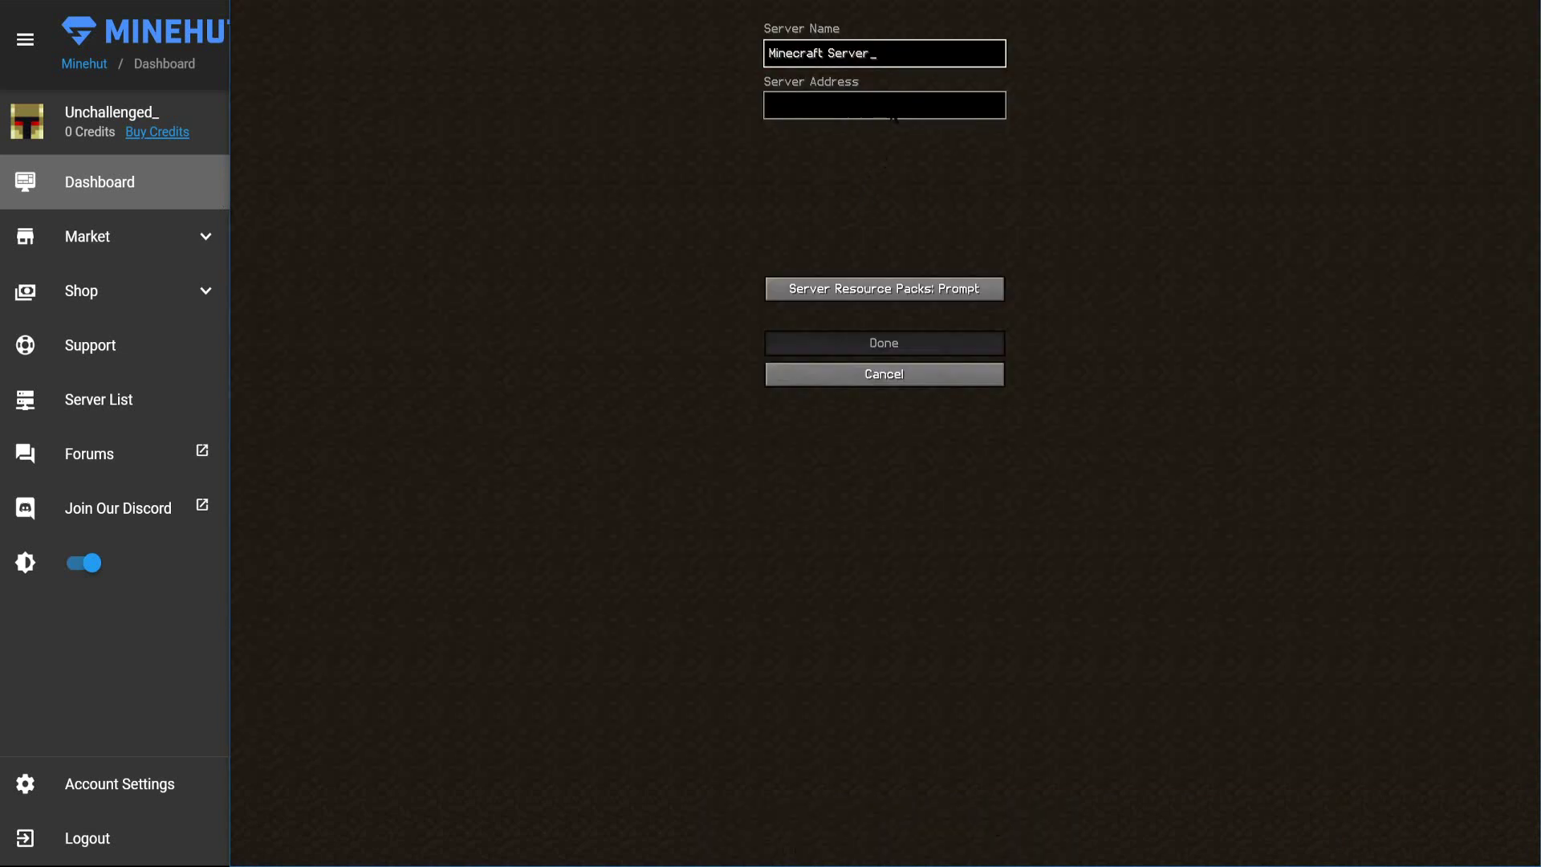
key("ctrl+a")
key("BackSpace")
key("ctrl+a")
key("ctrl+c")
key("Tab")
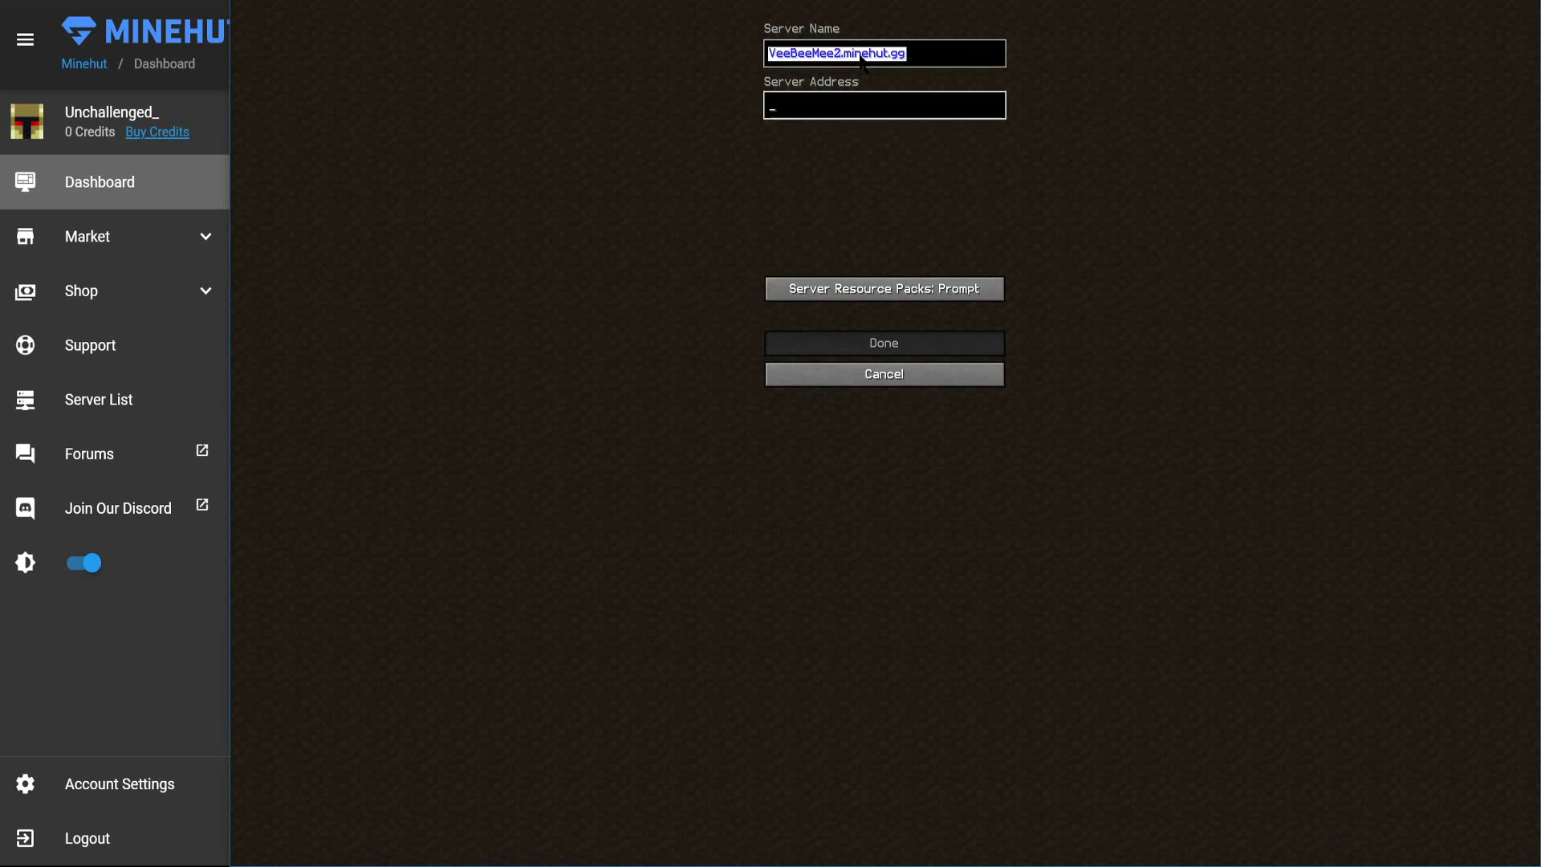
key("ctrl+v")
left_click(931, 347)
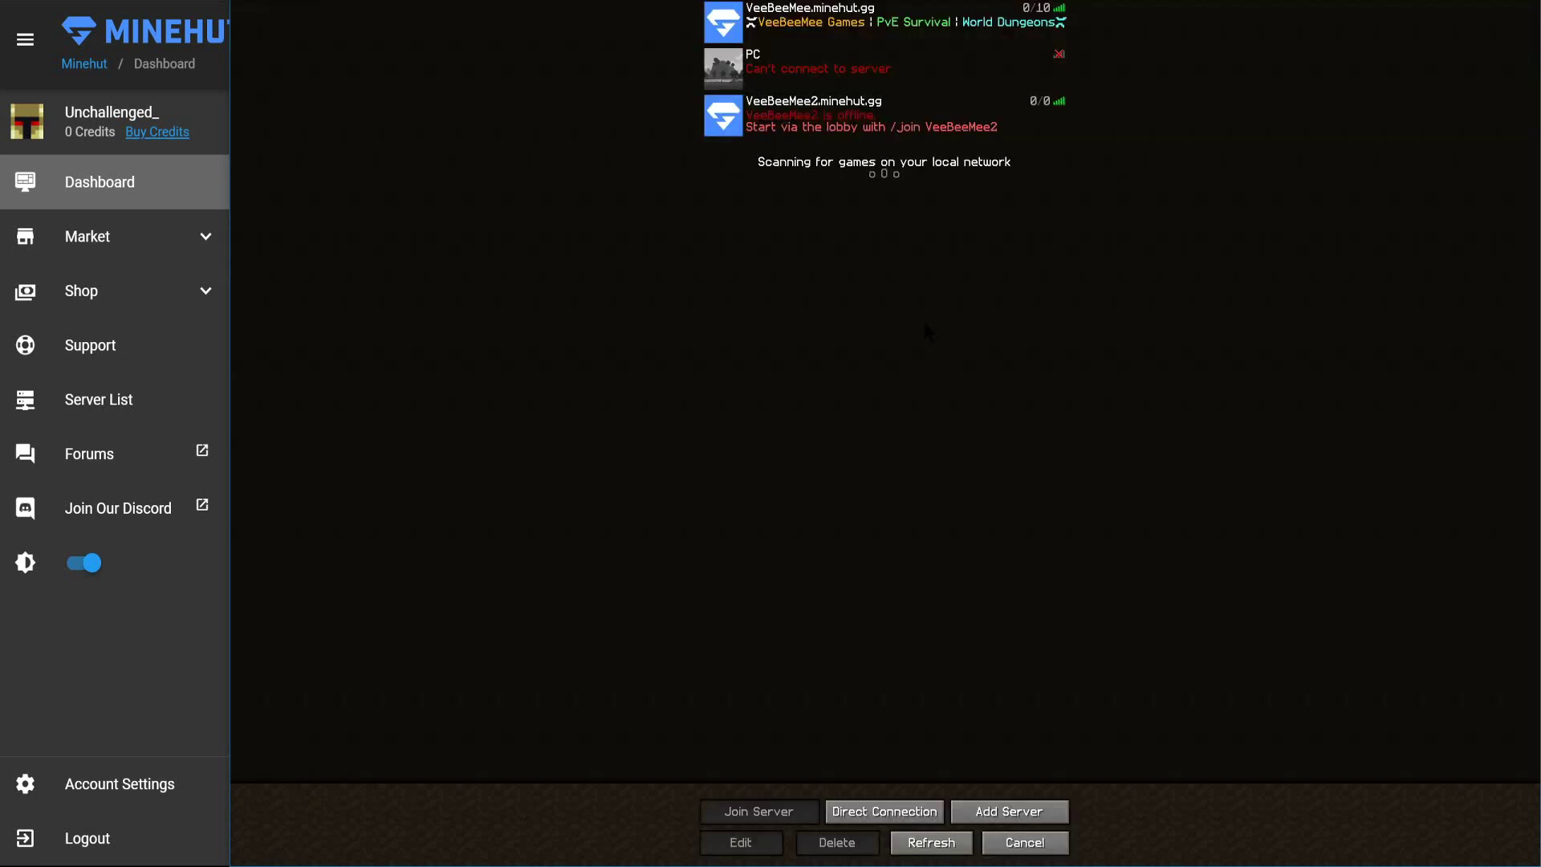
- Connect to the VeeBeeMee2.minehut.gg entry and use the /join command in the lobby chat to enter veebeemee2
mouse_move(722, 115)
left_click(729, 118)
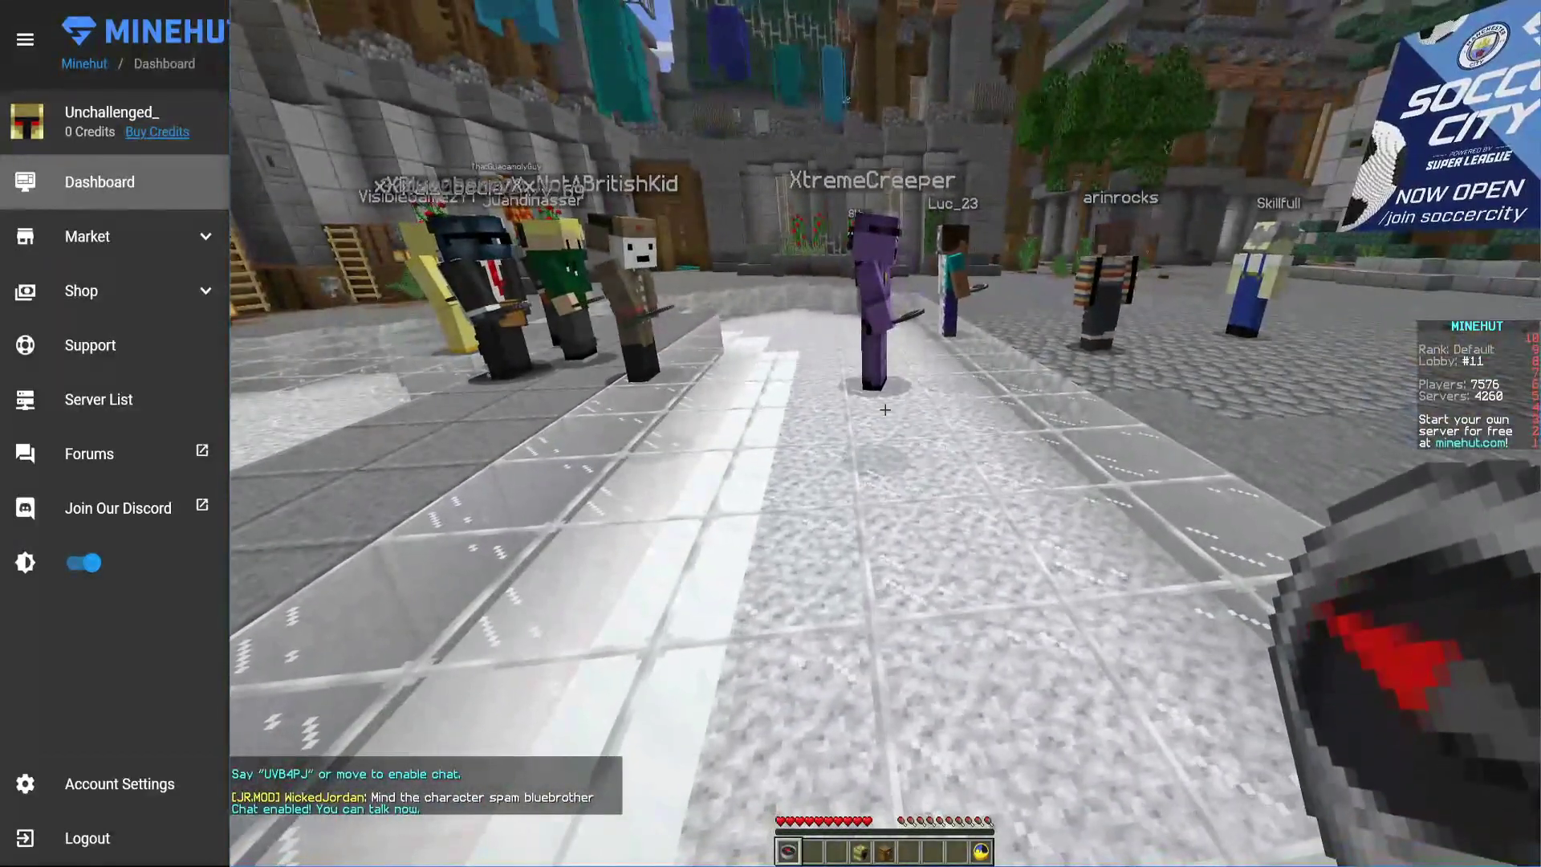
key("slash")
type("kick")
type("join veebeemee")
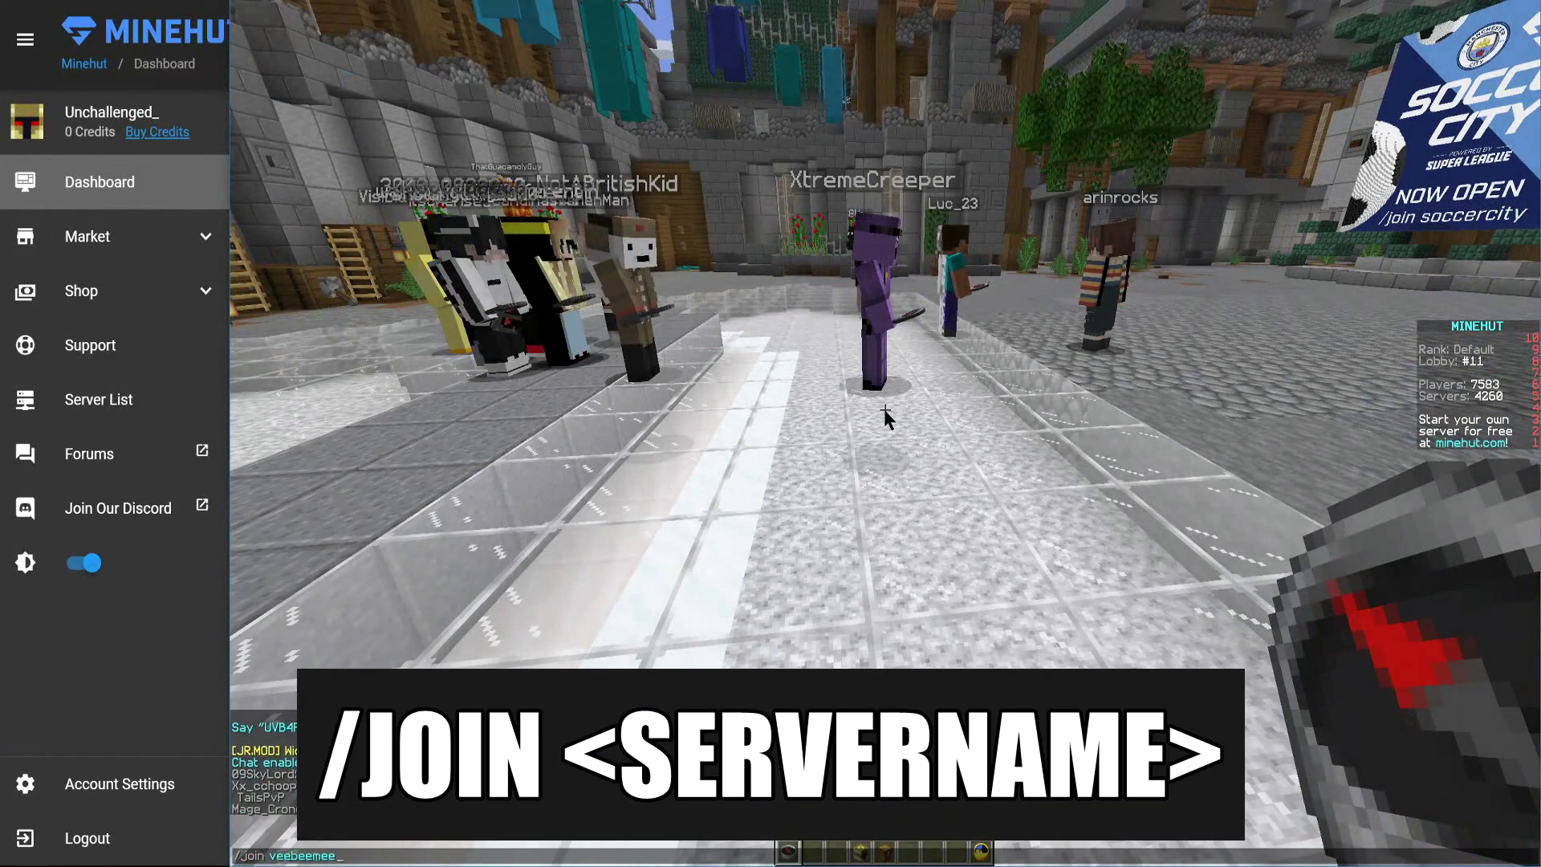
key("Return")
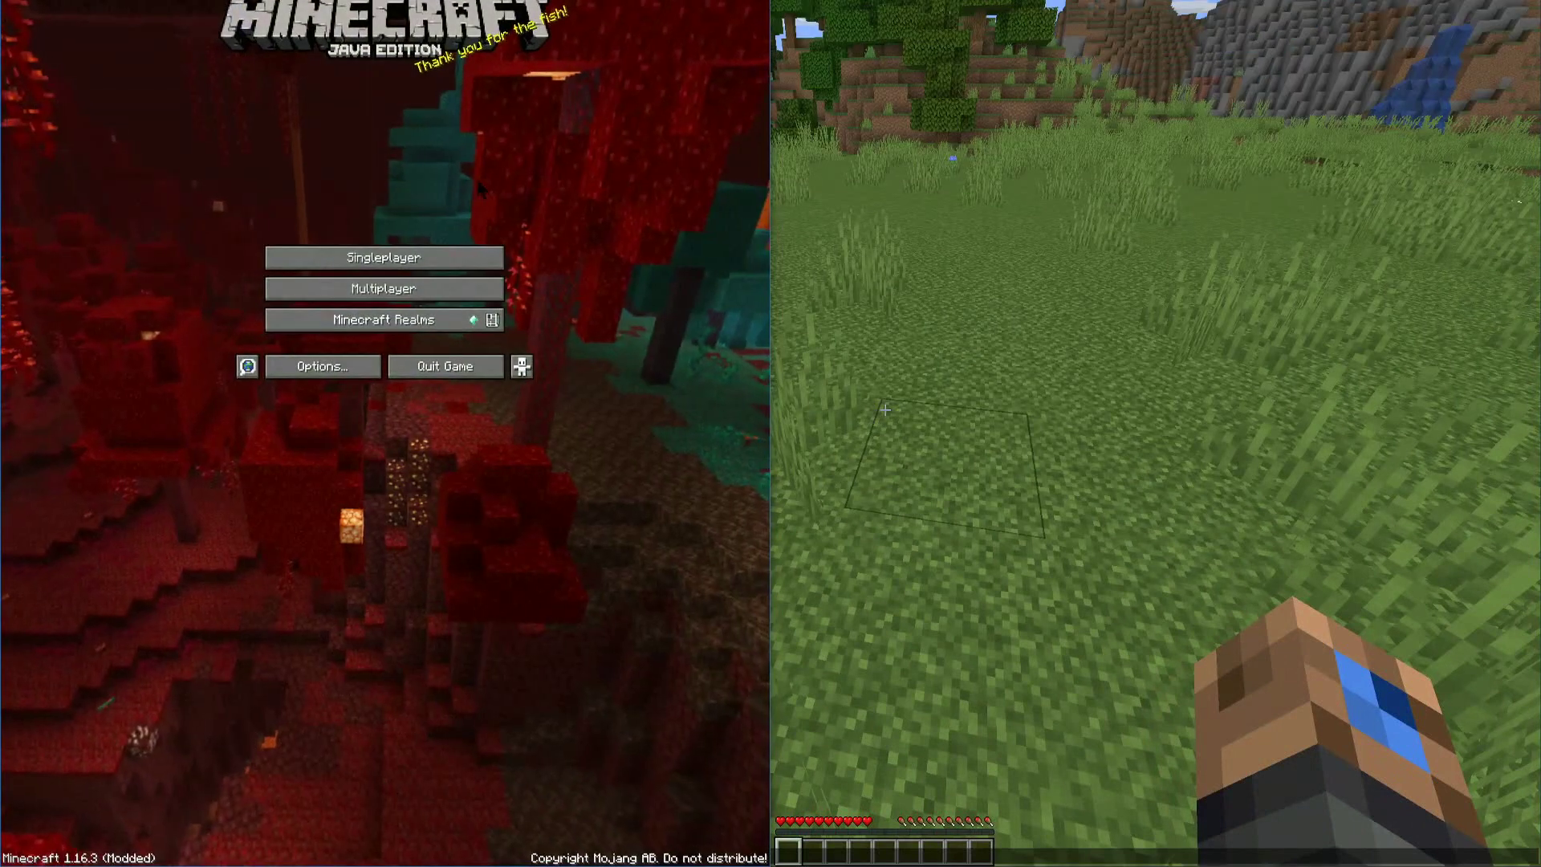
- Join VeeBeeMee2.minehut.gg from the second Minecraft client's multiplayer list and view the chat in the first client
left_click(392, 288)
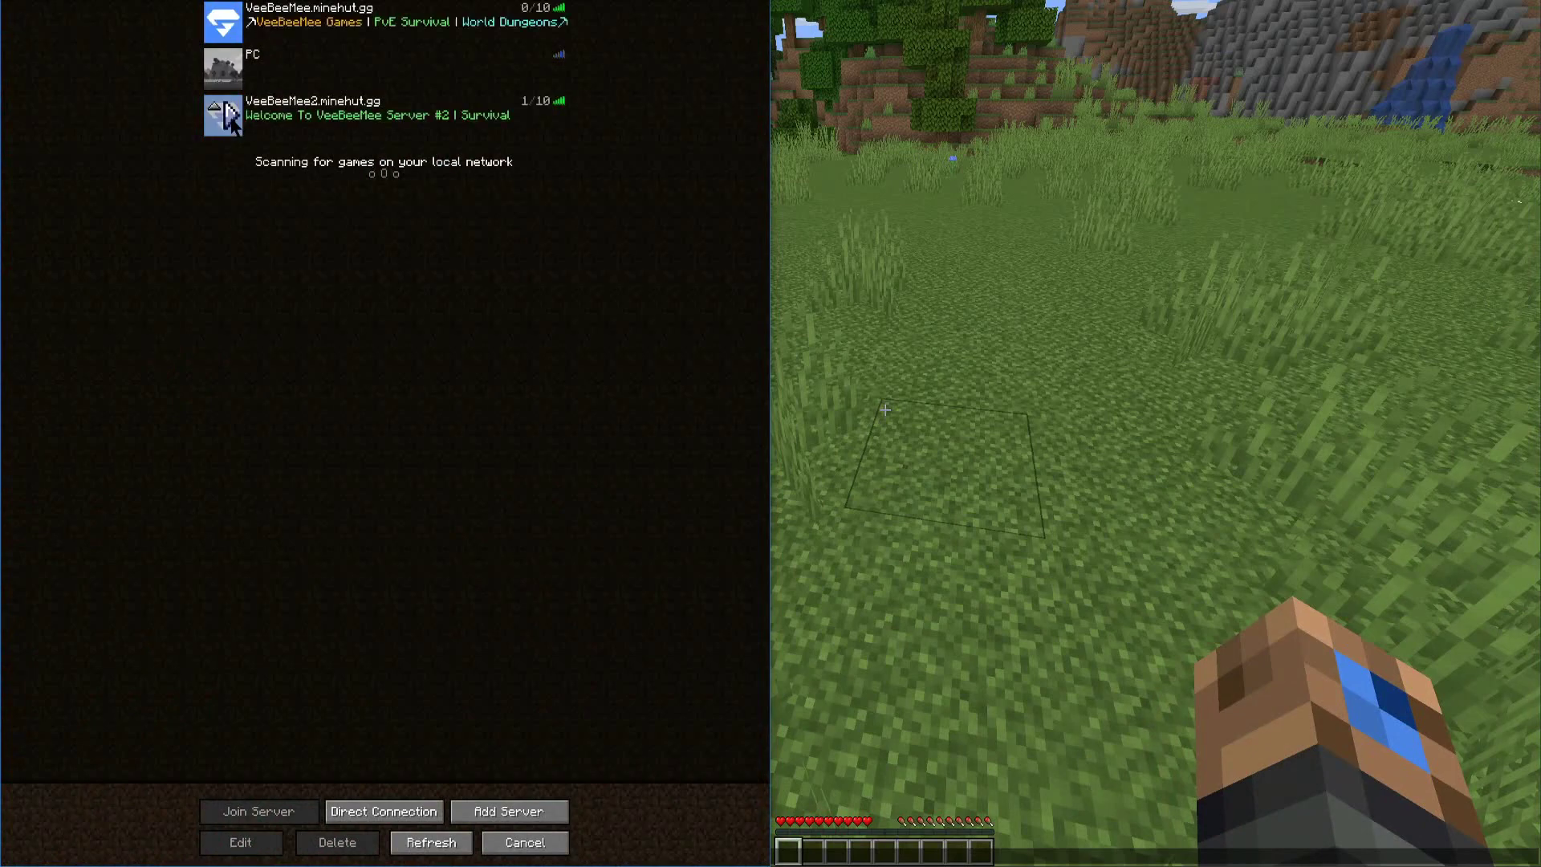
left_click(230, 116)
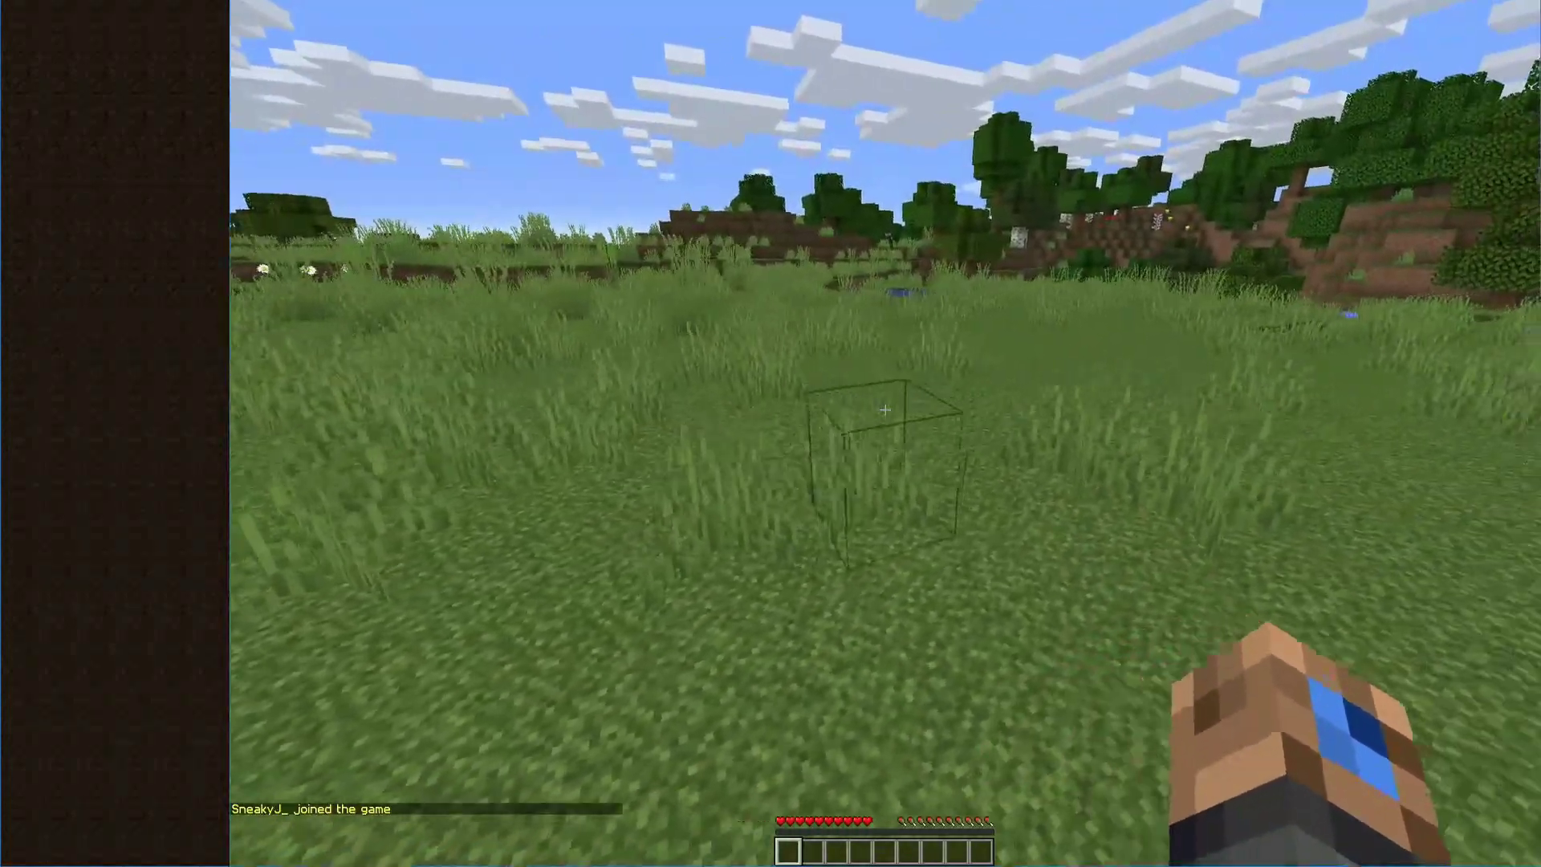
key("slash")
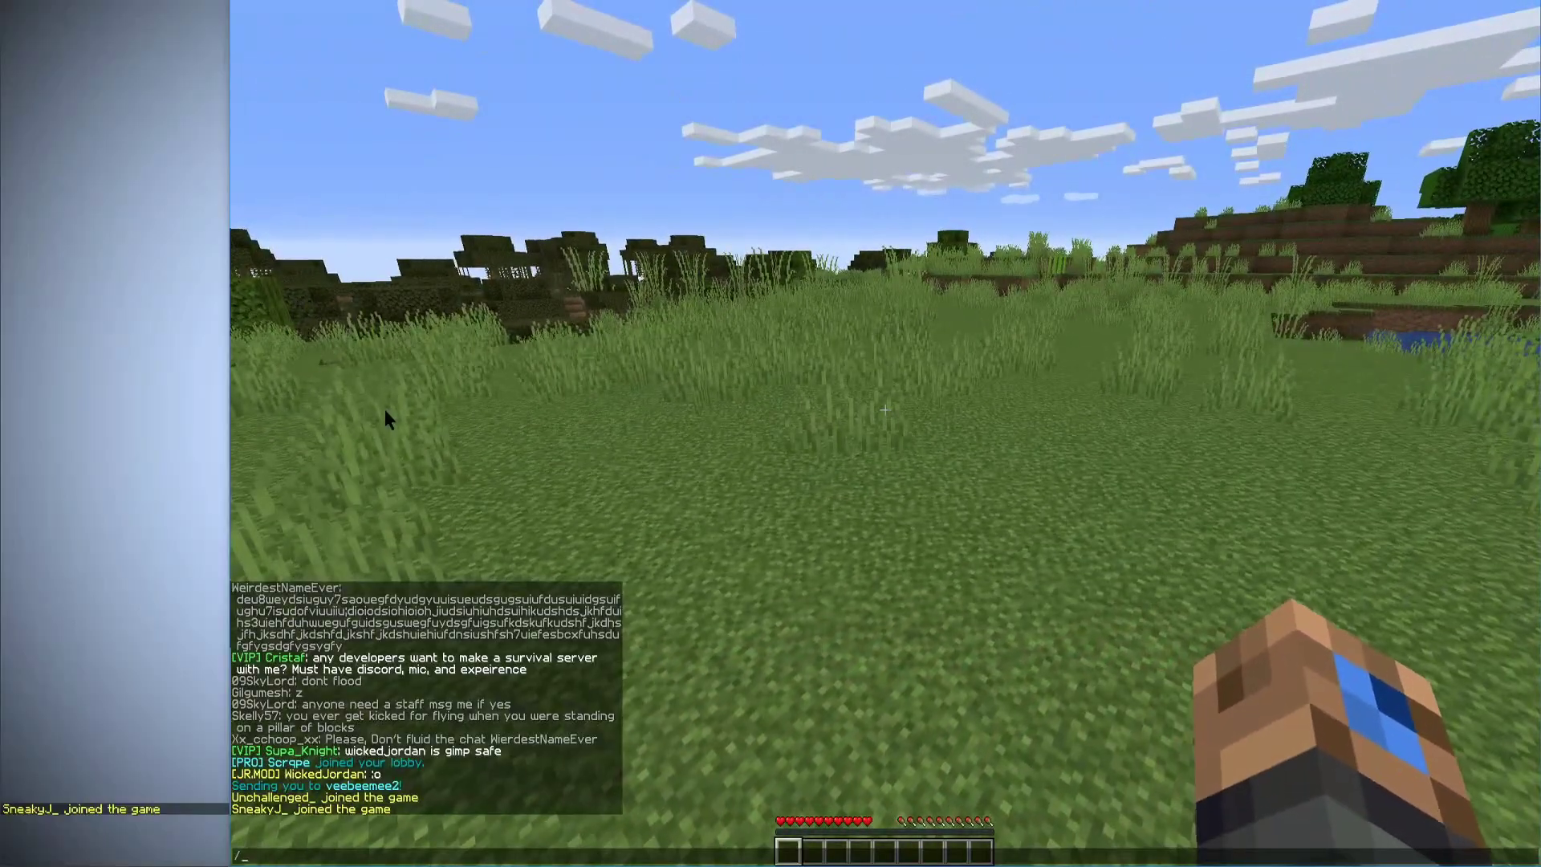
key("Escape")
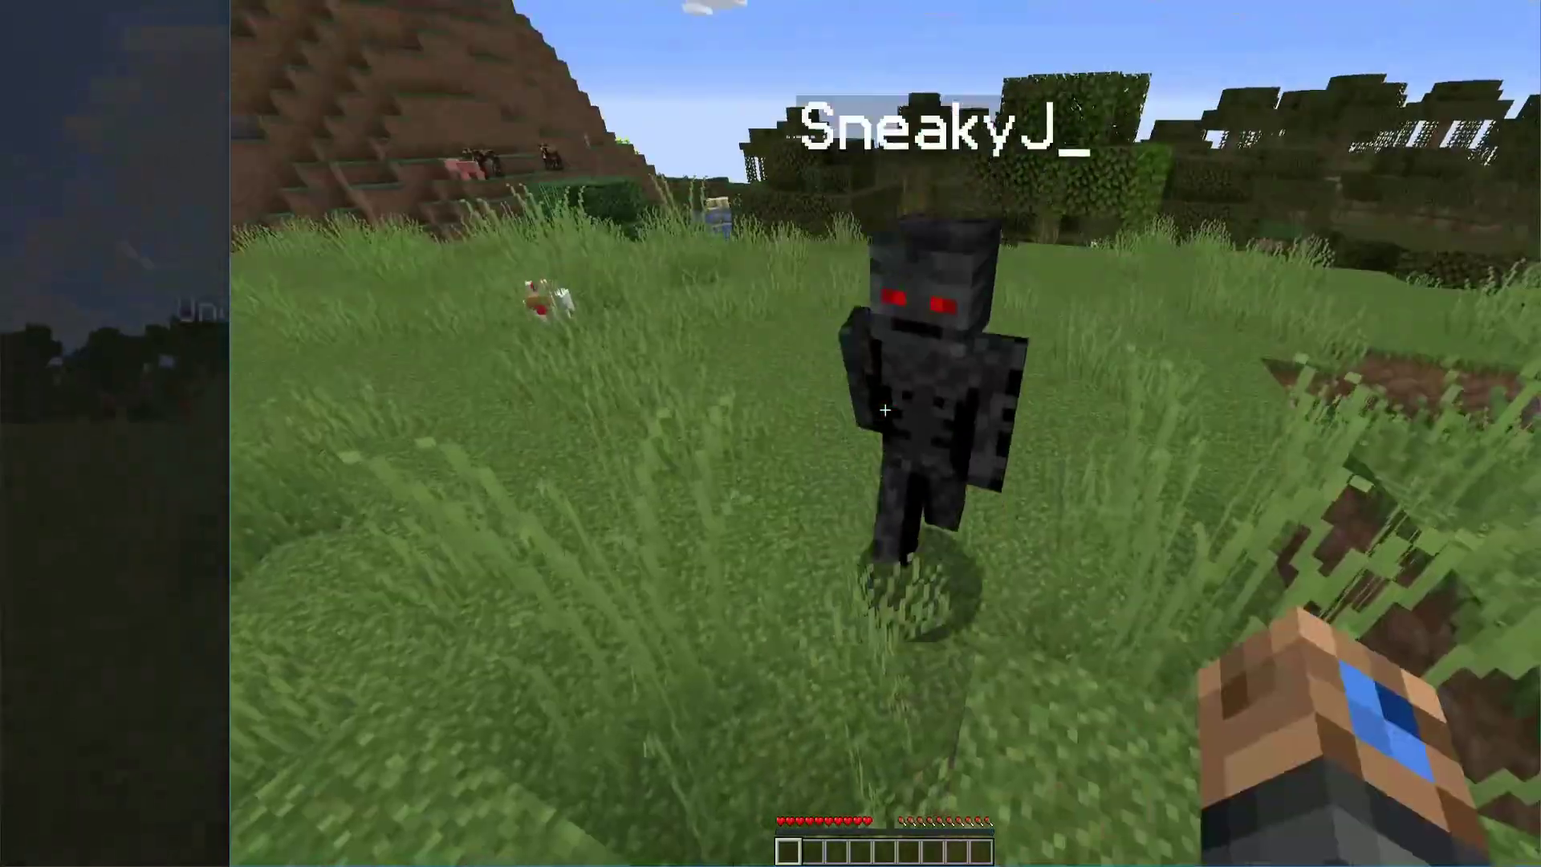
- Hit the other player's character several times in the game world
left_click(884, 410)
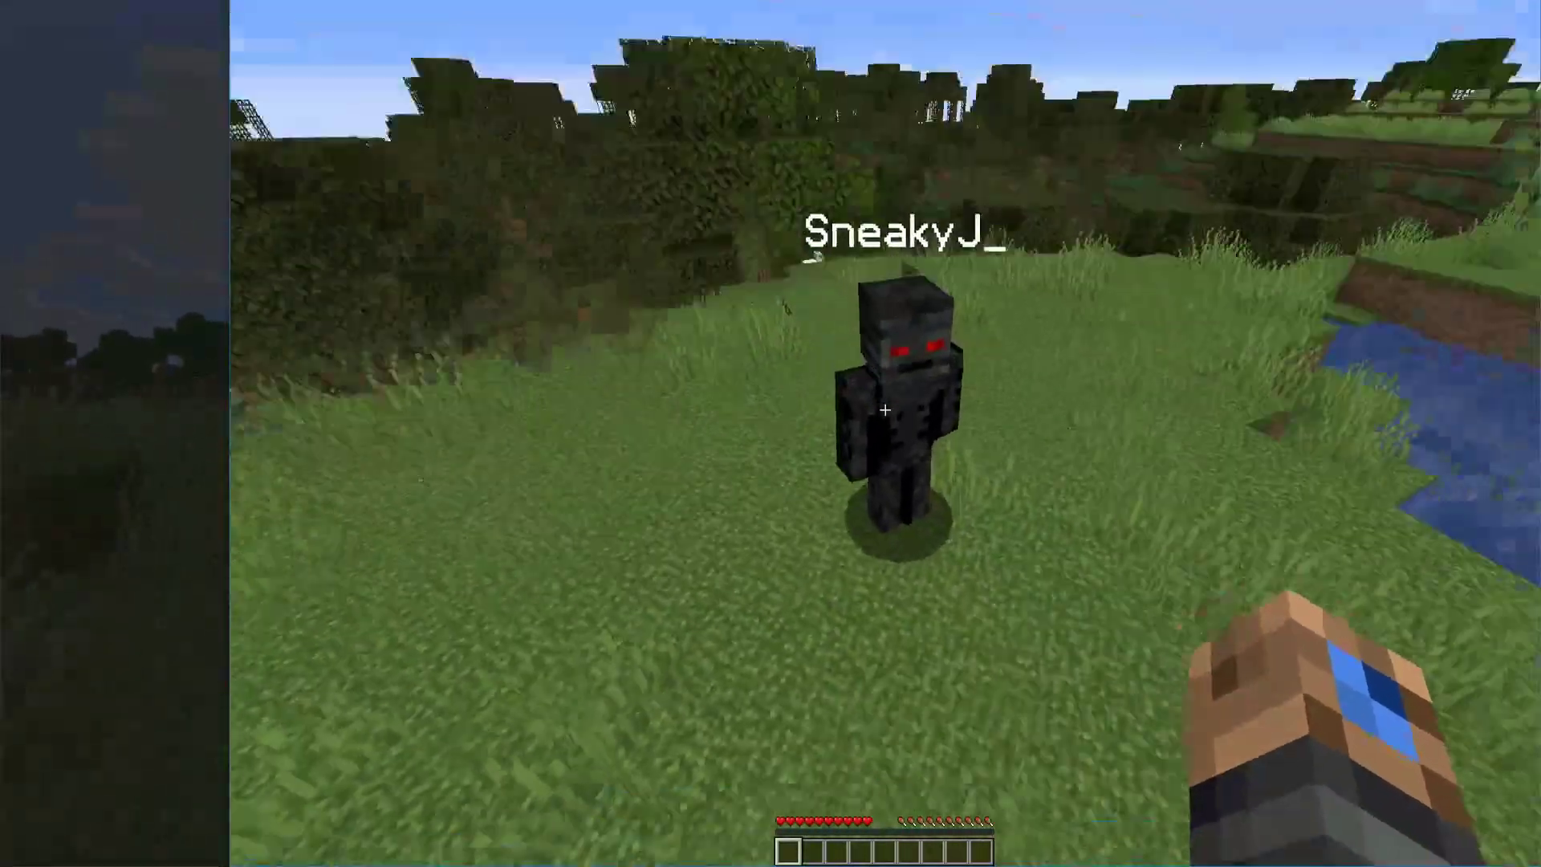
left_click(884, 410)
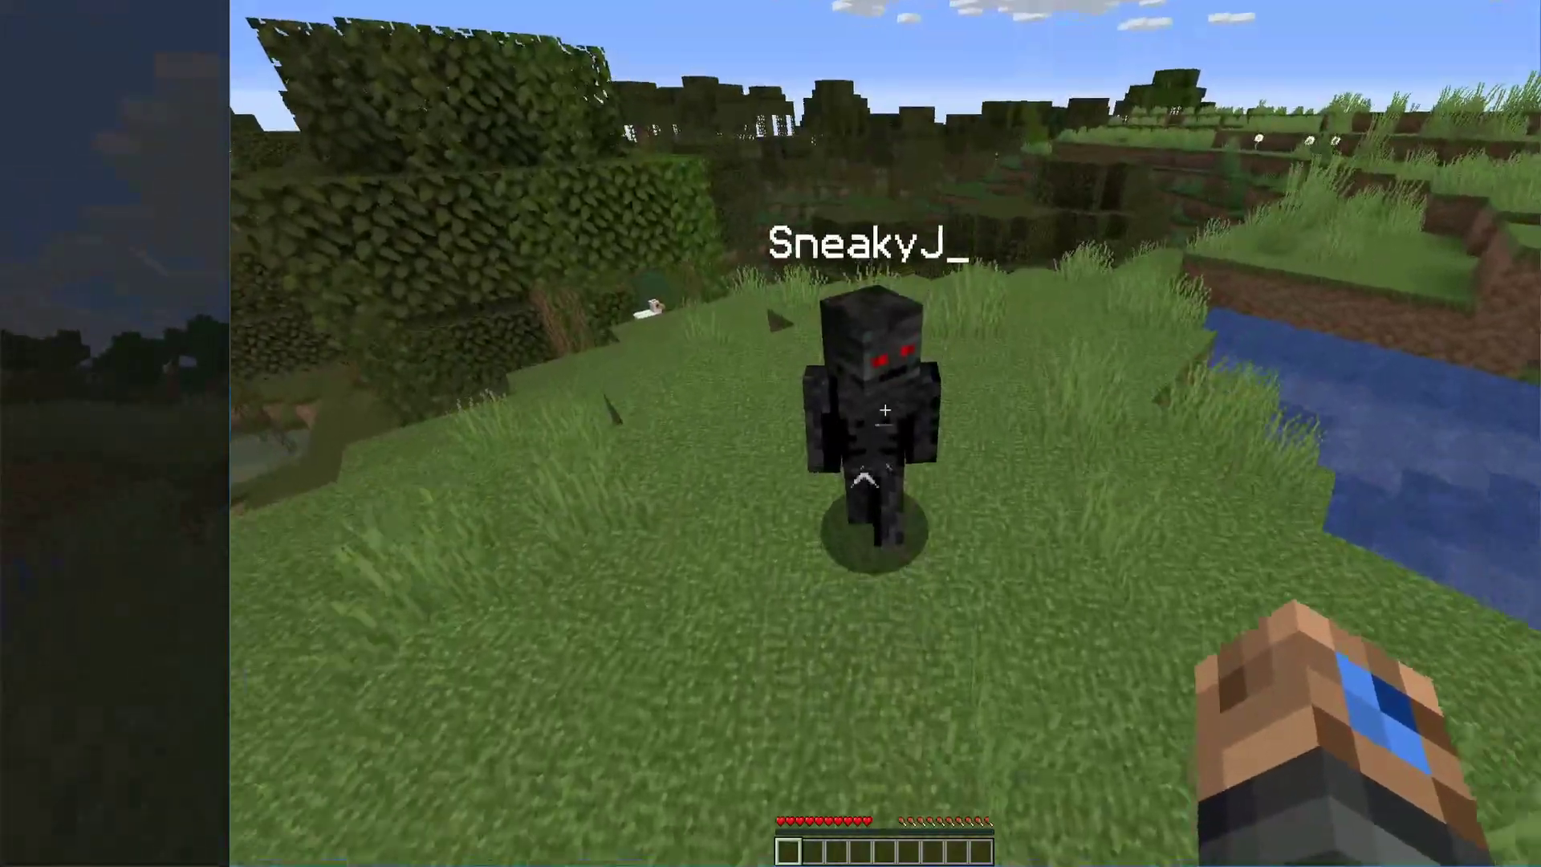
left_click(885, 409)
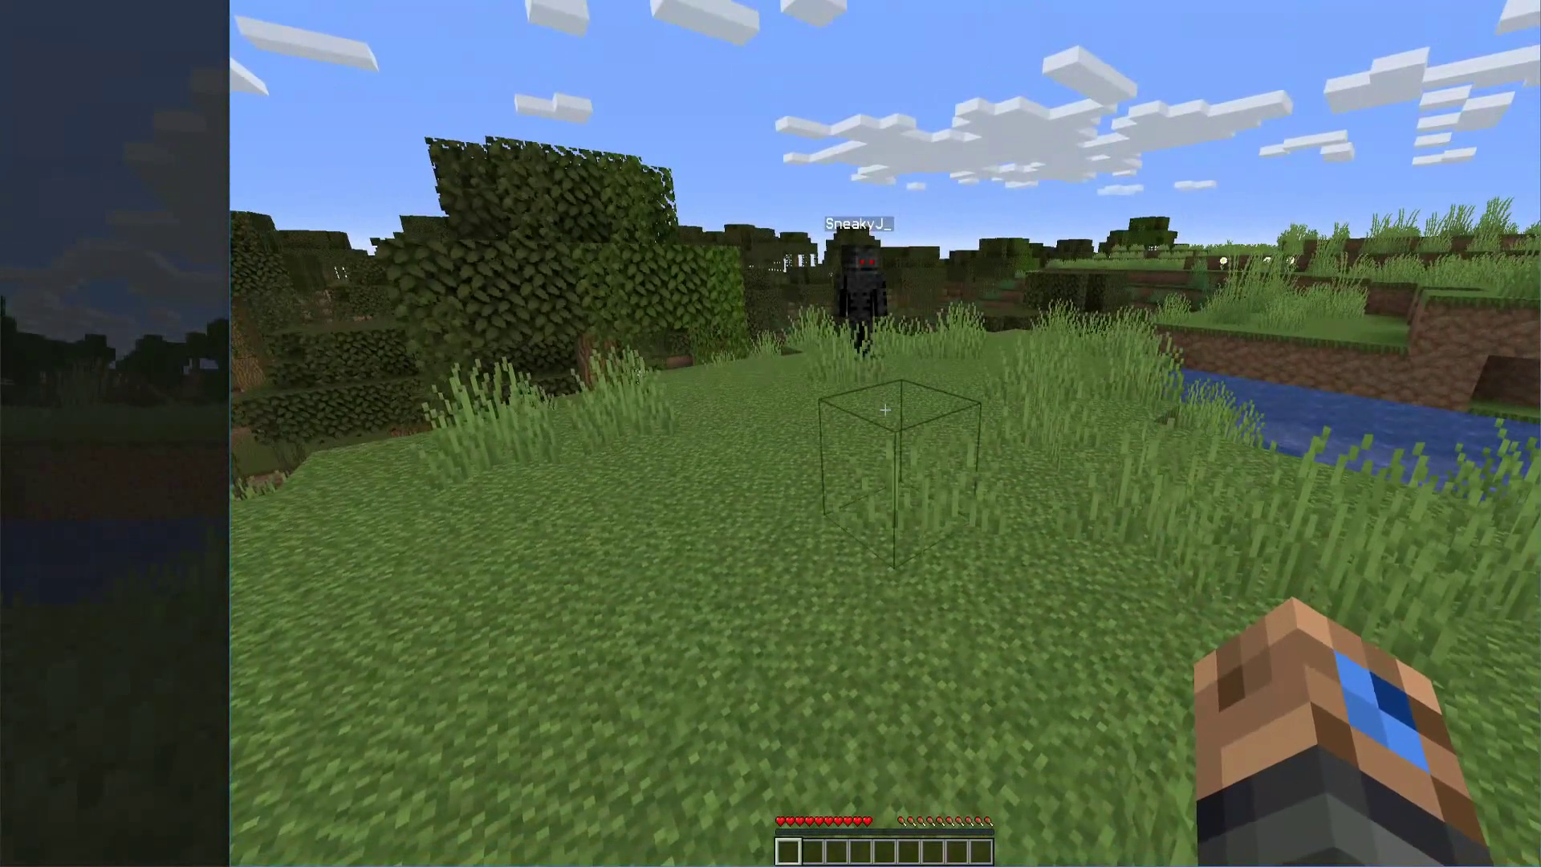
- Switch to the Minehut dashboard in the browser and open the VeeBeeMee2 server for editing
key("slash")
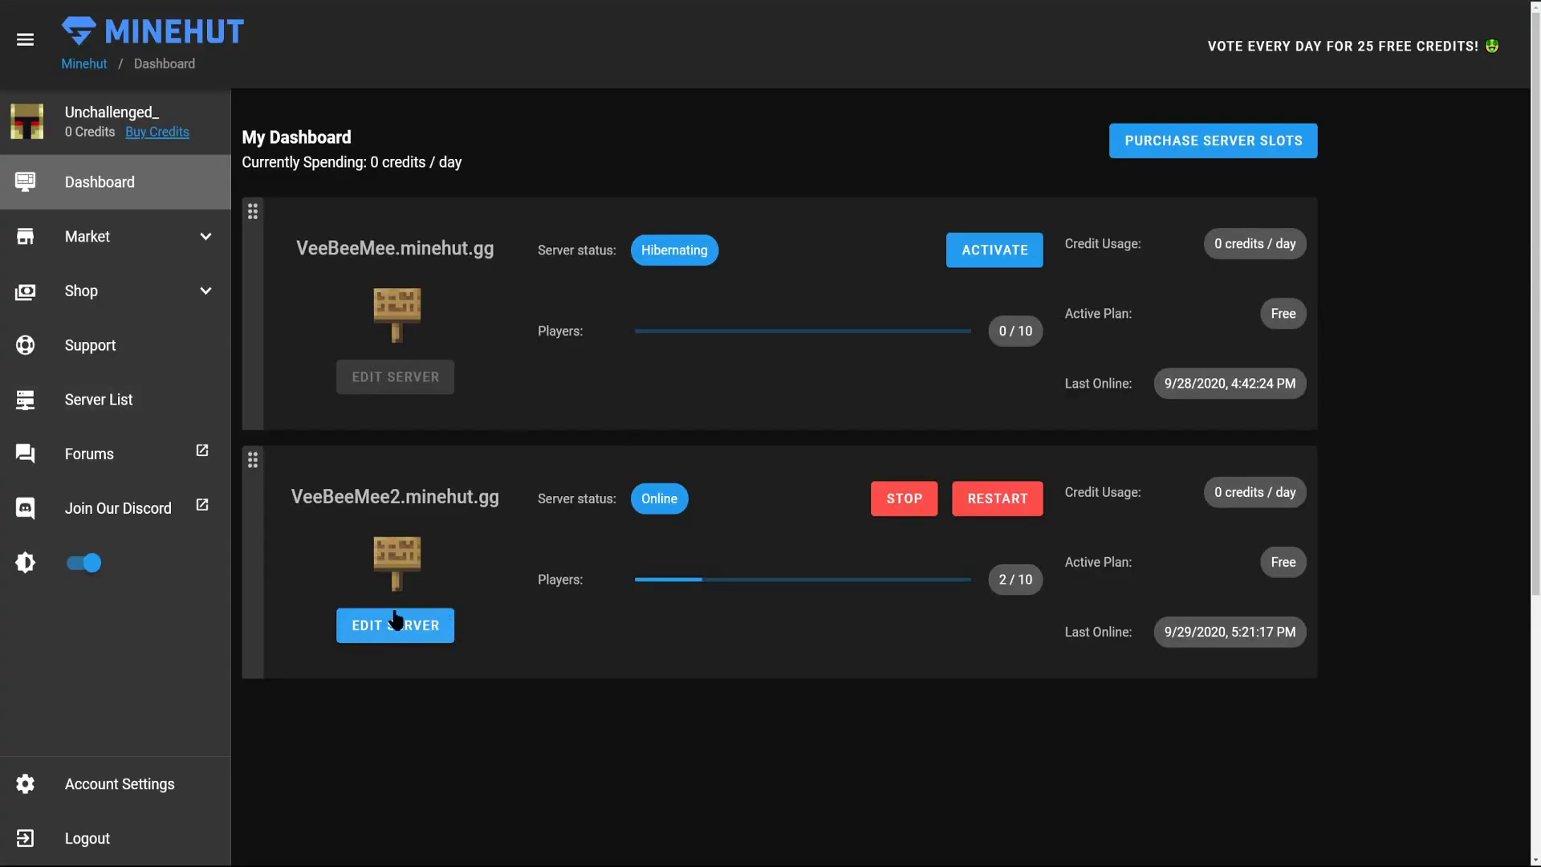
left_click_drag(292, 493, 501, 494)
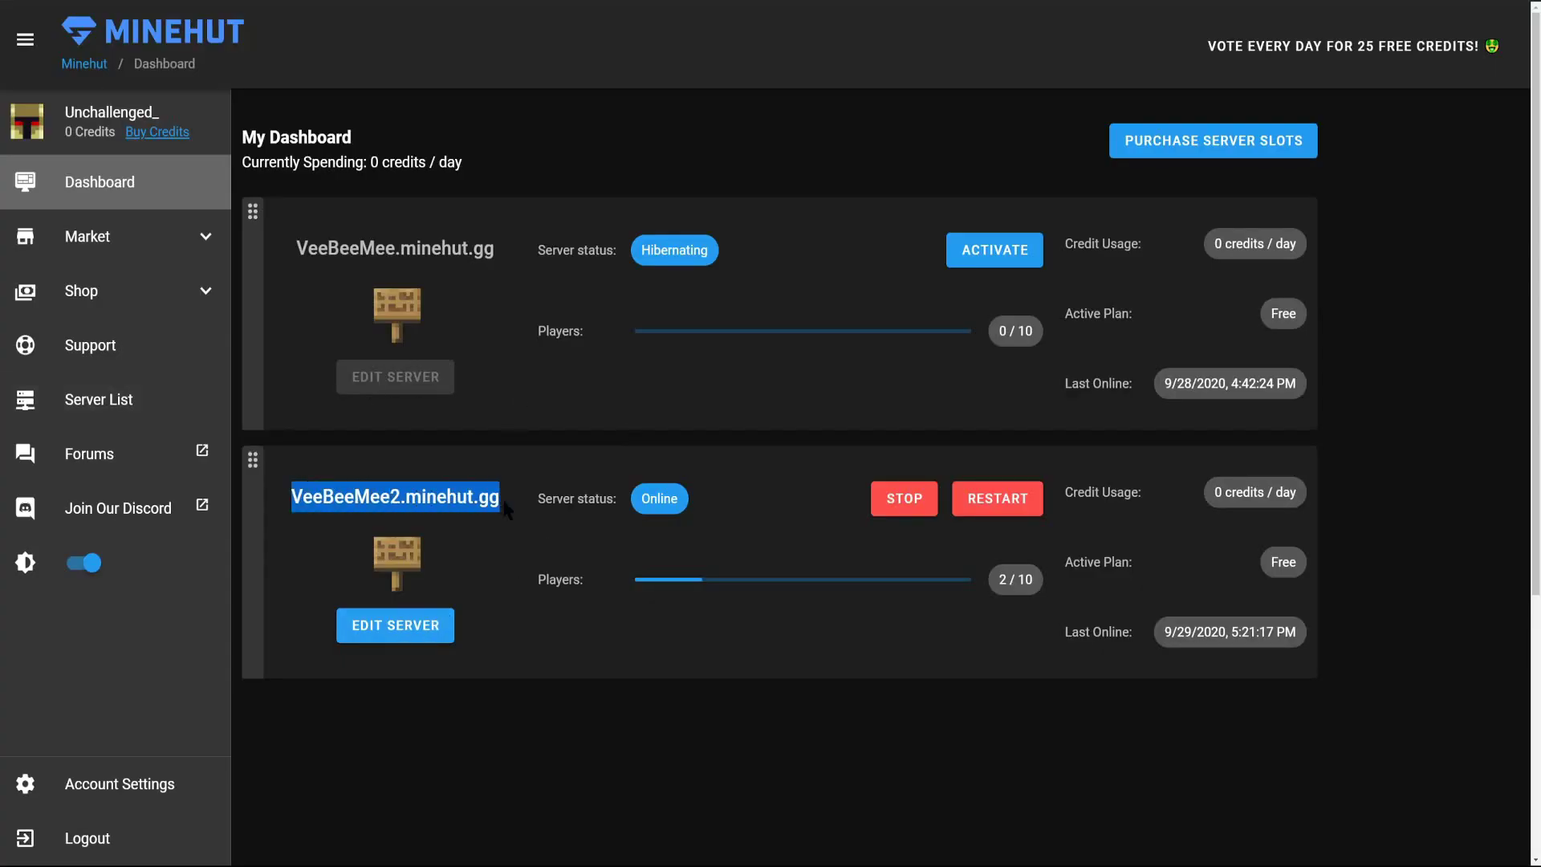
left_click(421, 622)
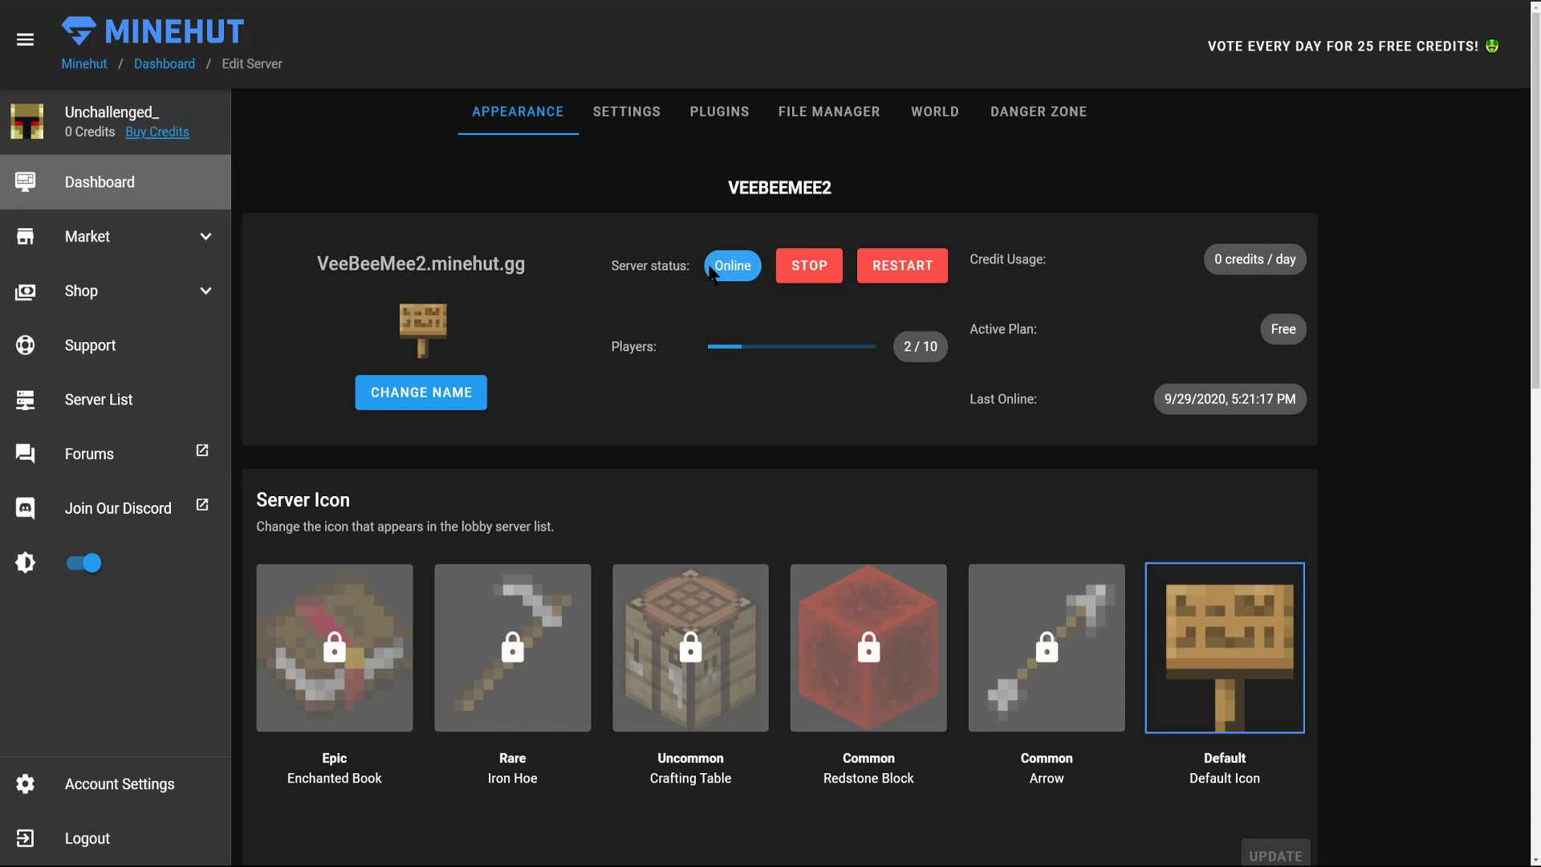
left_click_drag(900, 347, 942, 350)
- Send the console command "op" followed by the account's Minecraft username to the server
scroll(637, 567, "down", 4)
scroll(558, 570, "down", 3)
left_click(338, 493)
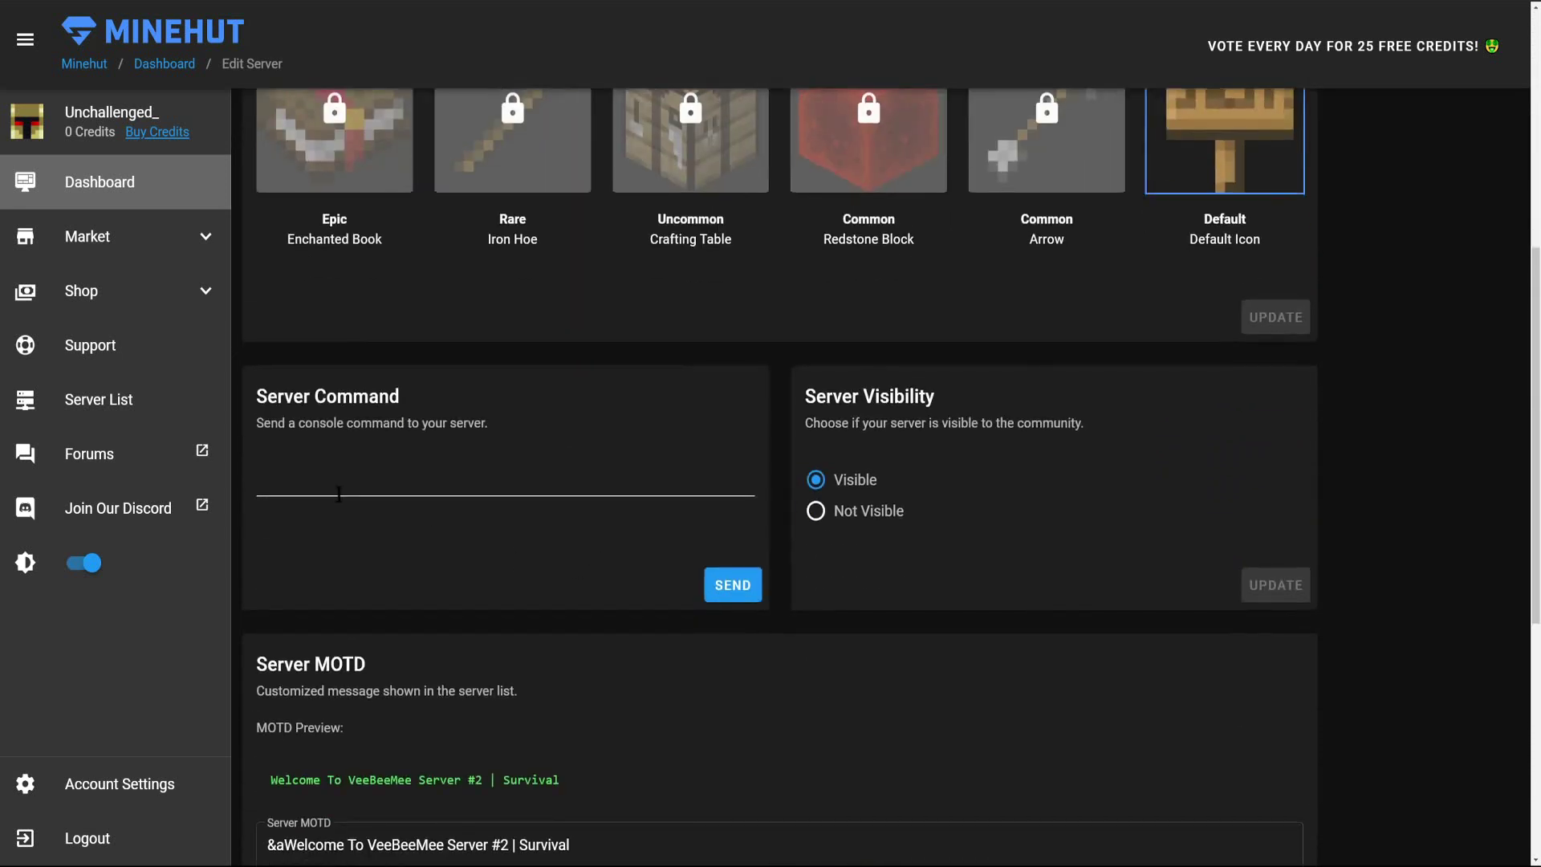
type("op unchallenged_")
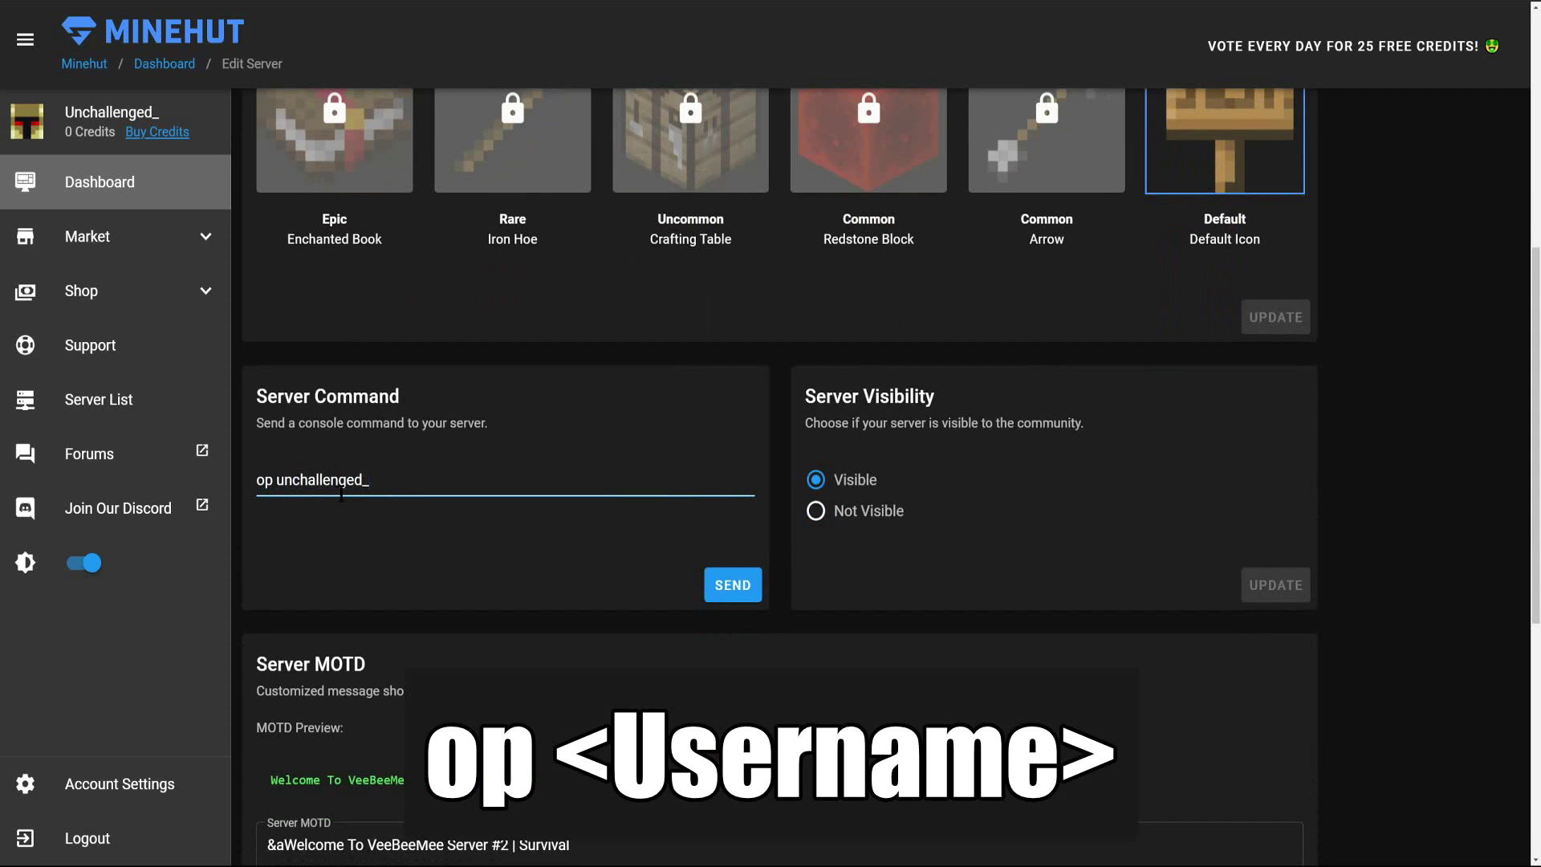
left_click(715, 587)
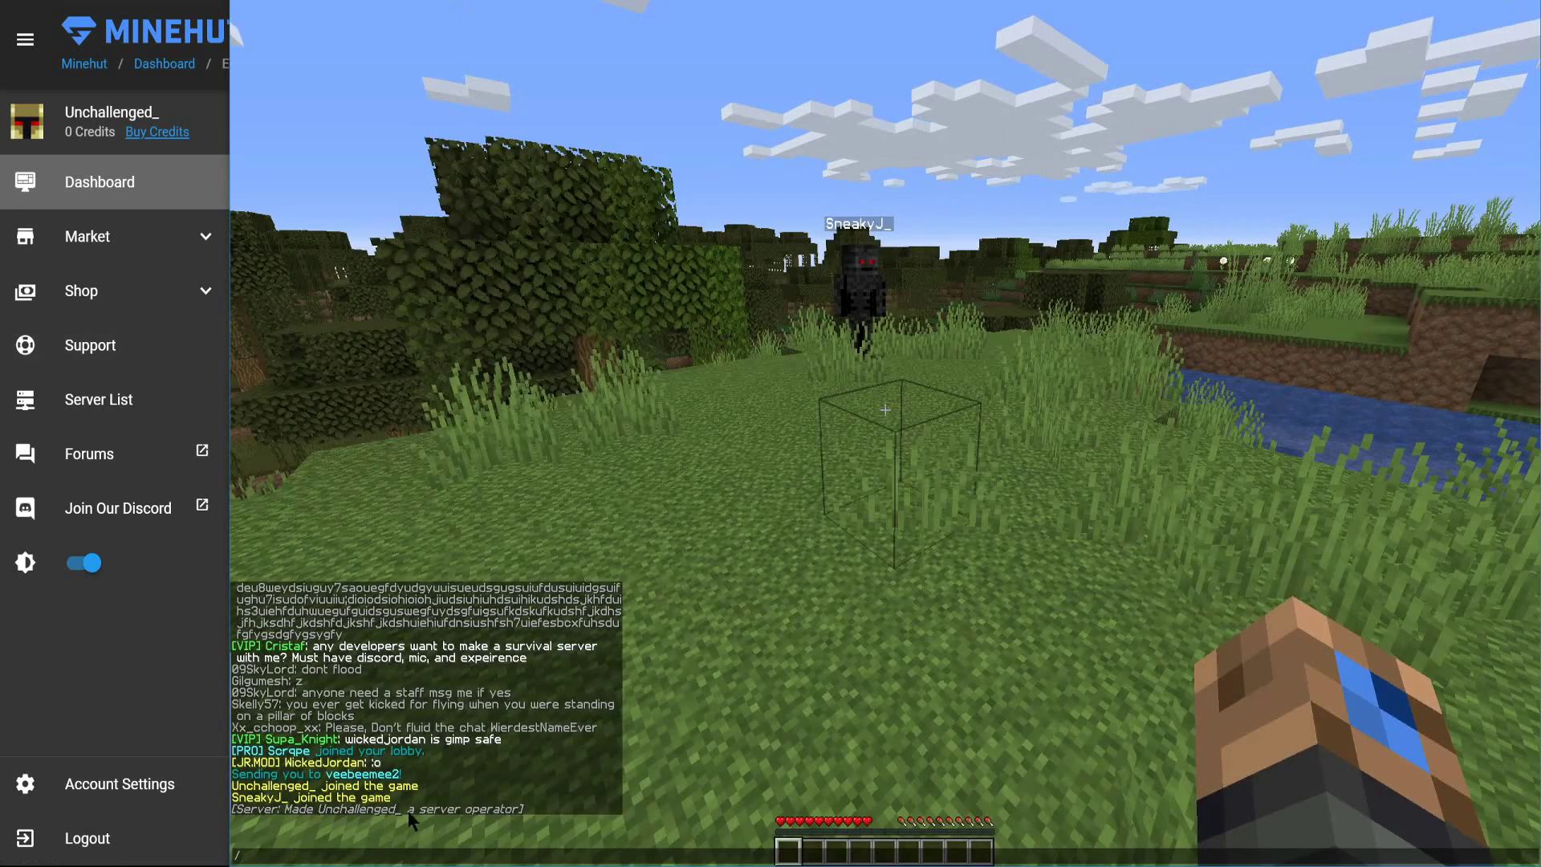
key("Escape")
key("slash")
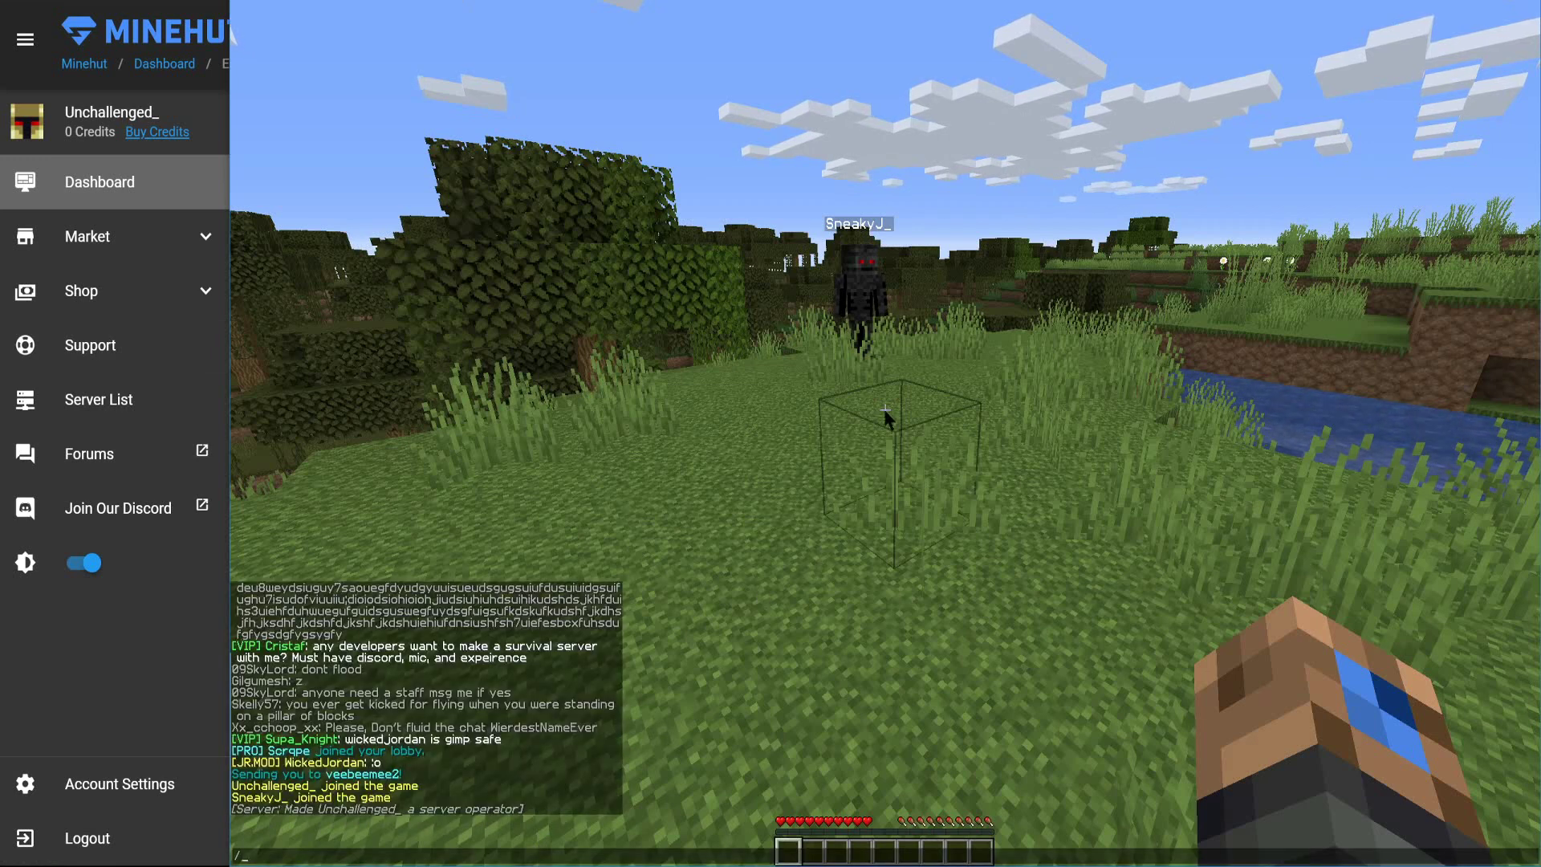
type("fly")
key("BackSpace")
key("BackSpace")
key("BackSpace")
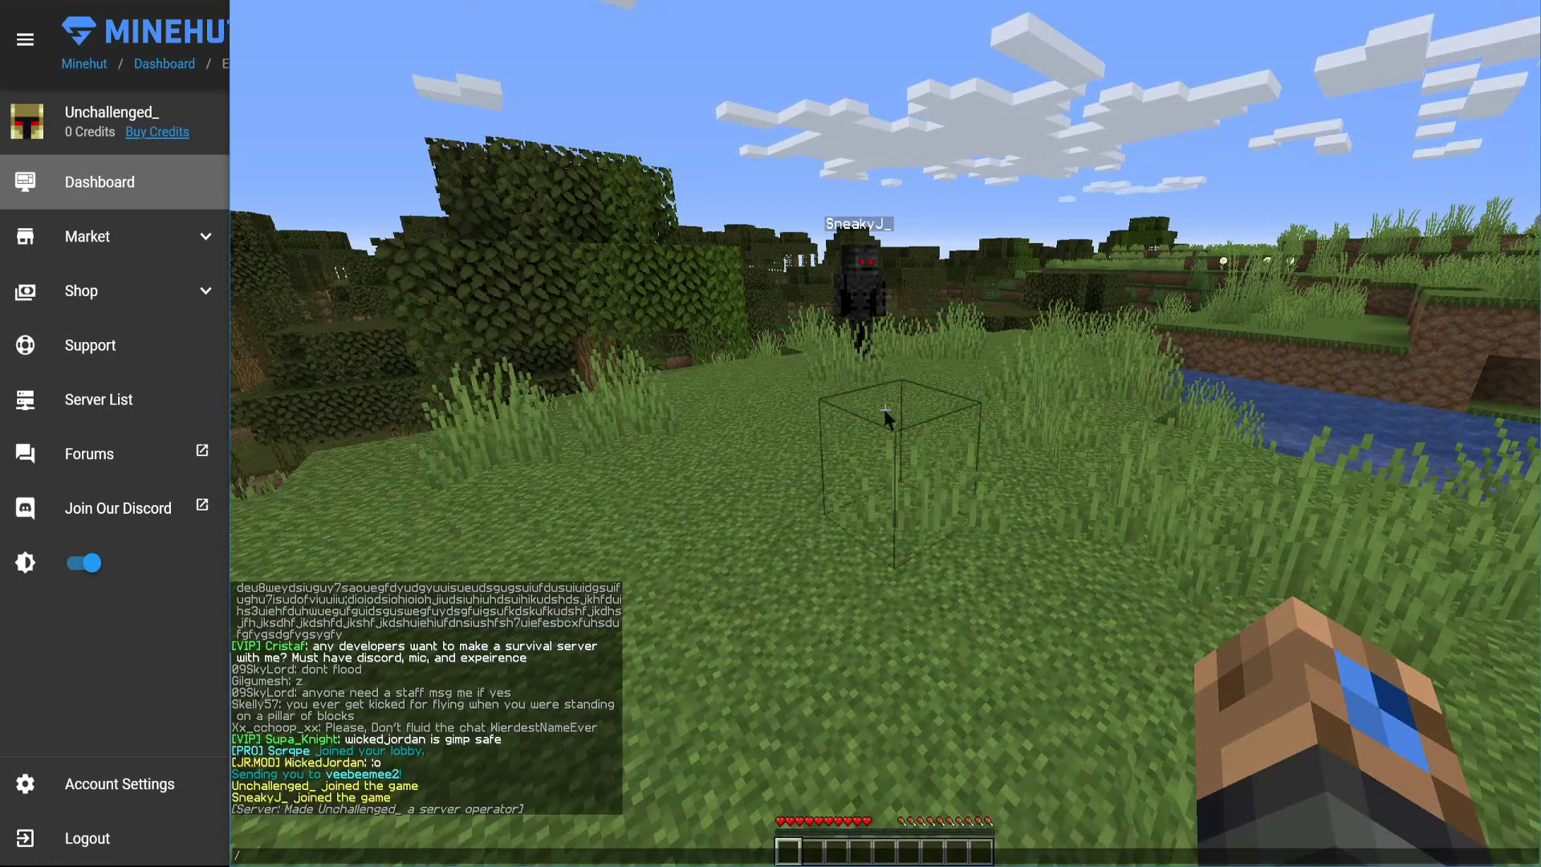
- Change the player's game mode in Minecraft with the command /gamemode creative
type("gamemode c")
key("Tab")
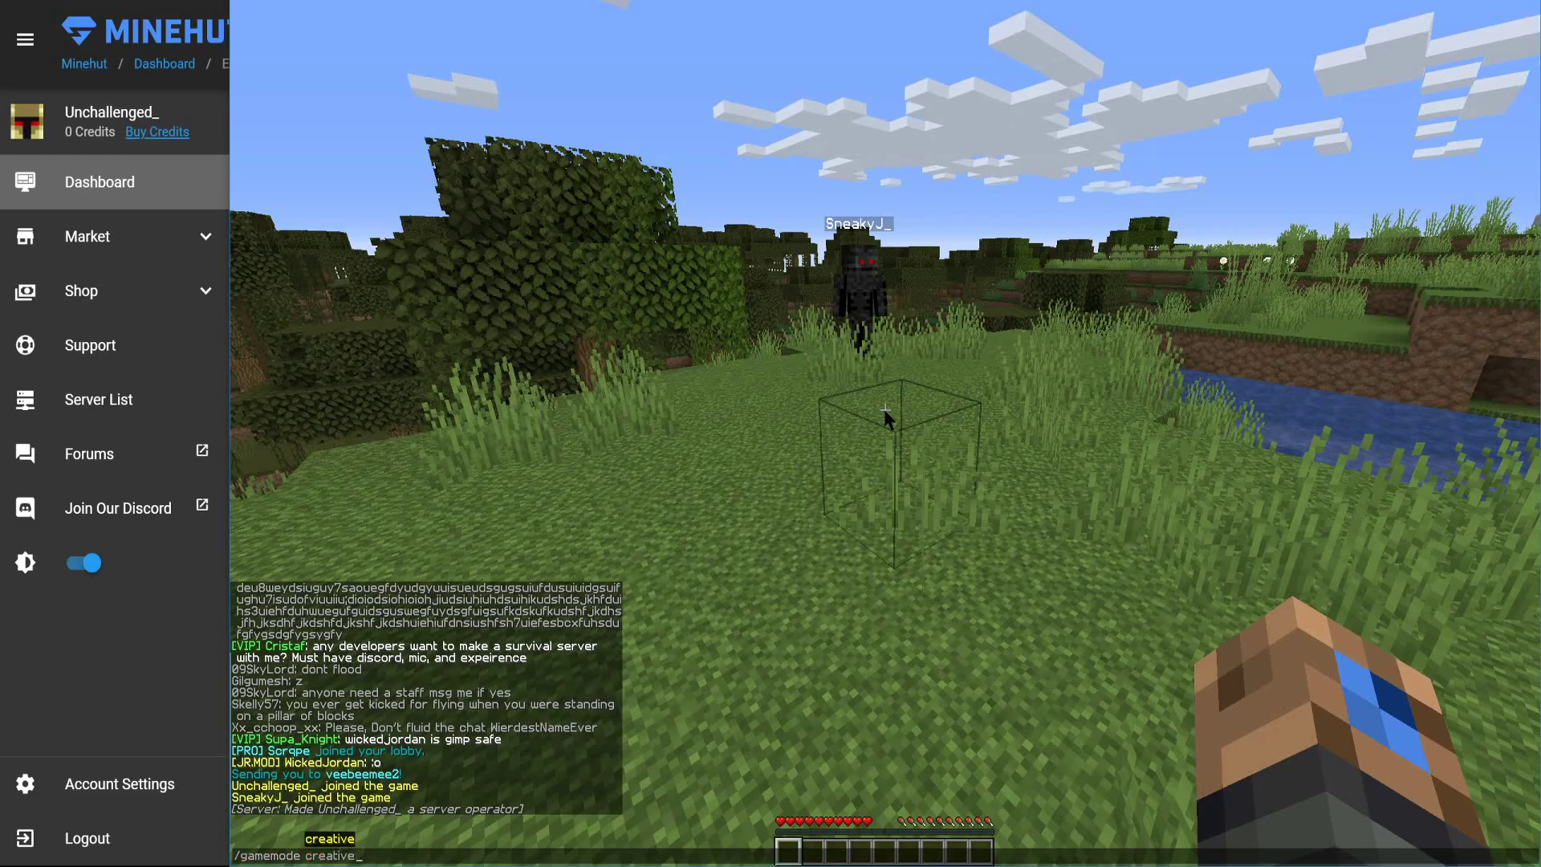
key("Return")
- Take off in creative mode and fly across the grassland
key("space")
key("space")
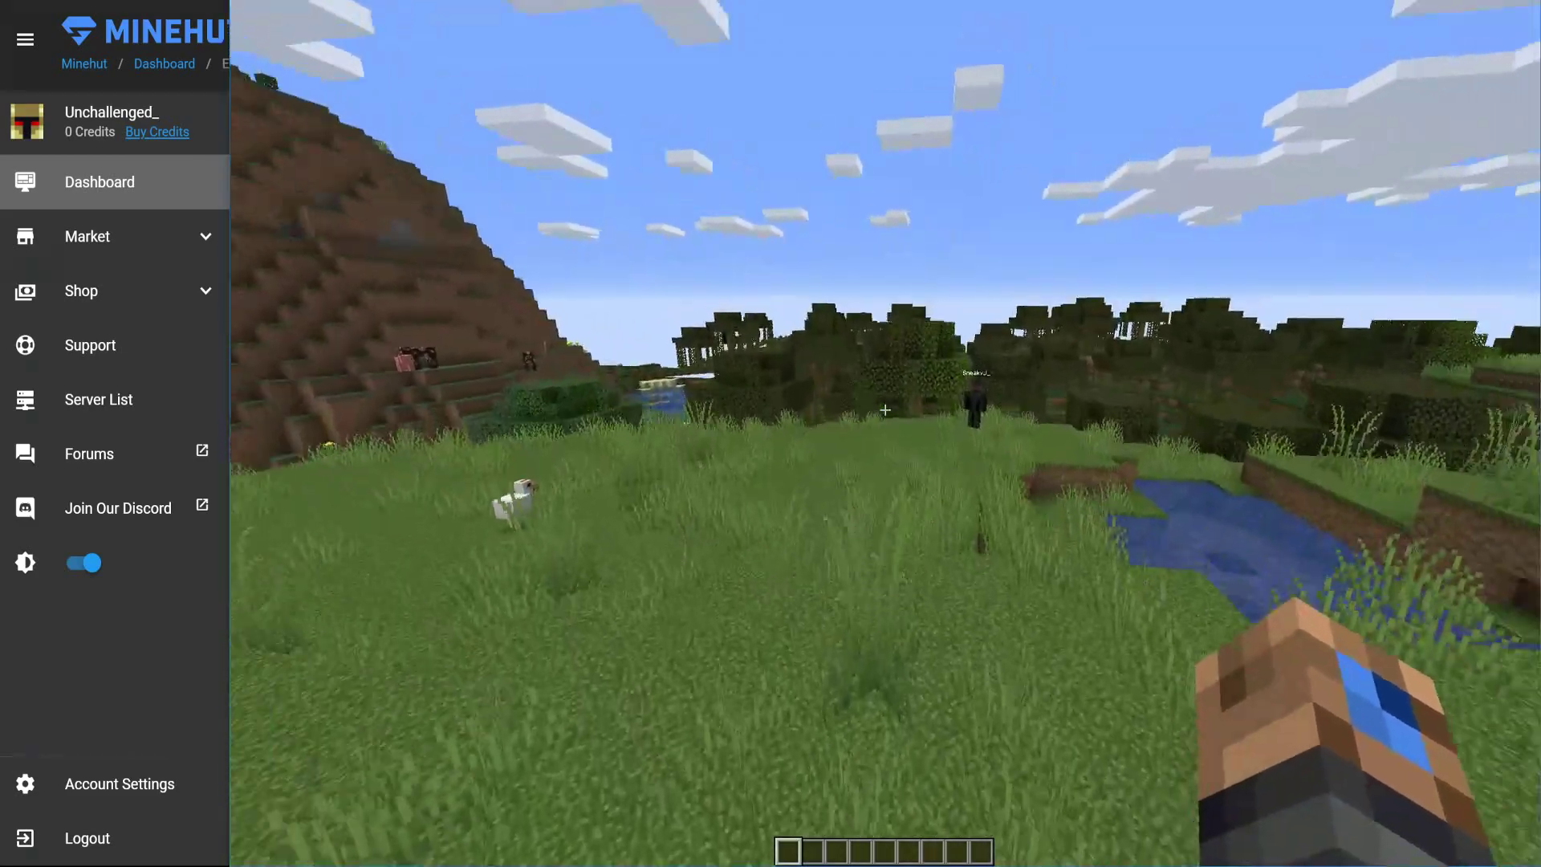
key("shift")
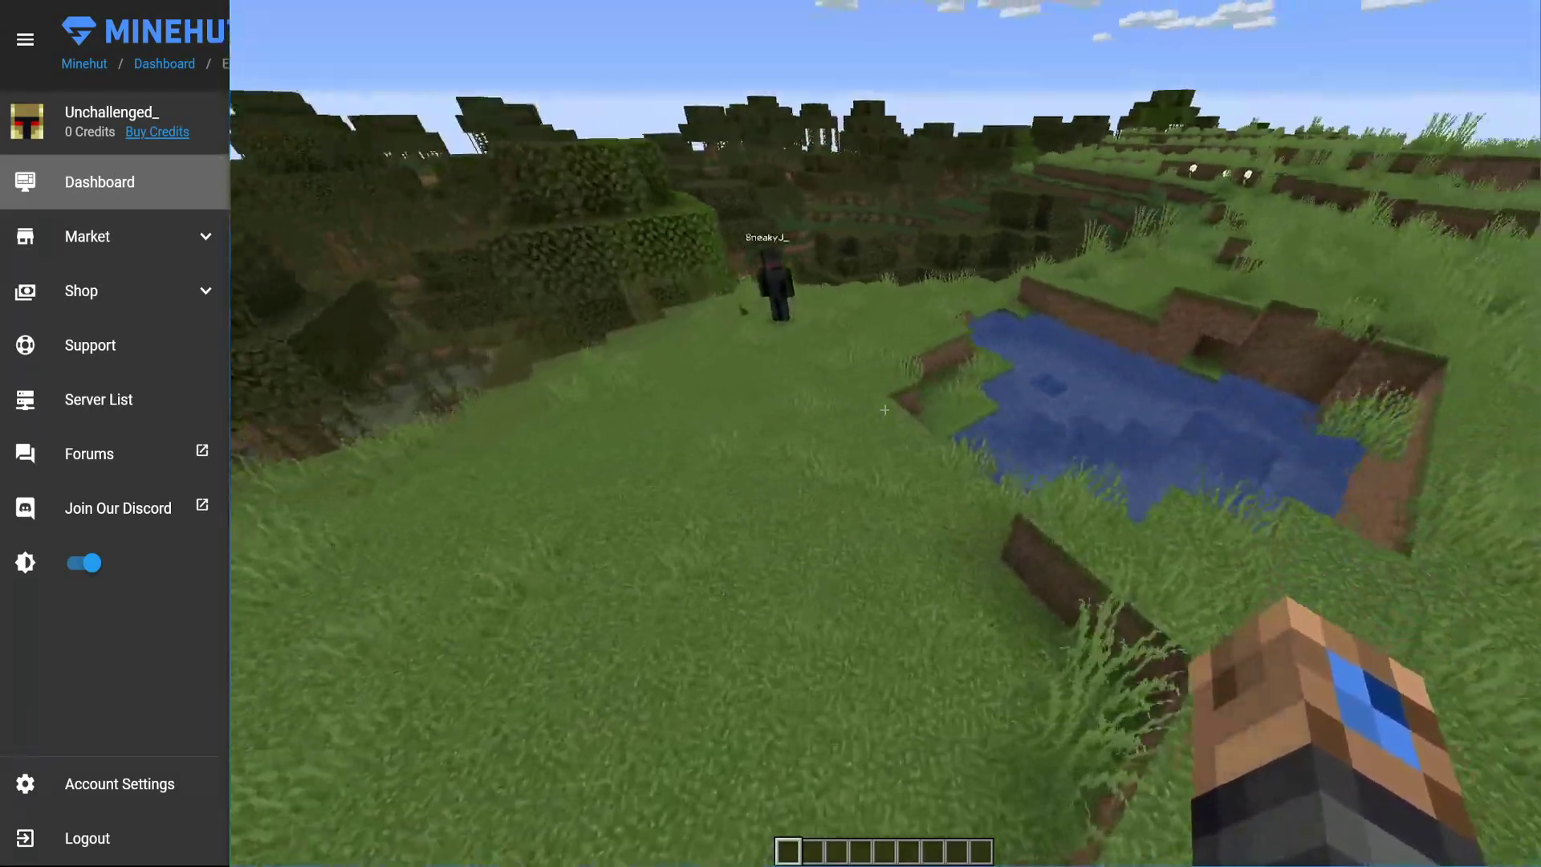
key("w")
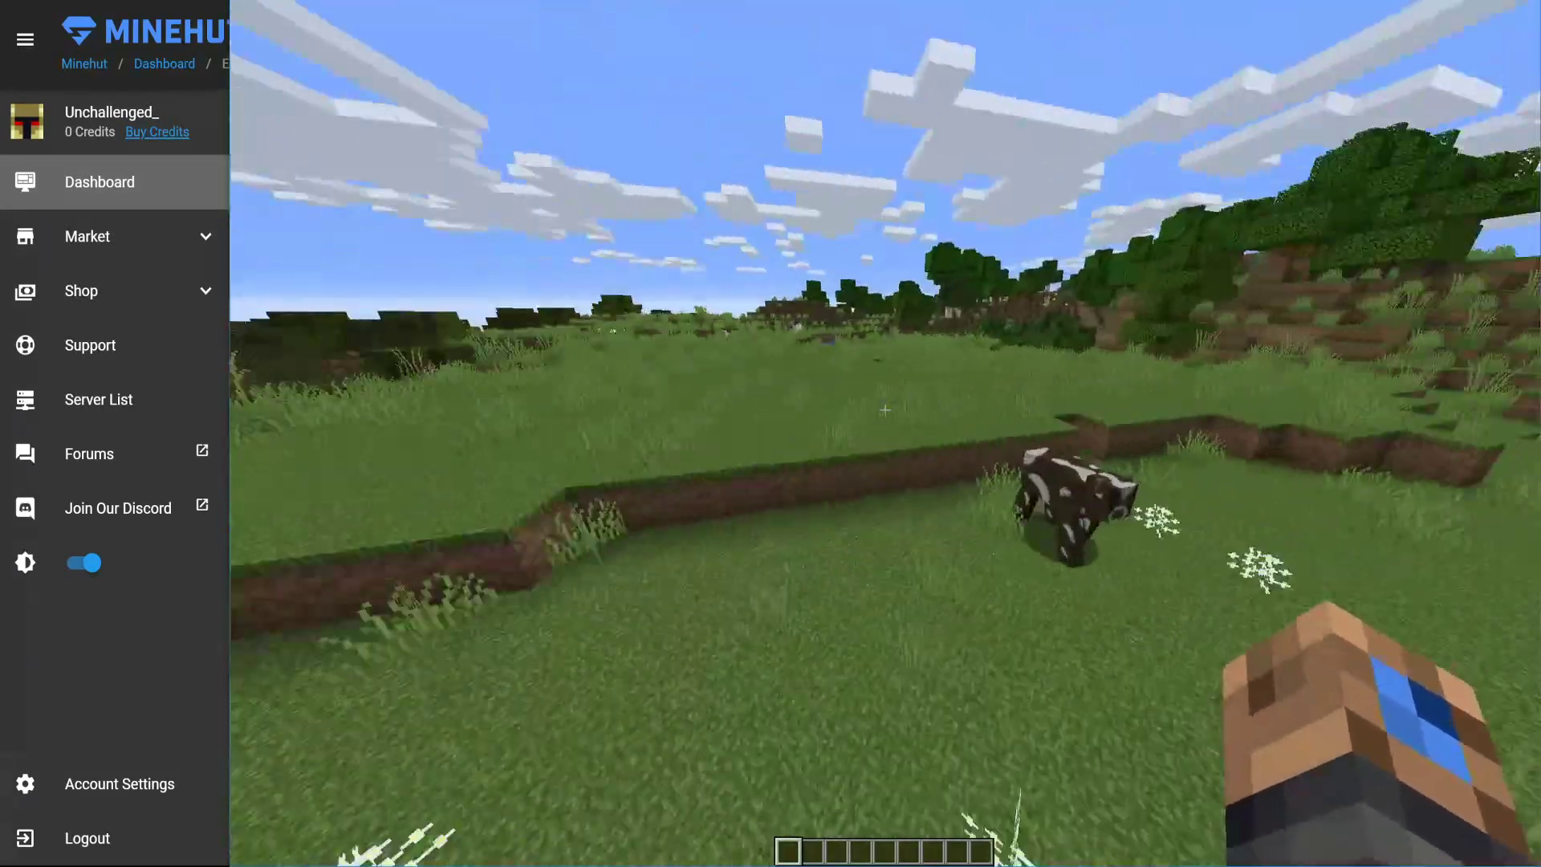
- Fly across the grassland to the other player standing on the grassy strip beside the water
key("w")
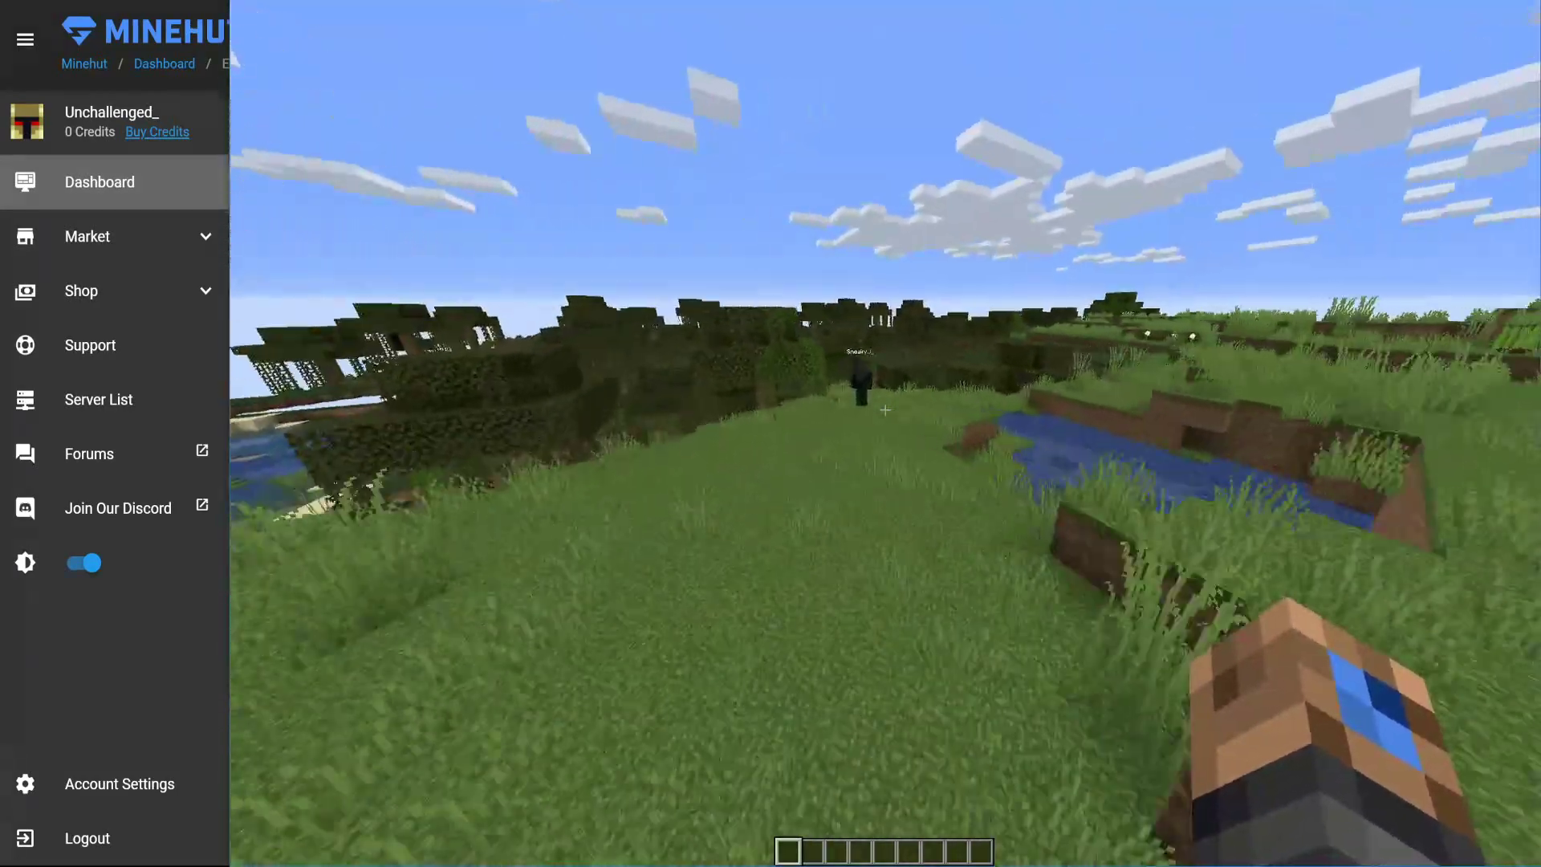
key("w")
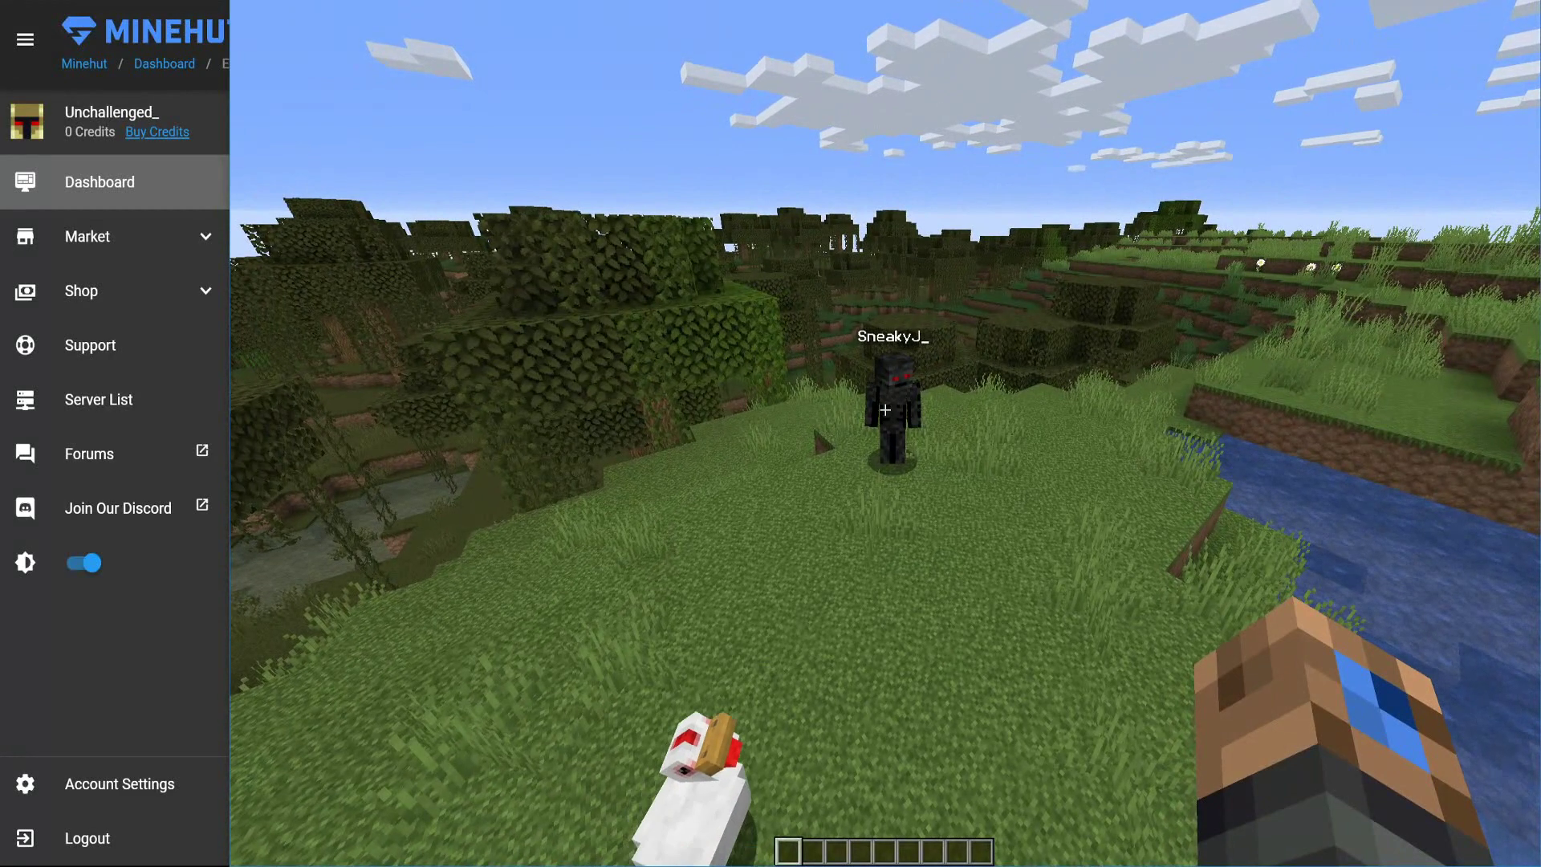
key("t")
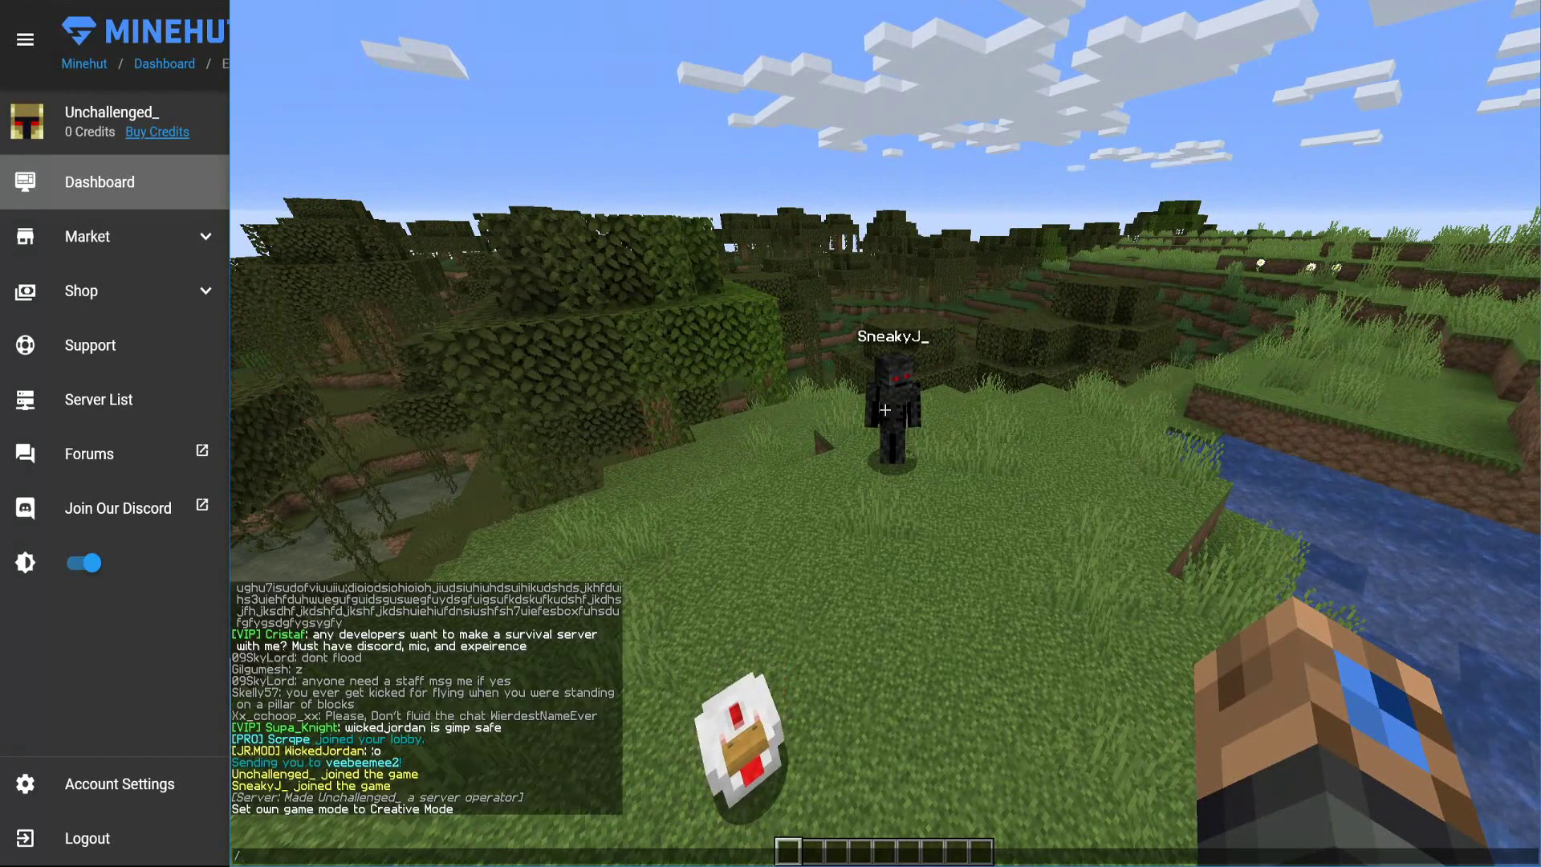
left_click(145, 651)
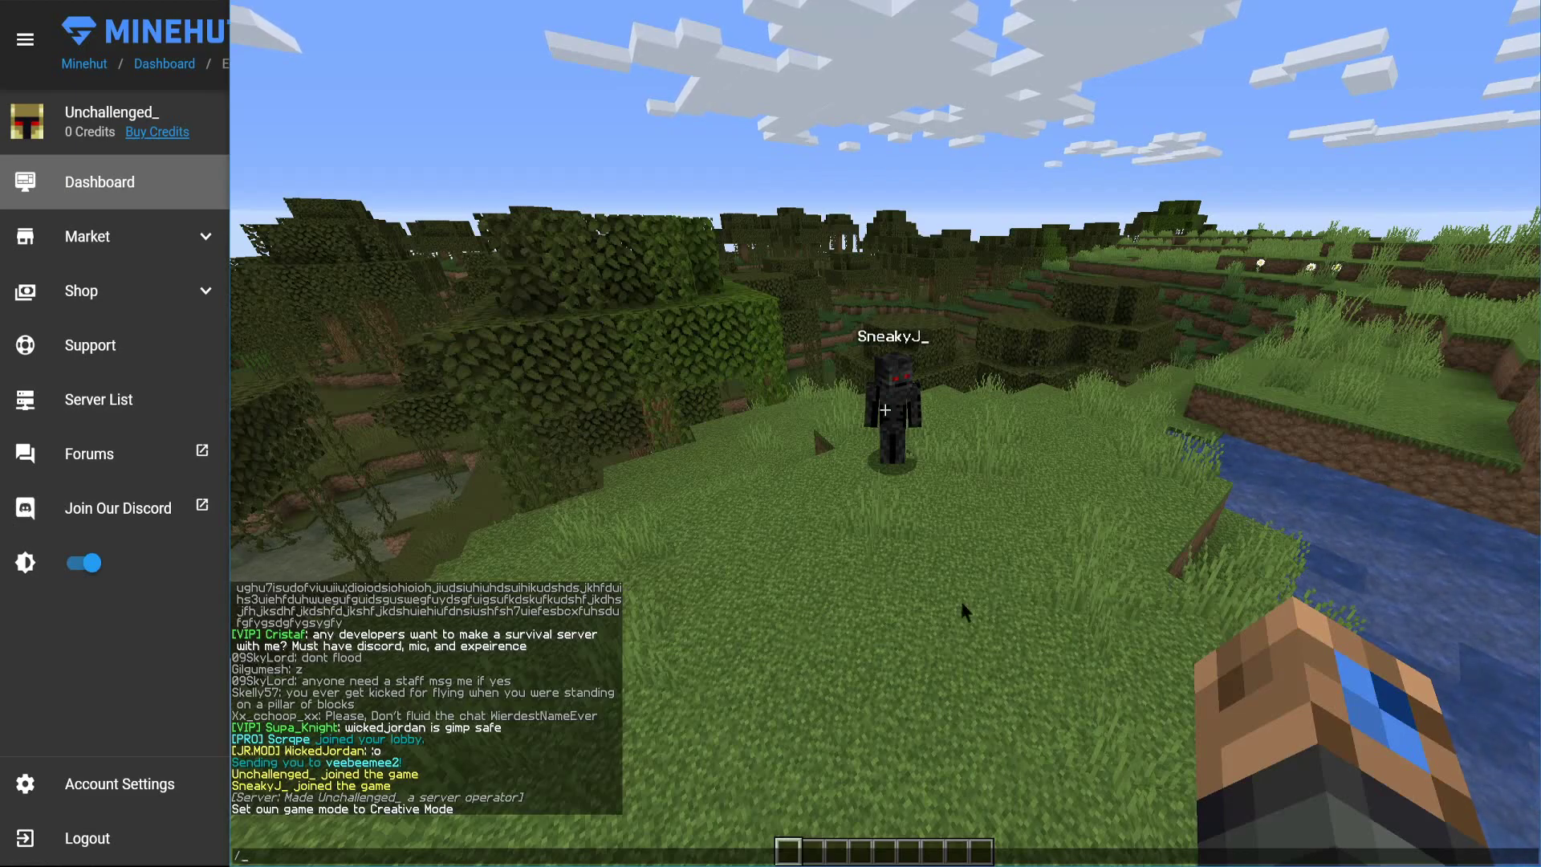
key("Escape")
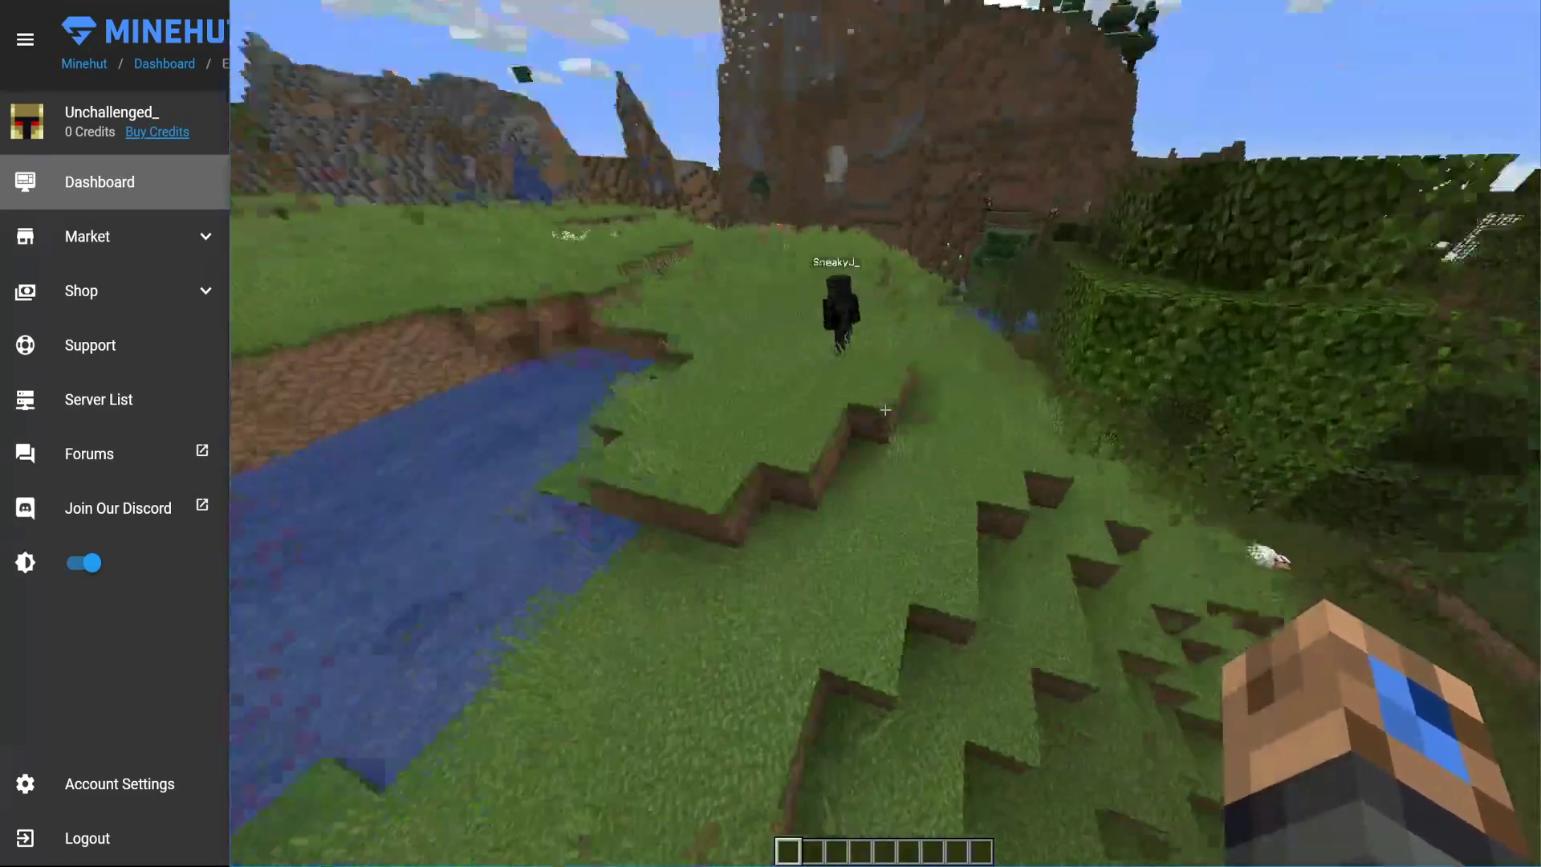
- Fly around the other player above the grassy strip between the trees and the water
key("w")
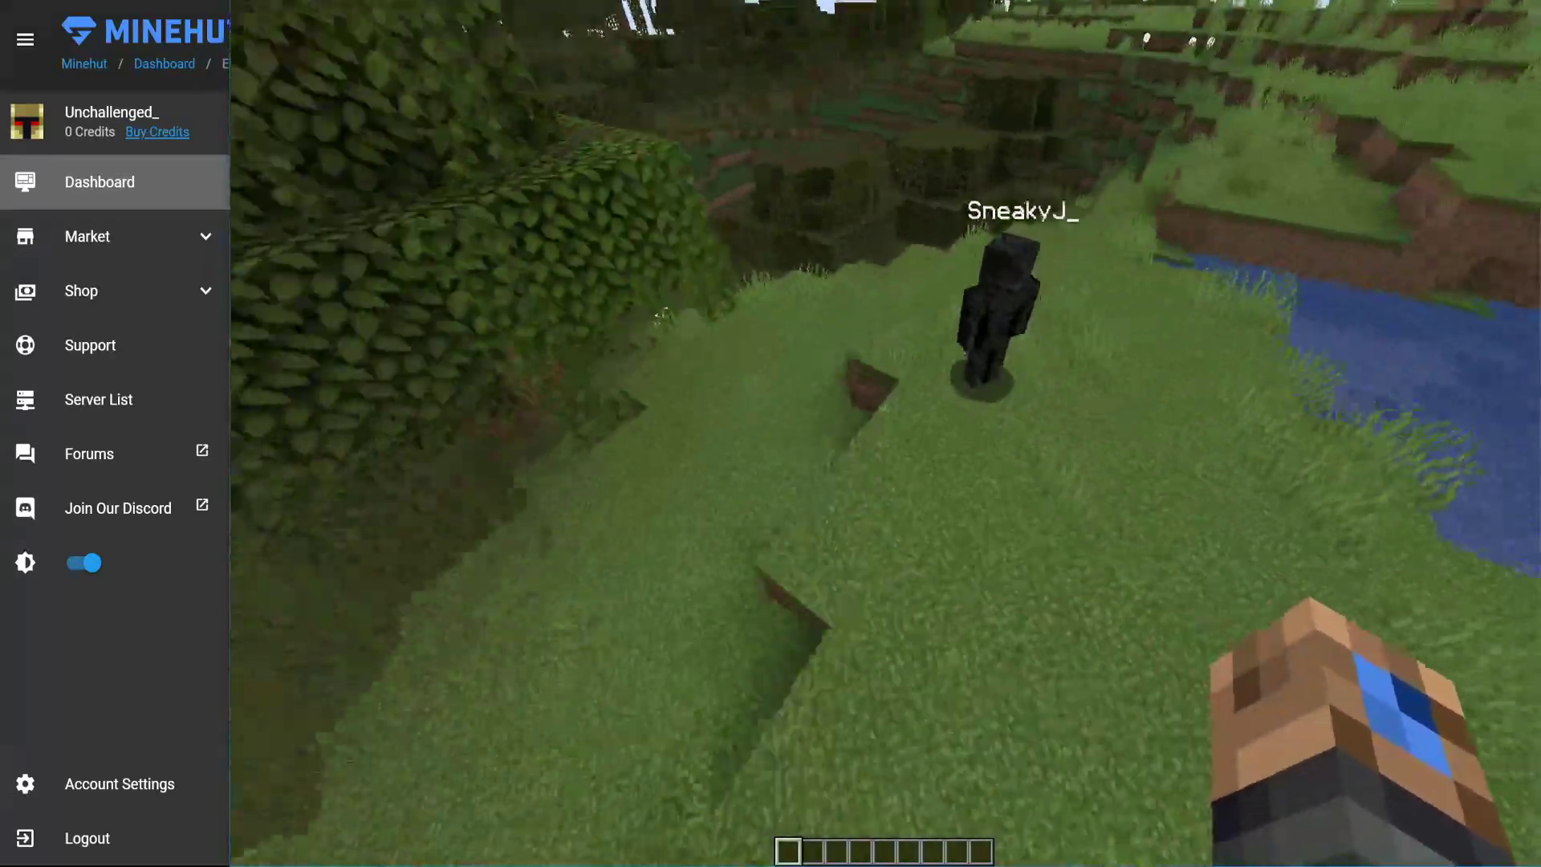